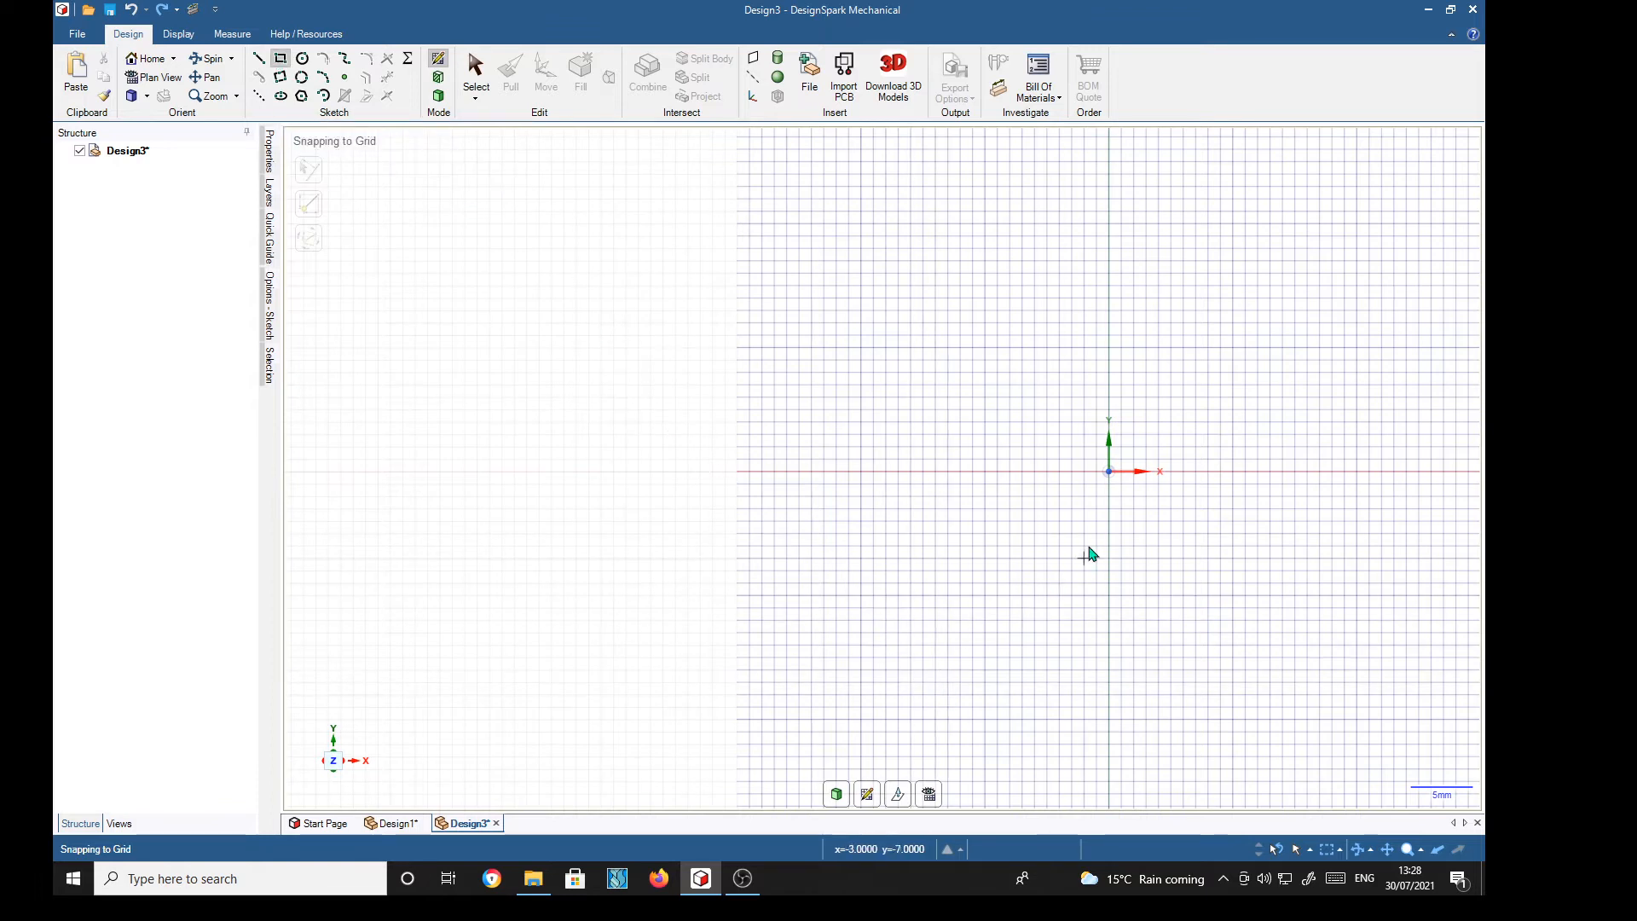
Sketch a rectangle 90 mm wide and 37 mm high, extending left and up from the origin.
click(1109, 471)
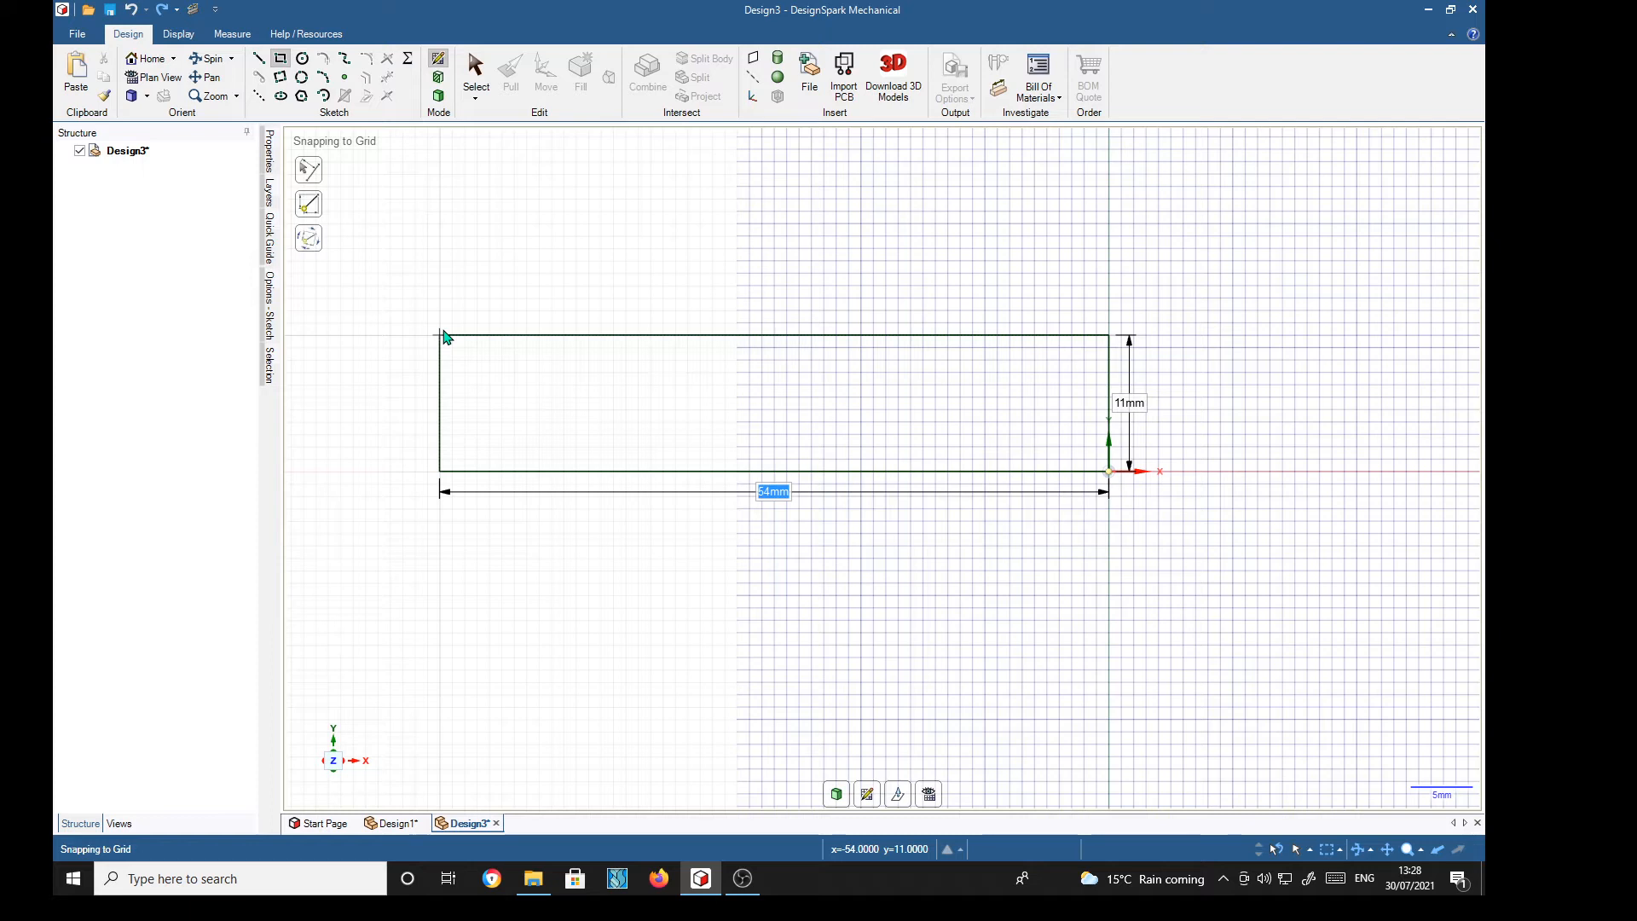
text(90)
key(Tab)
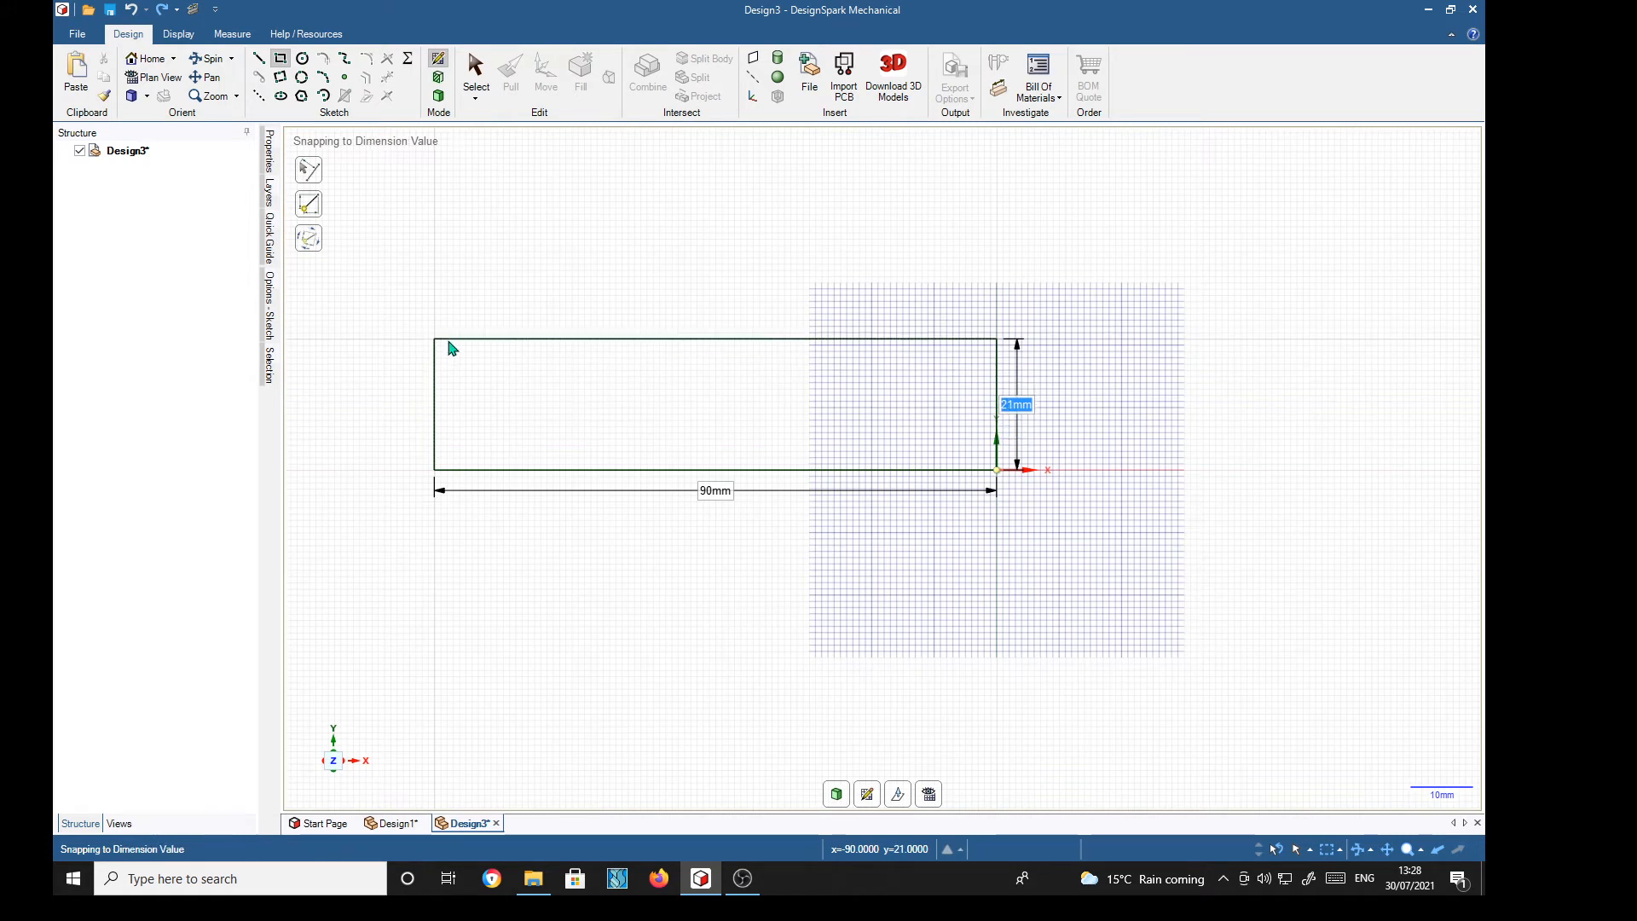
text(37)
key(Return)
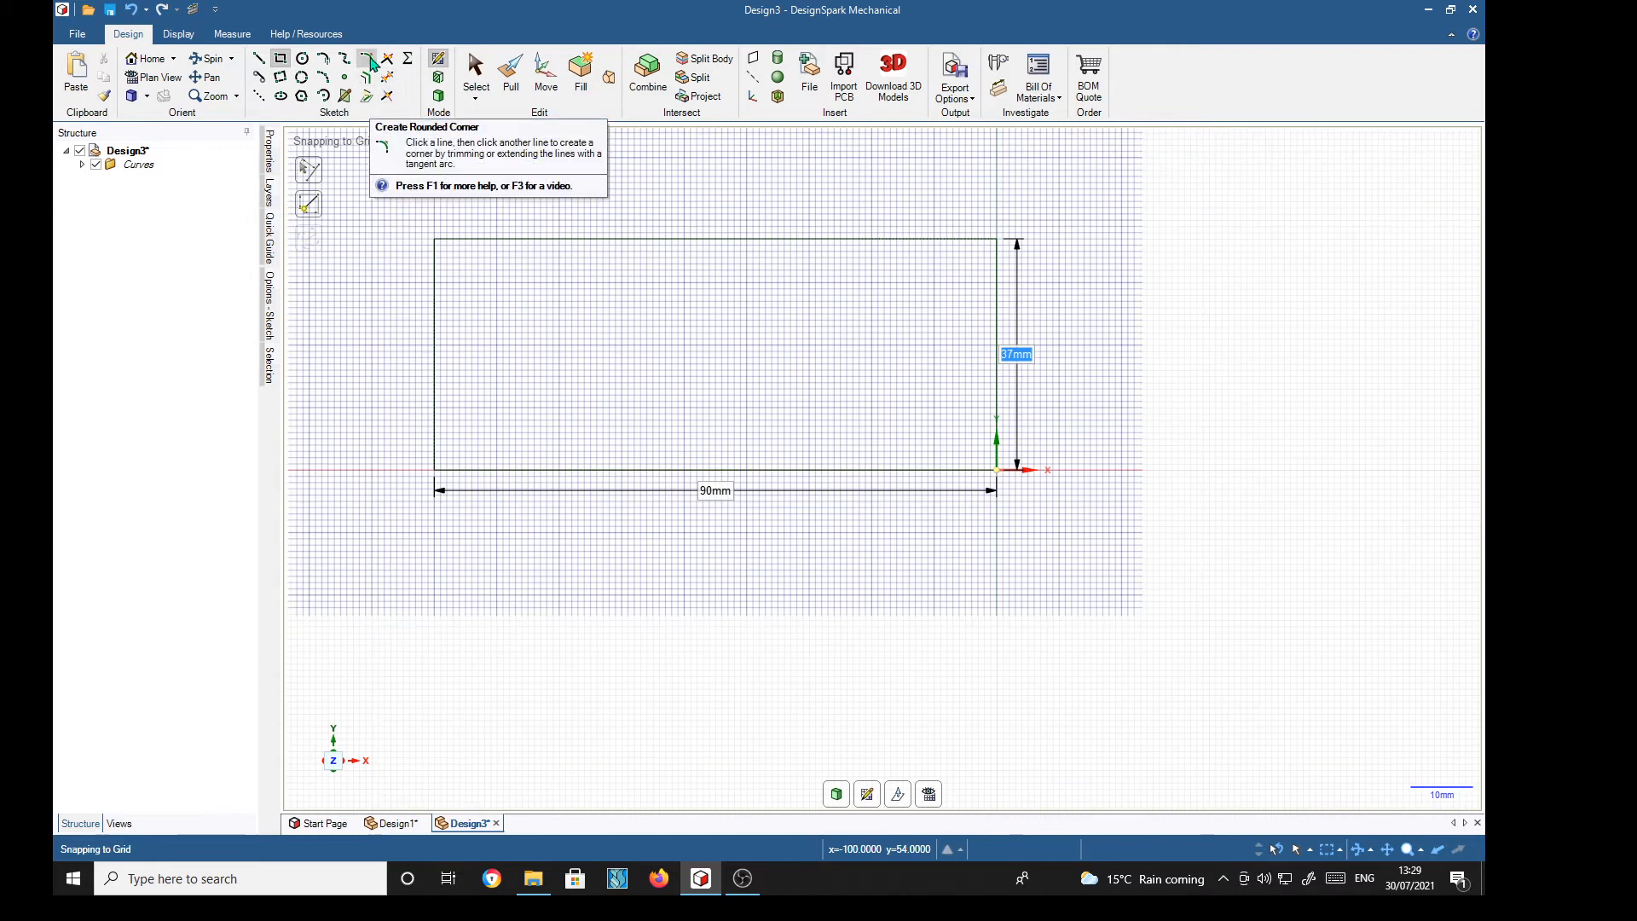
Round the rectangle's upper-left corner to a 6 mm radius and draw a diagonal from 14 mm up the left edge to 28 mm along the bottom edge.
click(369, 59)
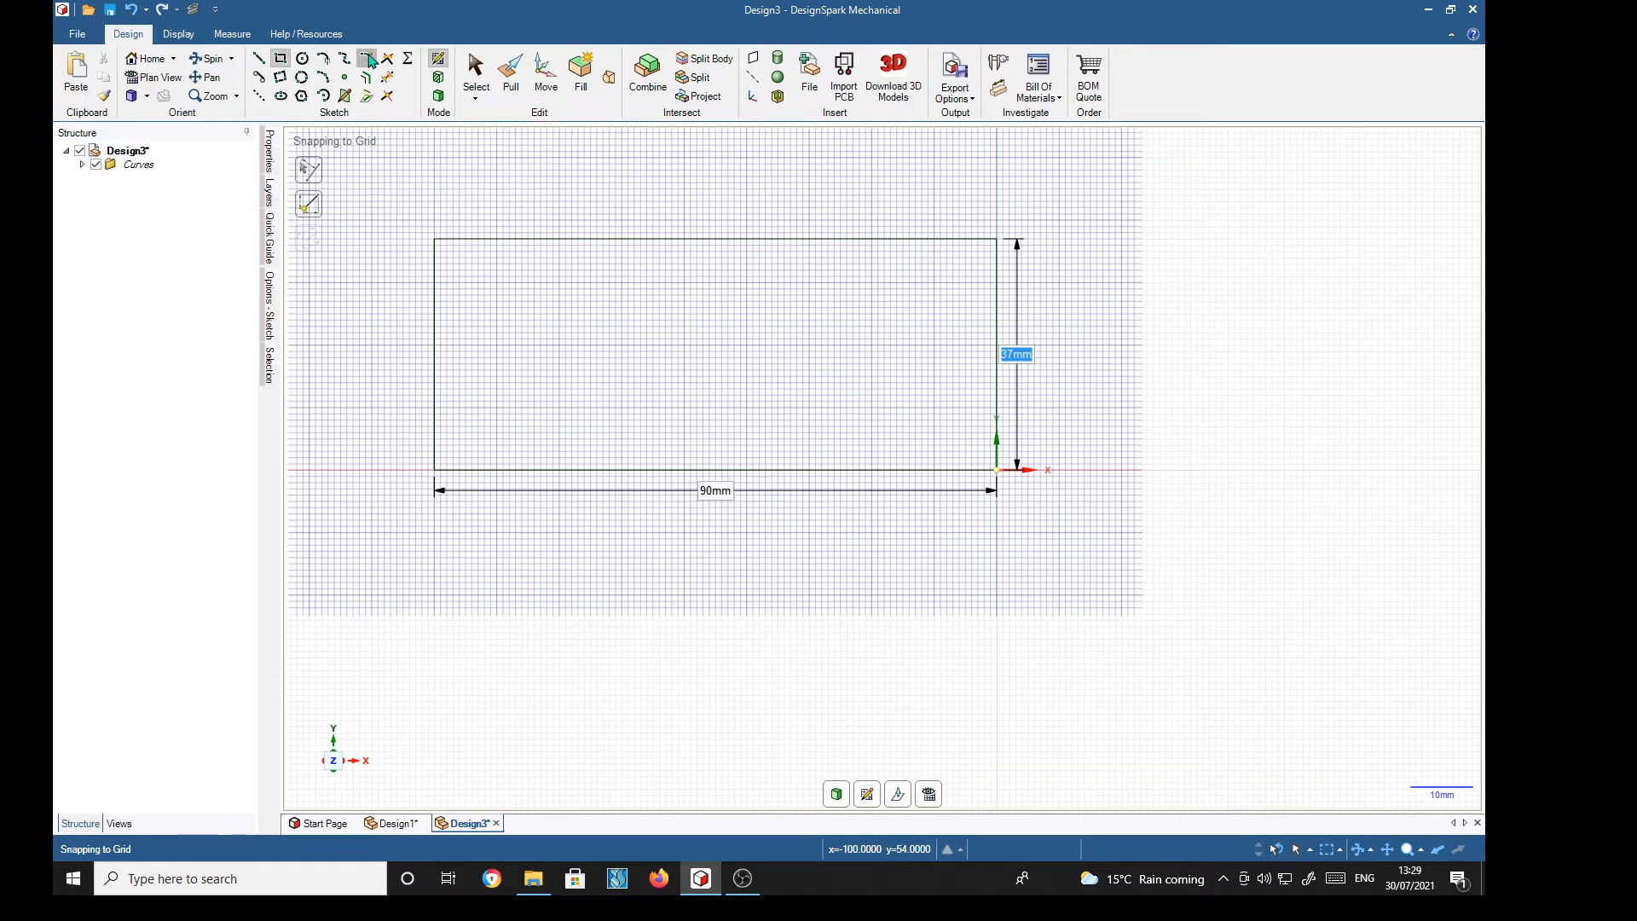
click(437, 264)
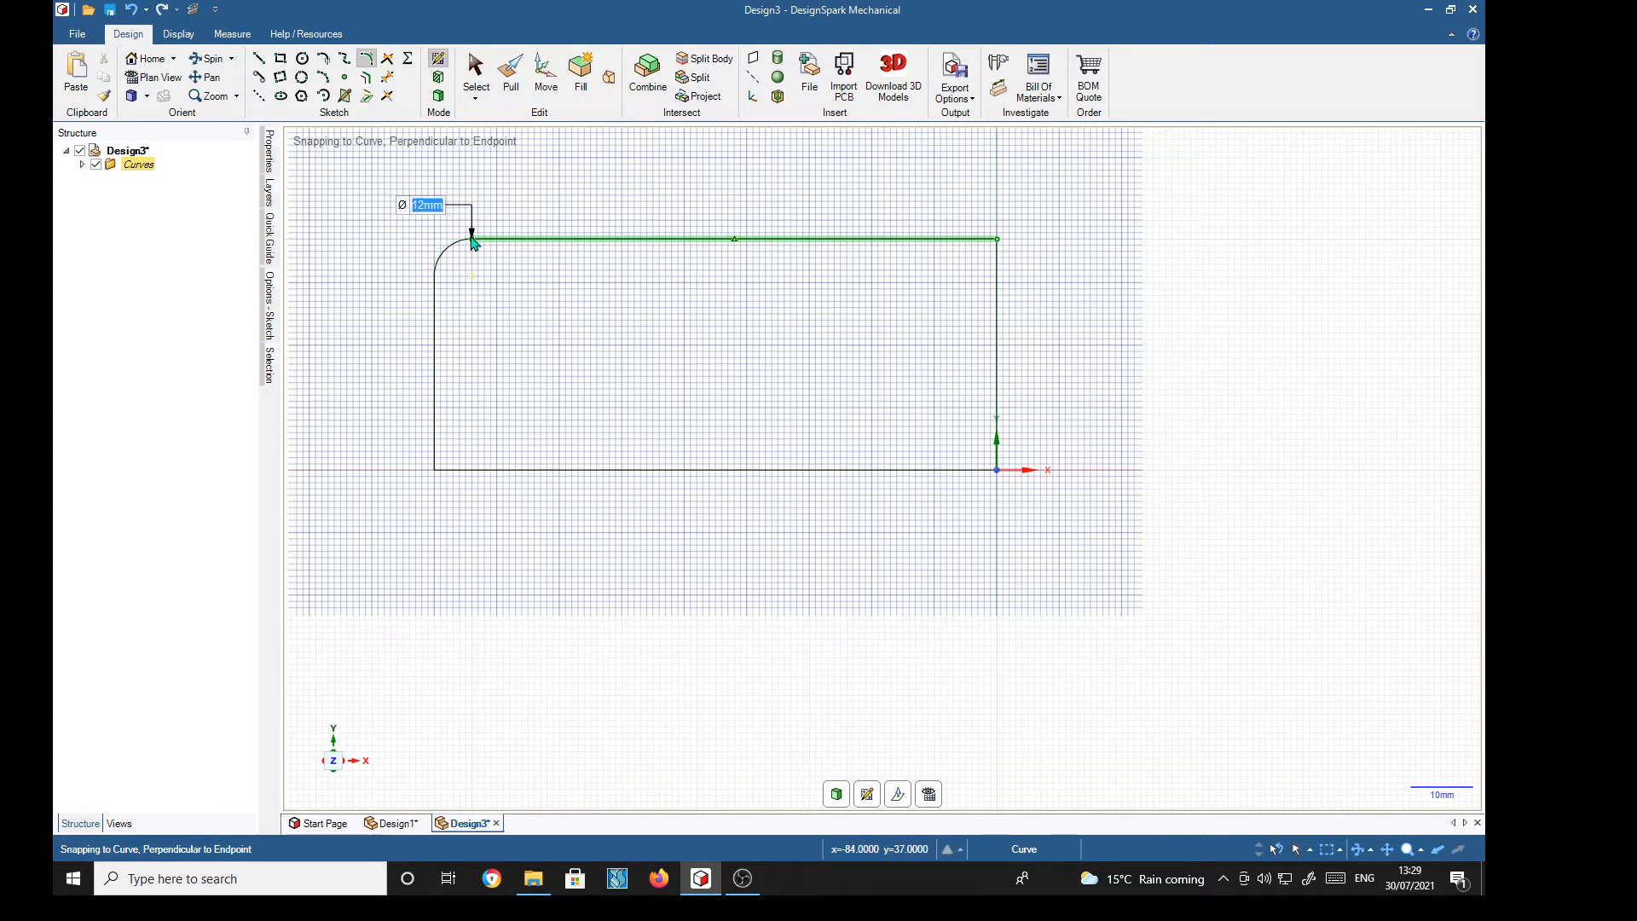
click(474, 243)
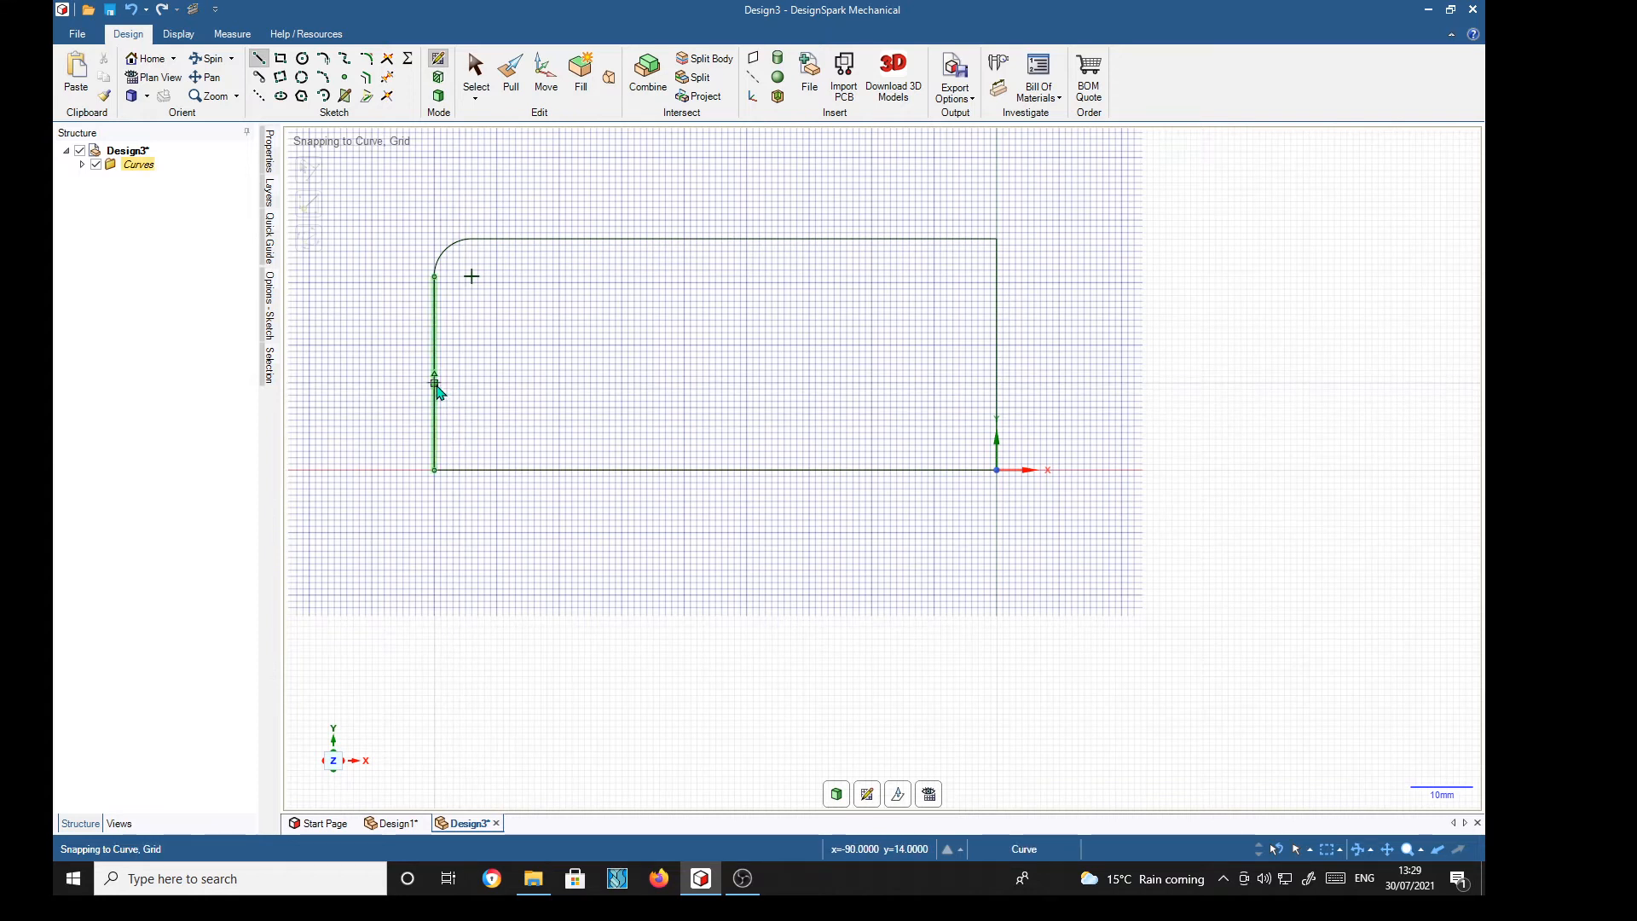
click(434, 383)
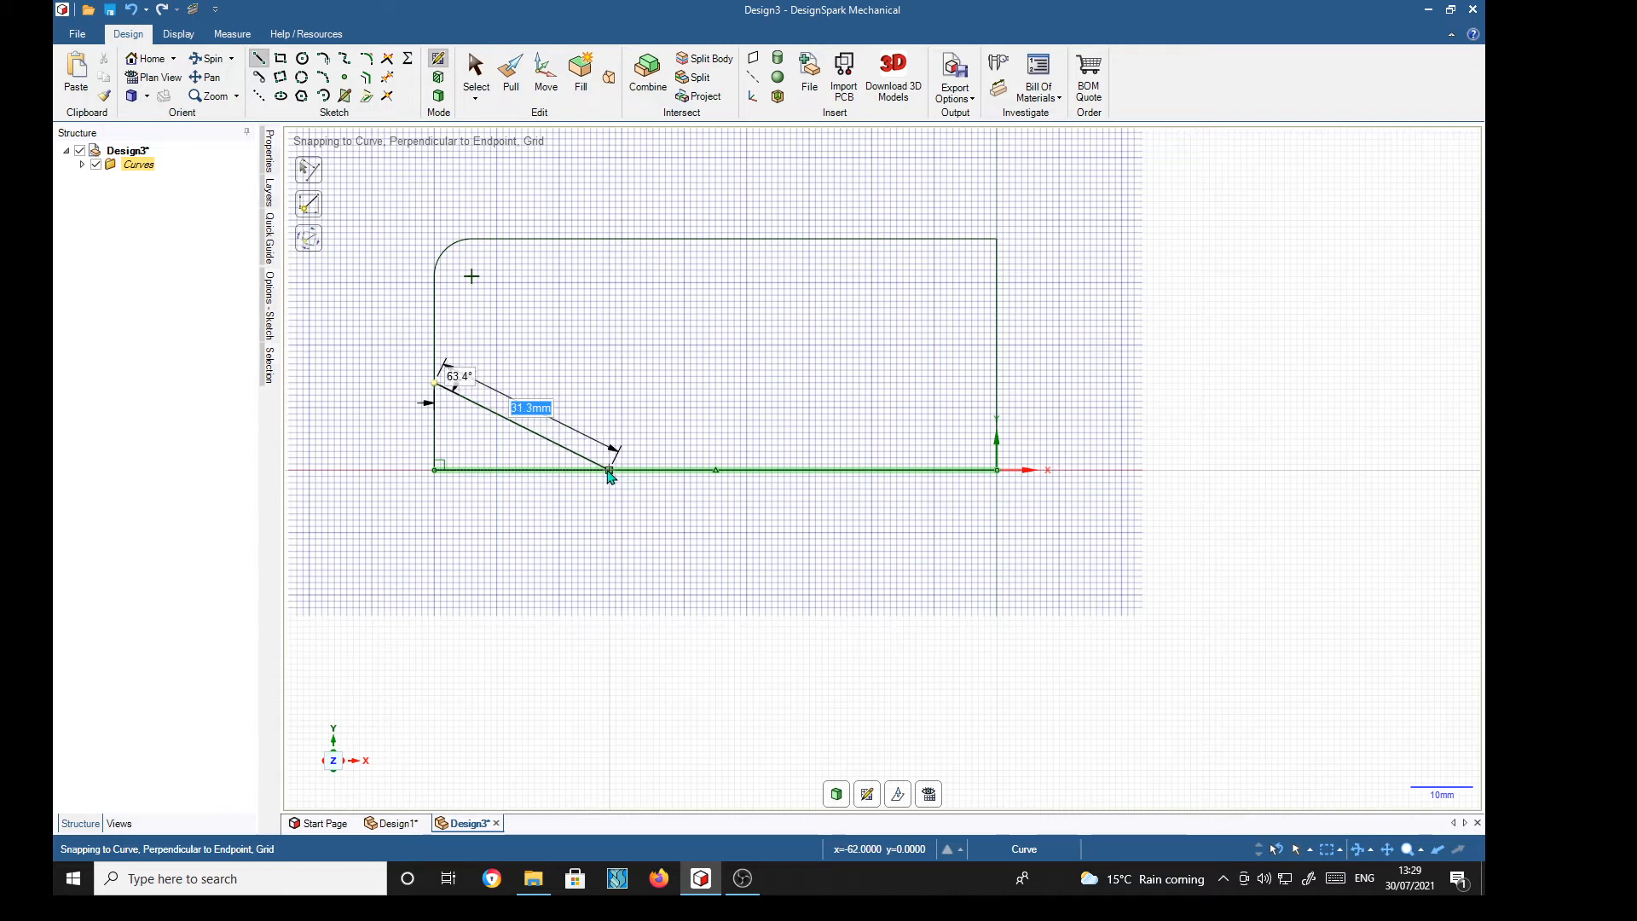
click(609, 469)
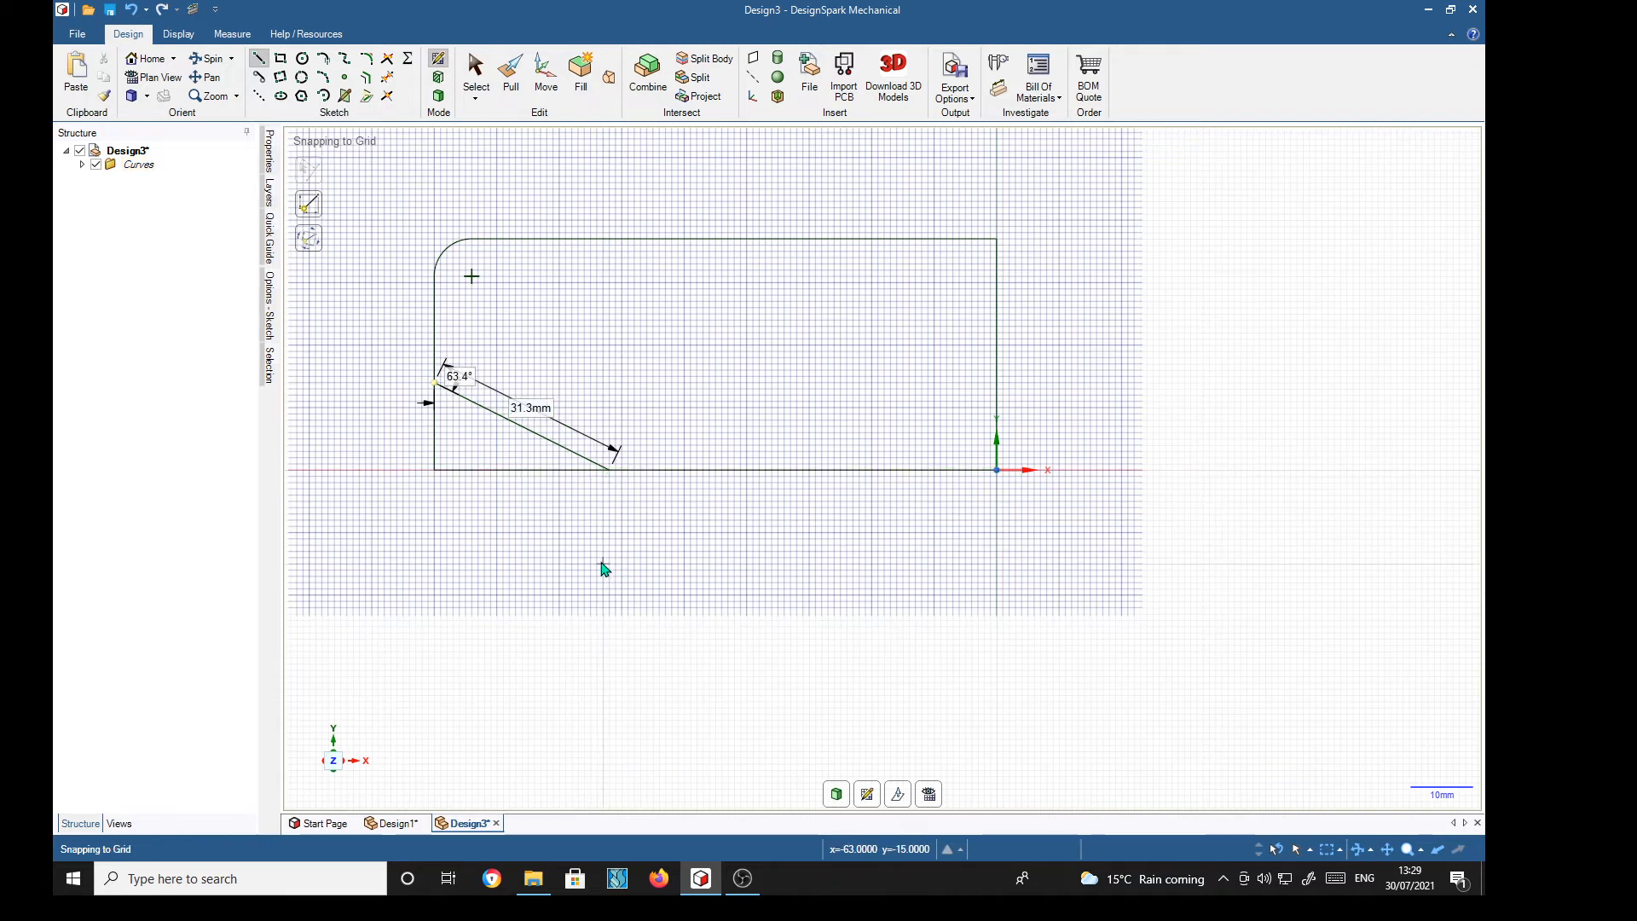
Draw a 6 mm diameter circle centred on the bottom edge, 25 mm left of the origin.
click(302, 62)
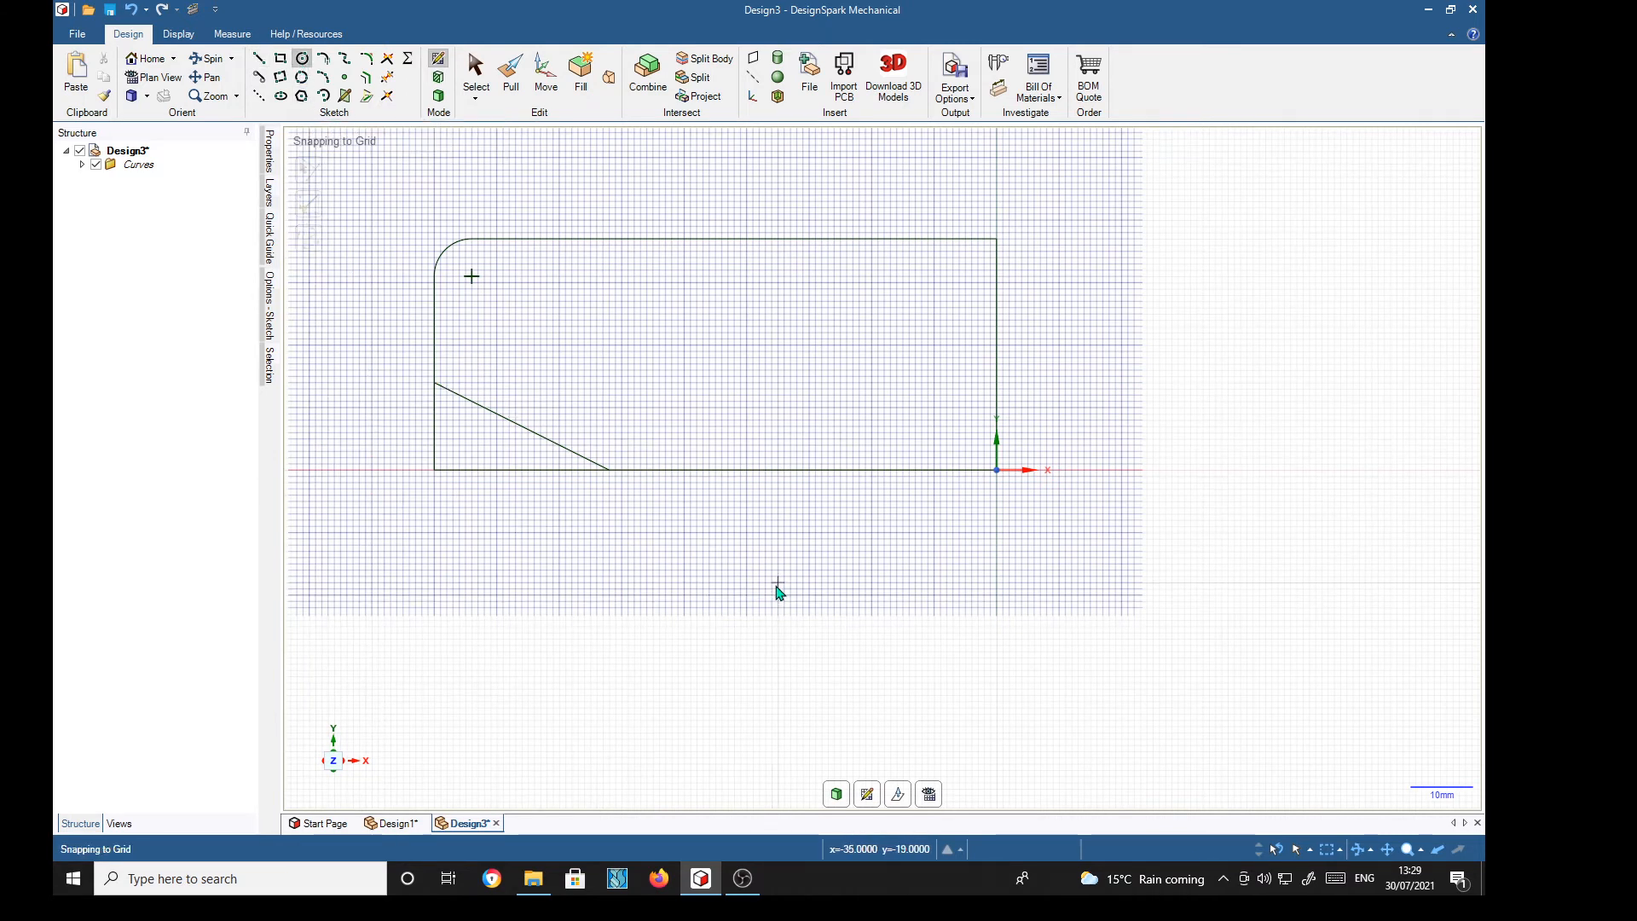
click(842, 470)
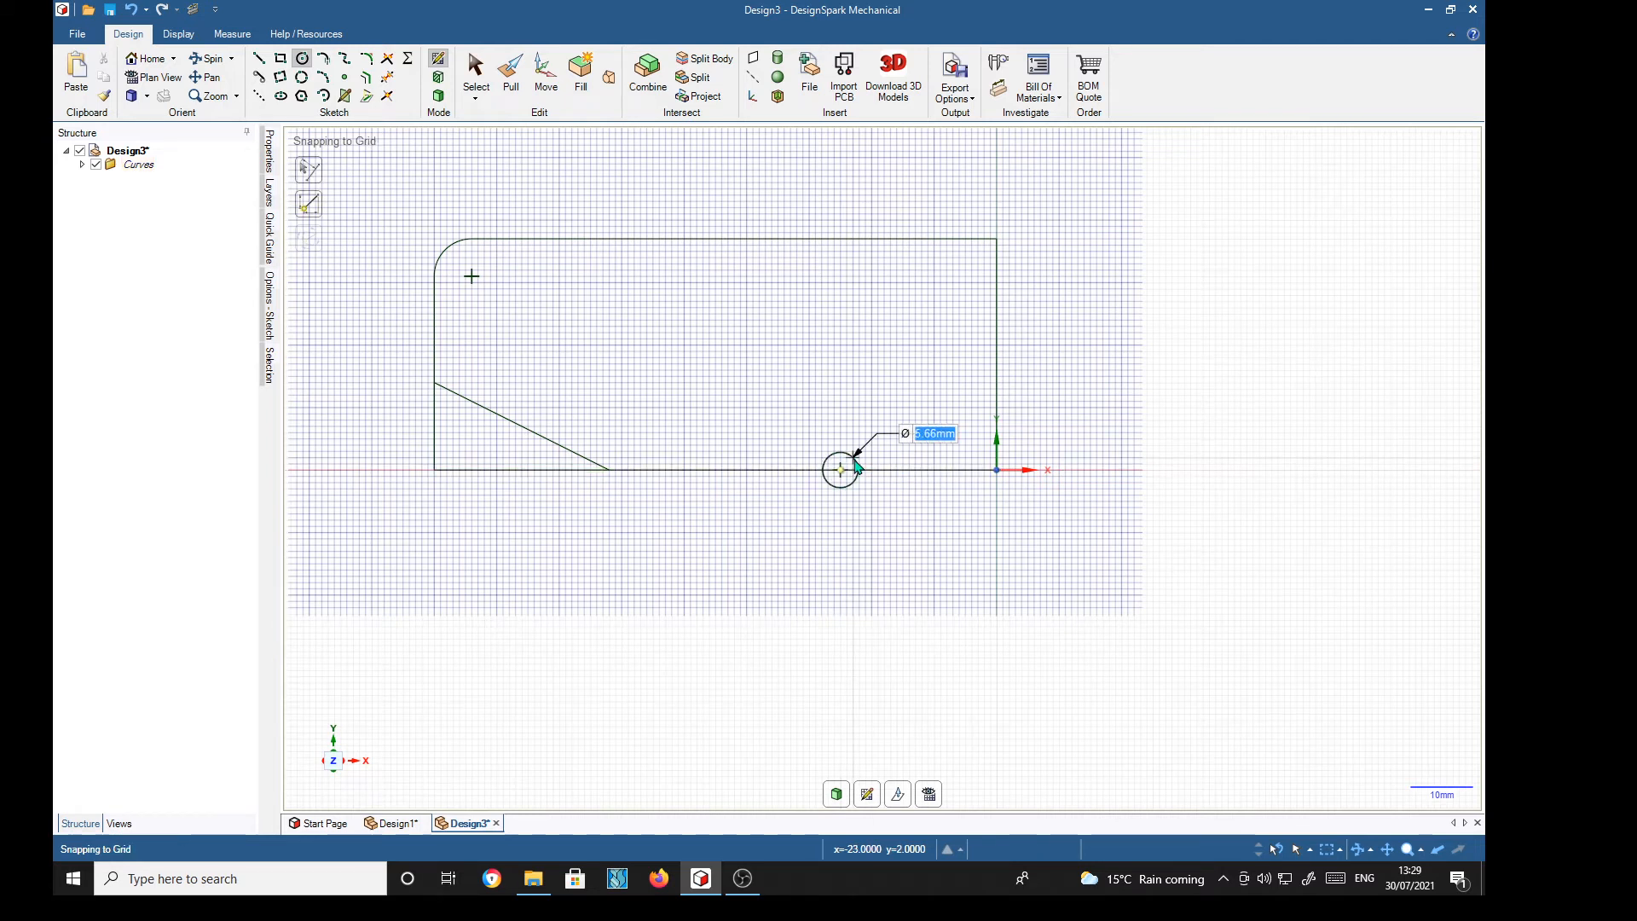
text(6)
key(Return)
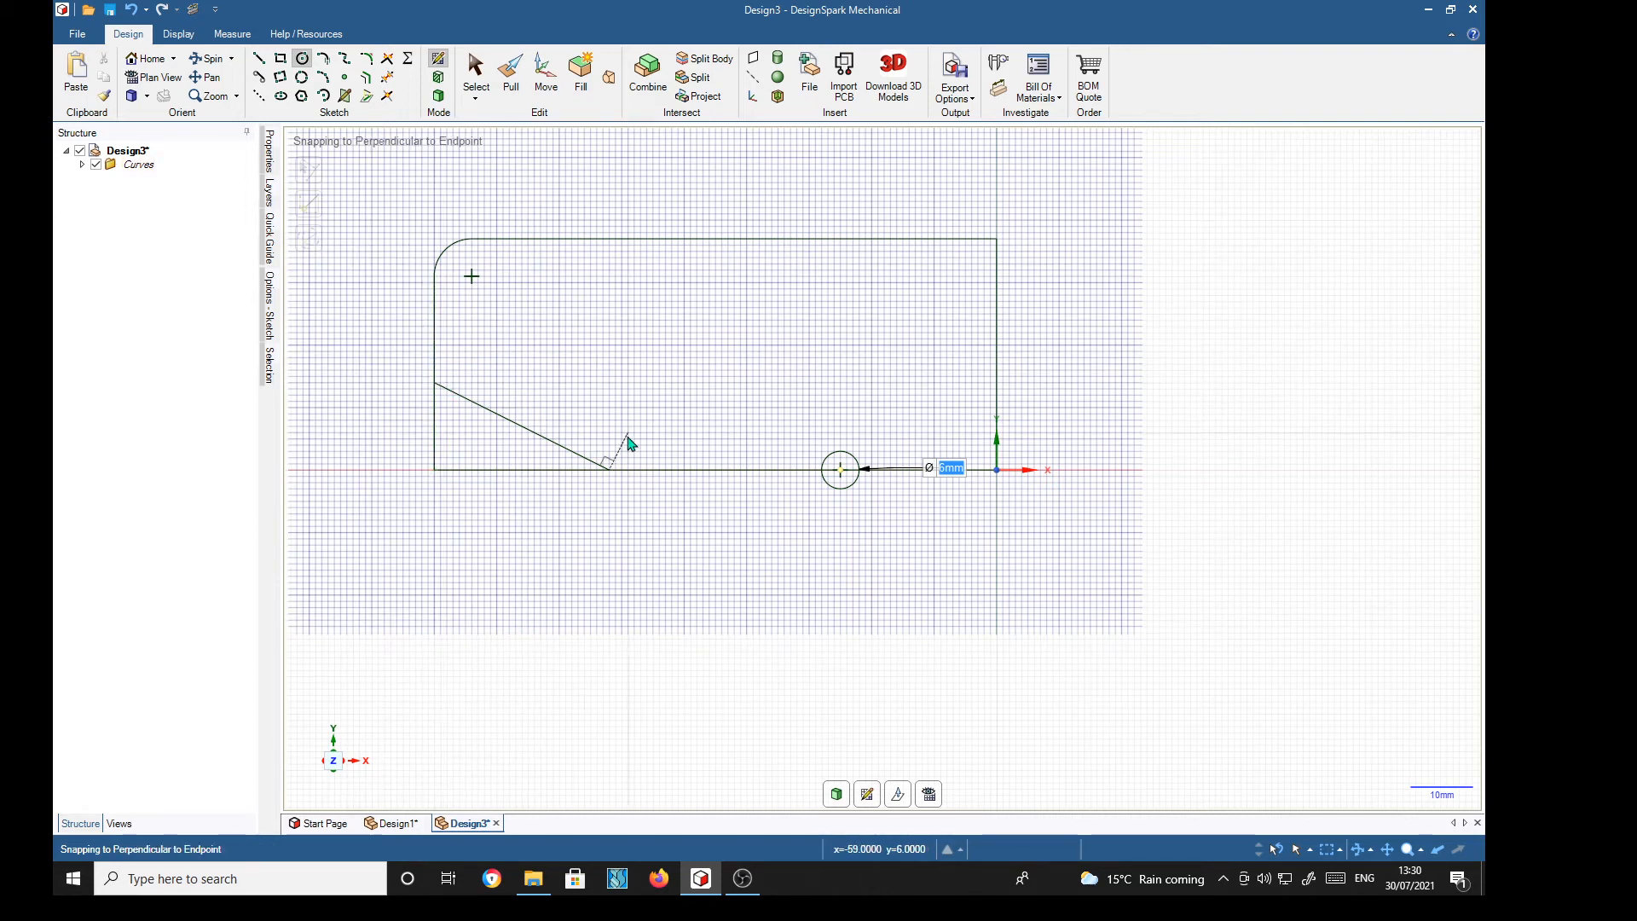
key(Return)
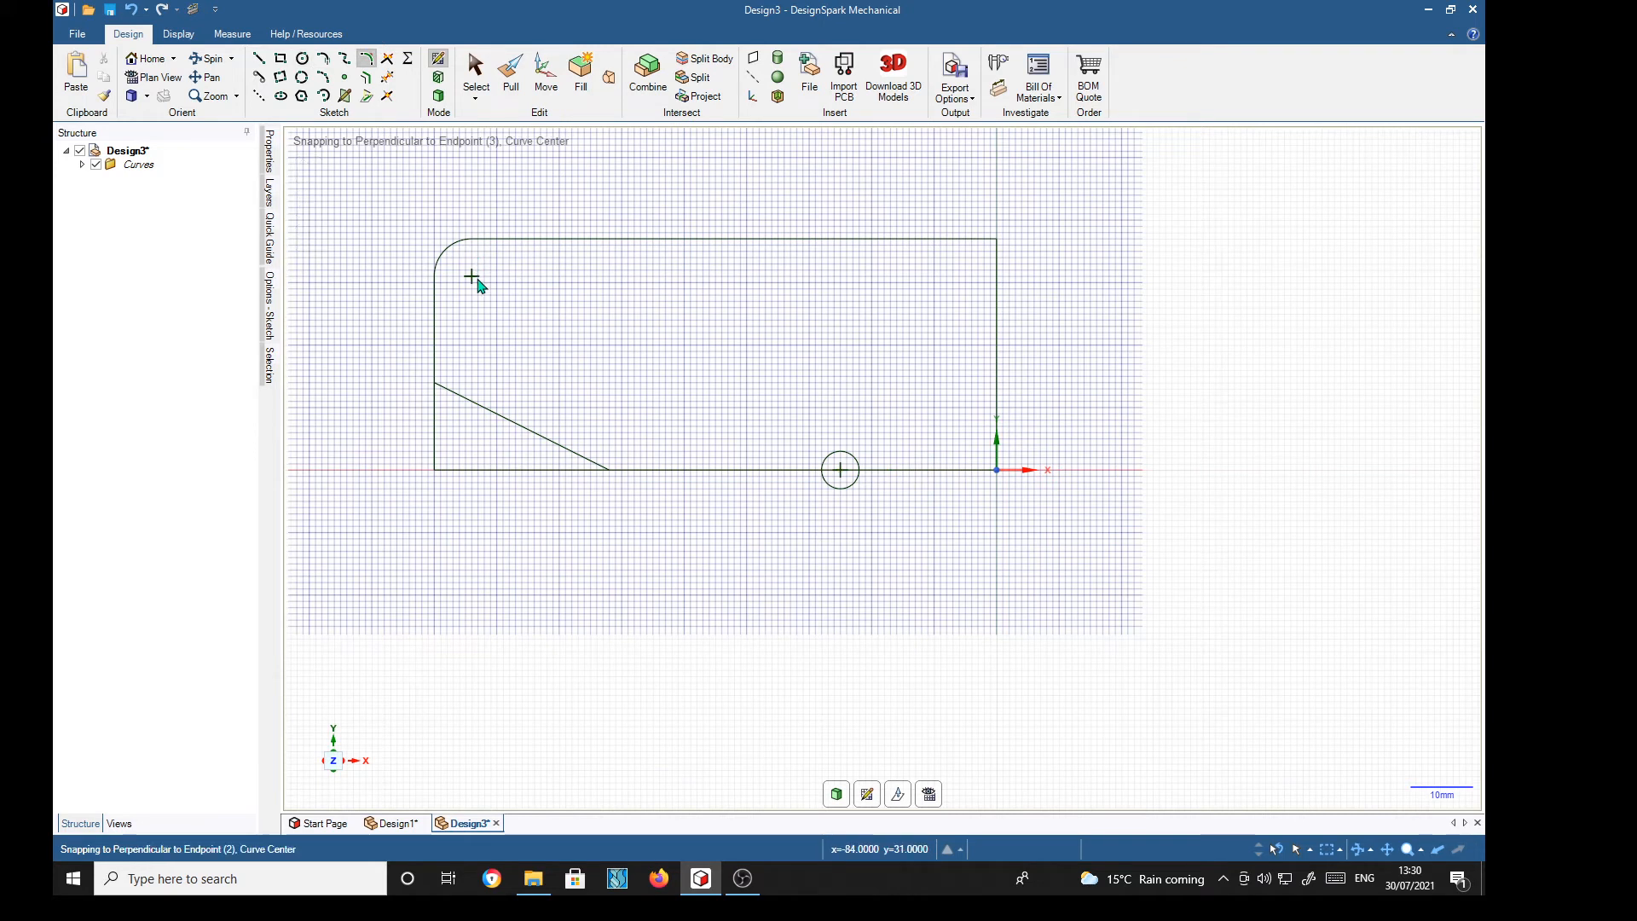
Round the diagonal's corner with the left edge to a 6 mm radius and its corner with the bottom edge to a 12 mm radius.
click(452, 393)
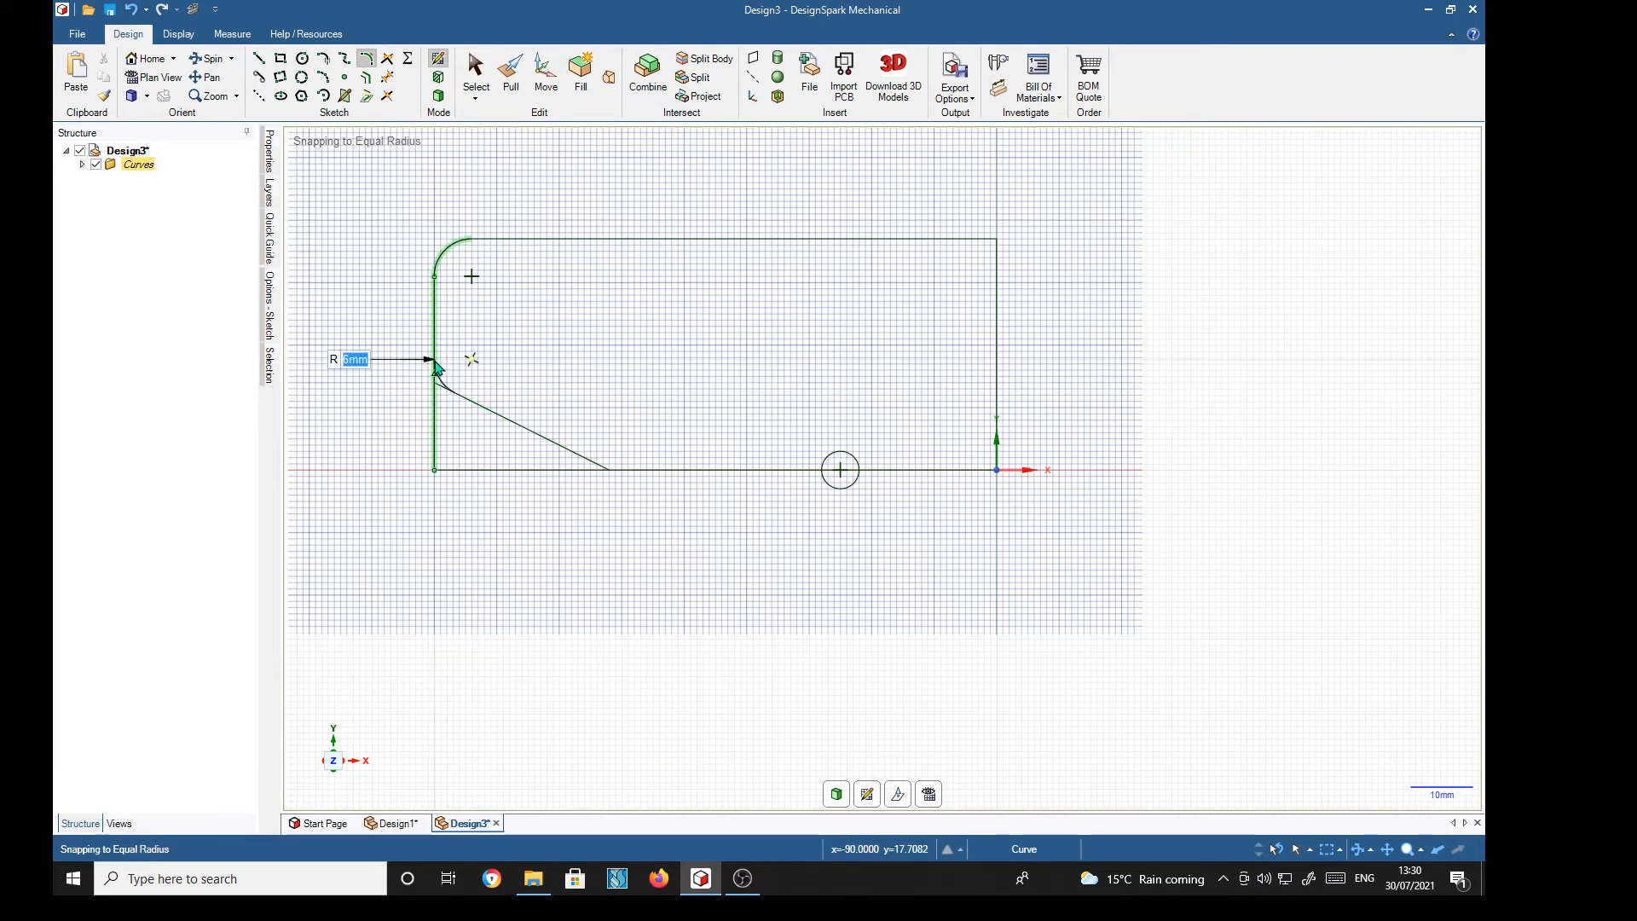
click(436, 366)
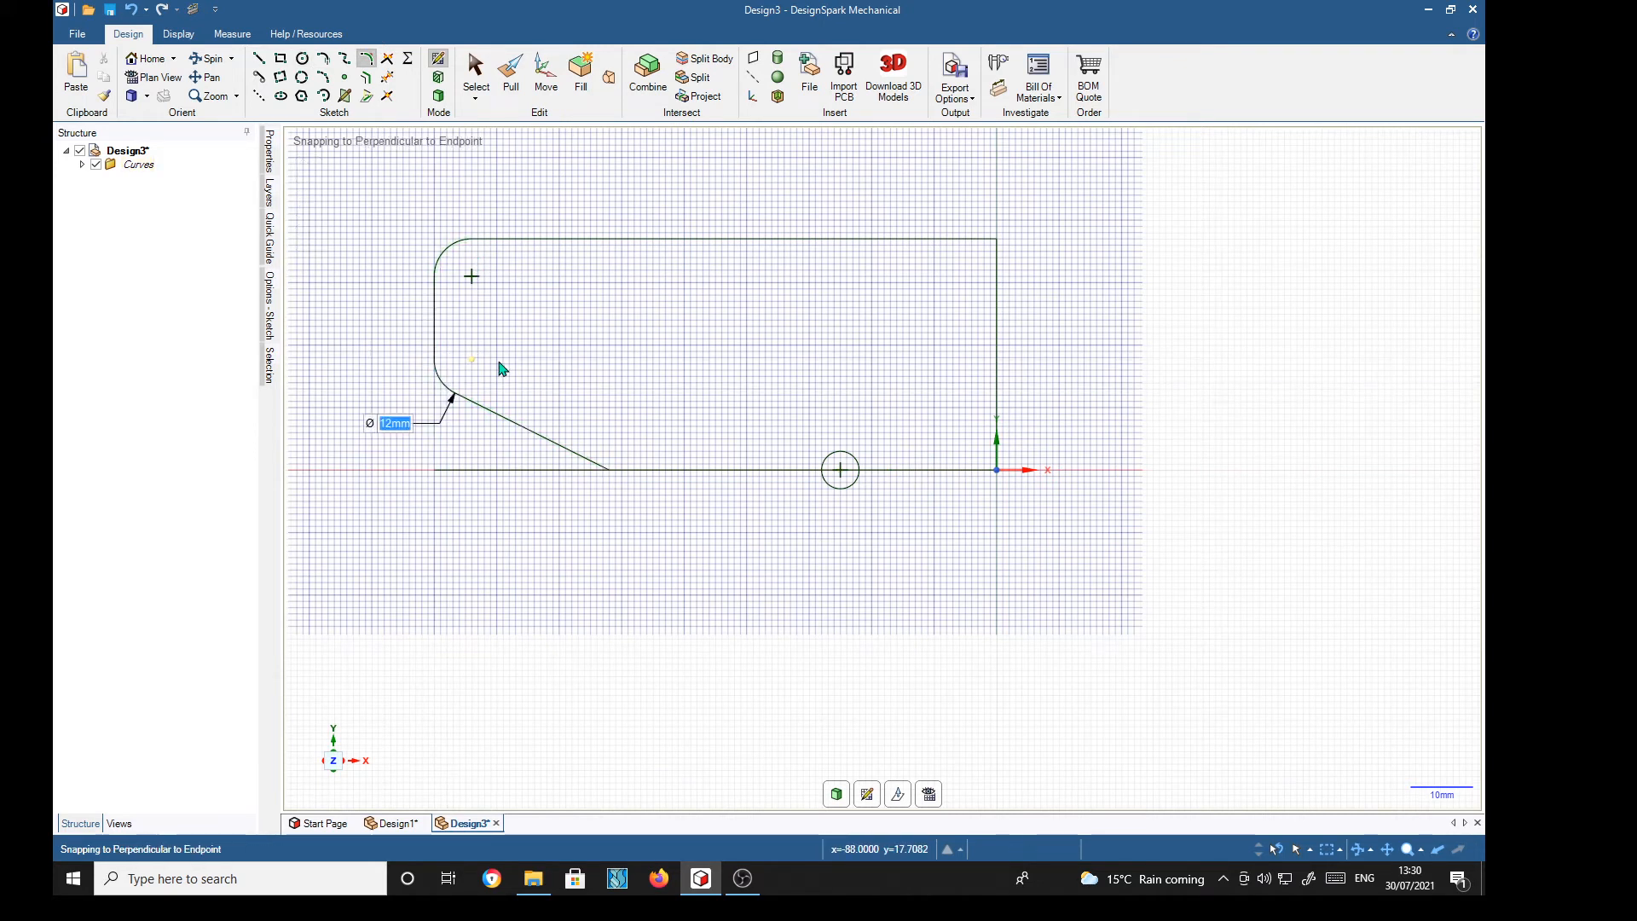
click(595, 466)
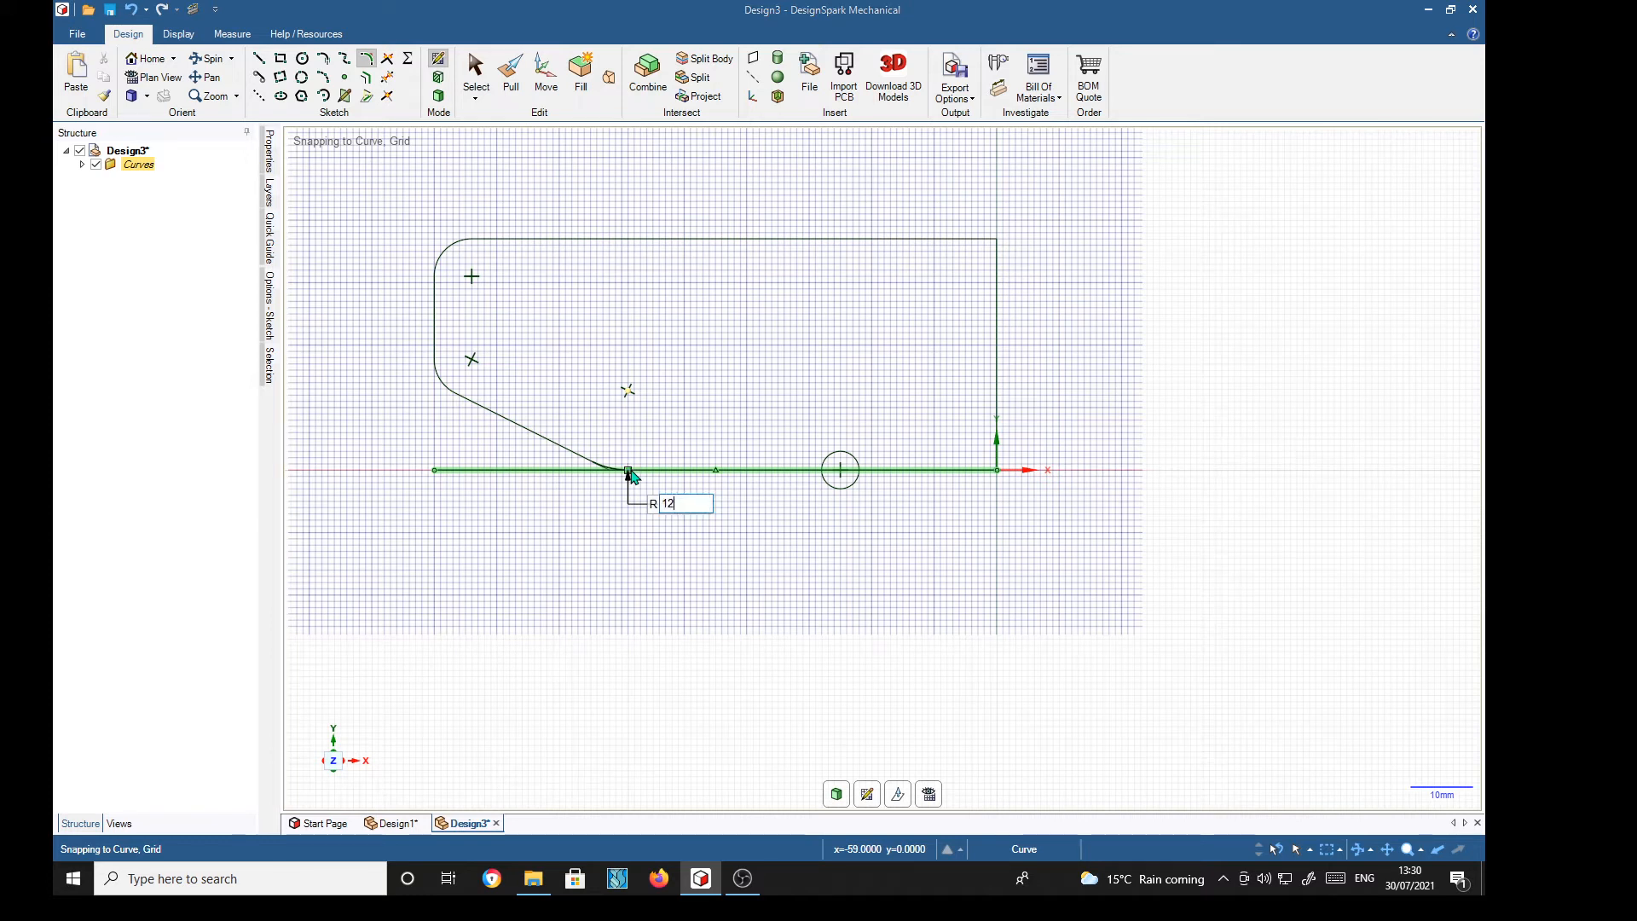
click(629, 472)
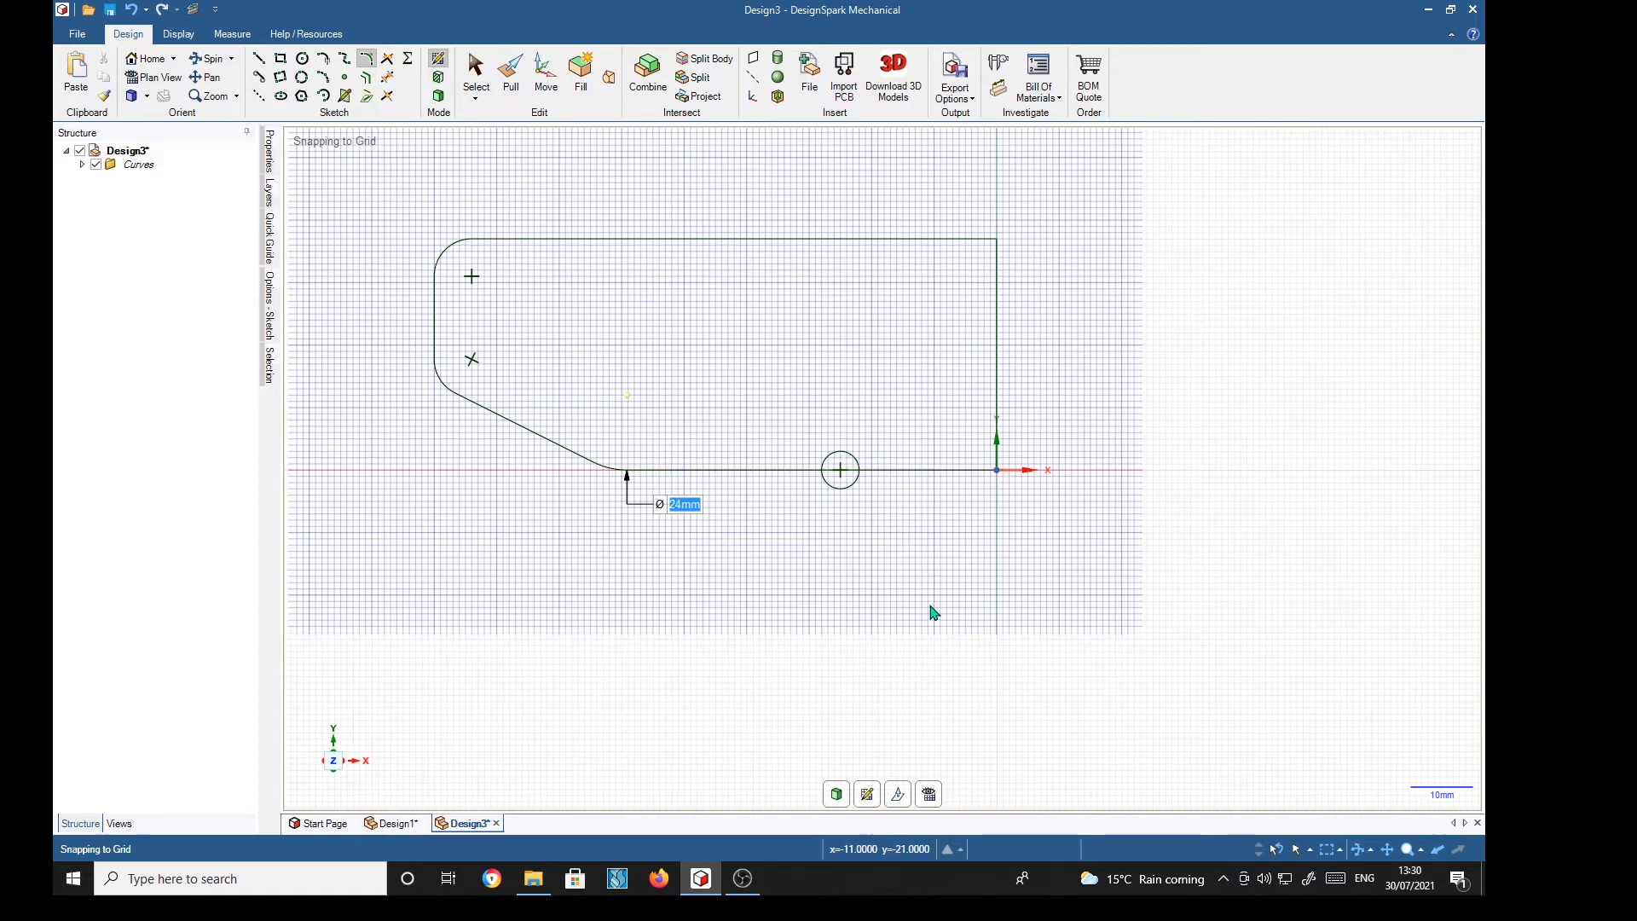
Trim away the circle's upper half and the bottom-edge segment inside it, leaving a downward half-circle.
key(t)
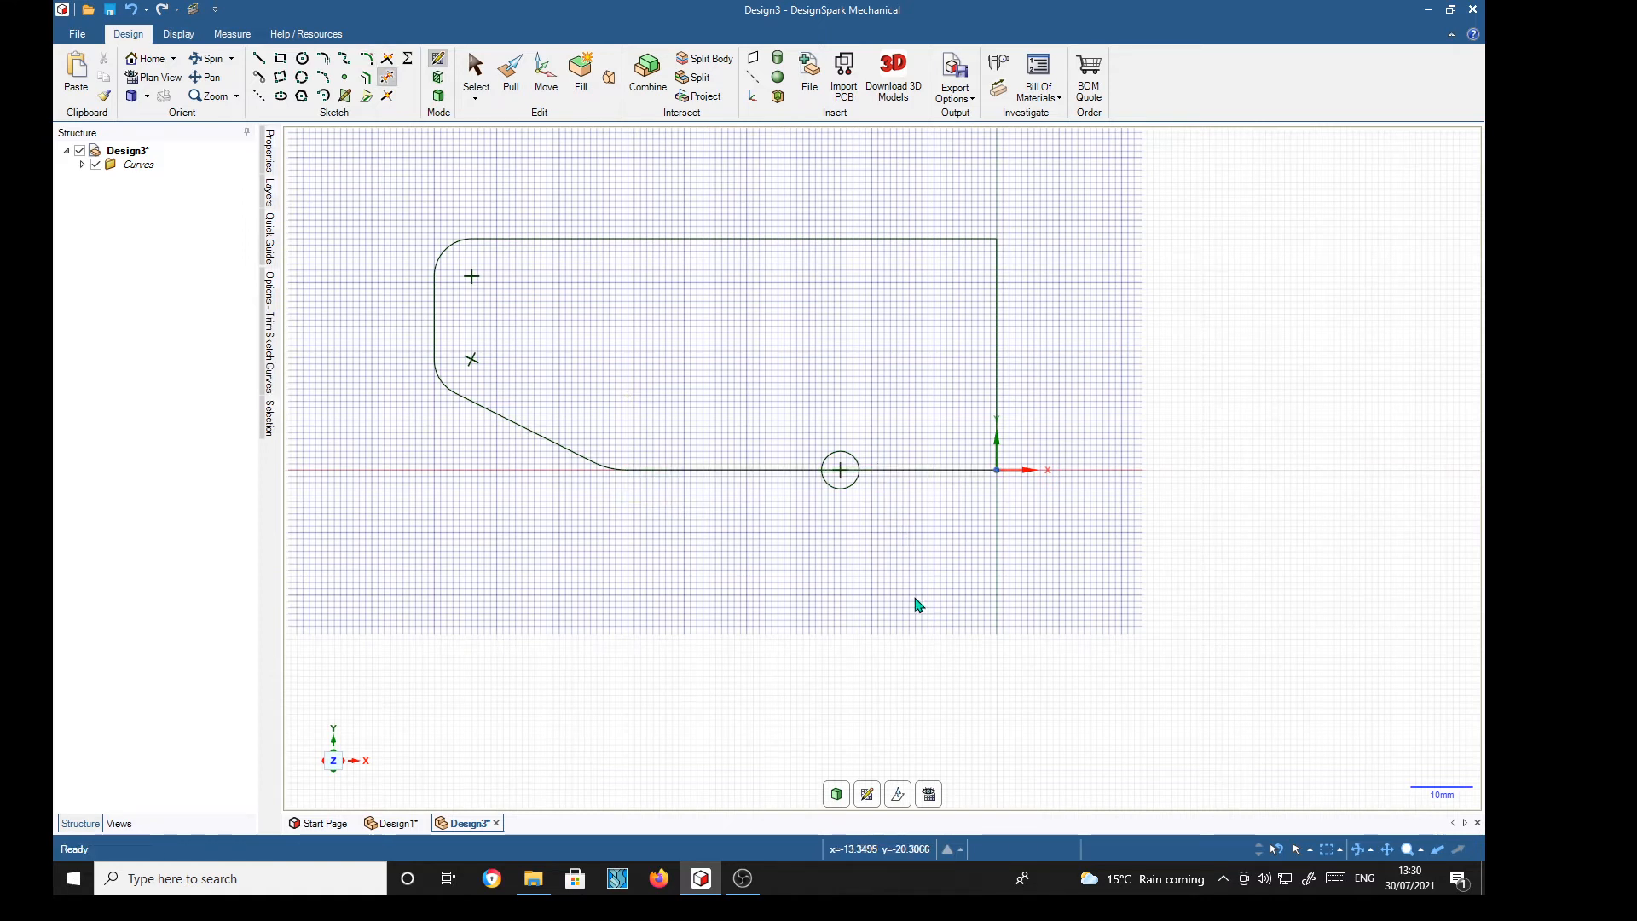
scroll(866, 479, up, 2)
scroll(870, 484, up, 3)
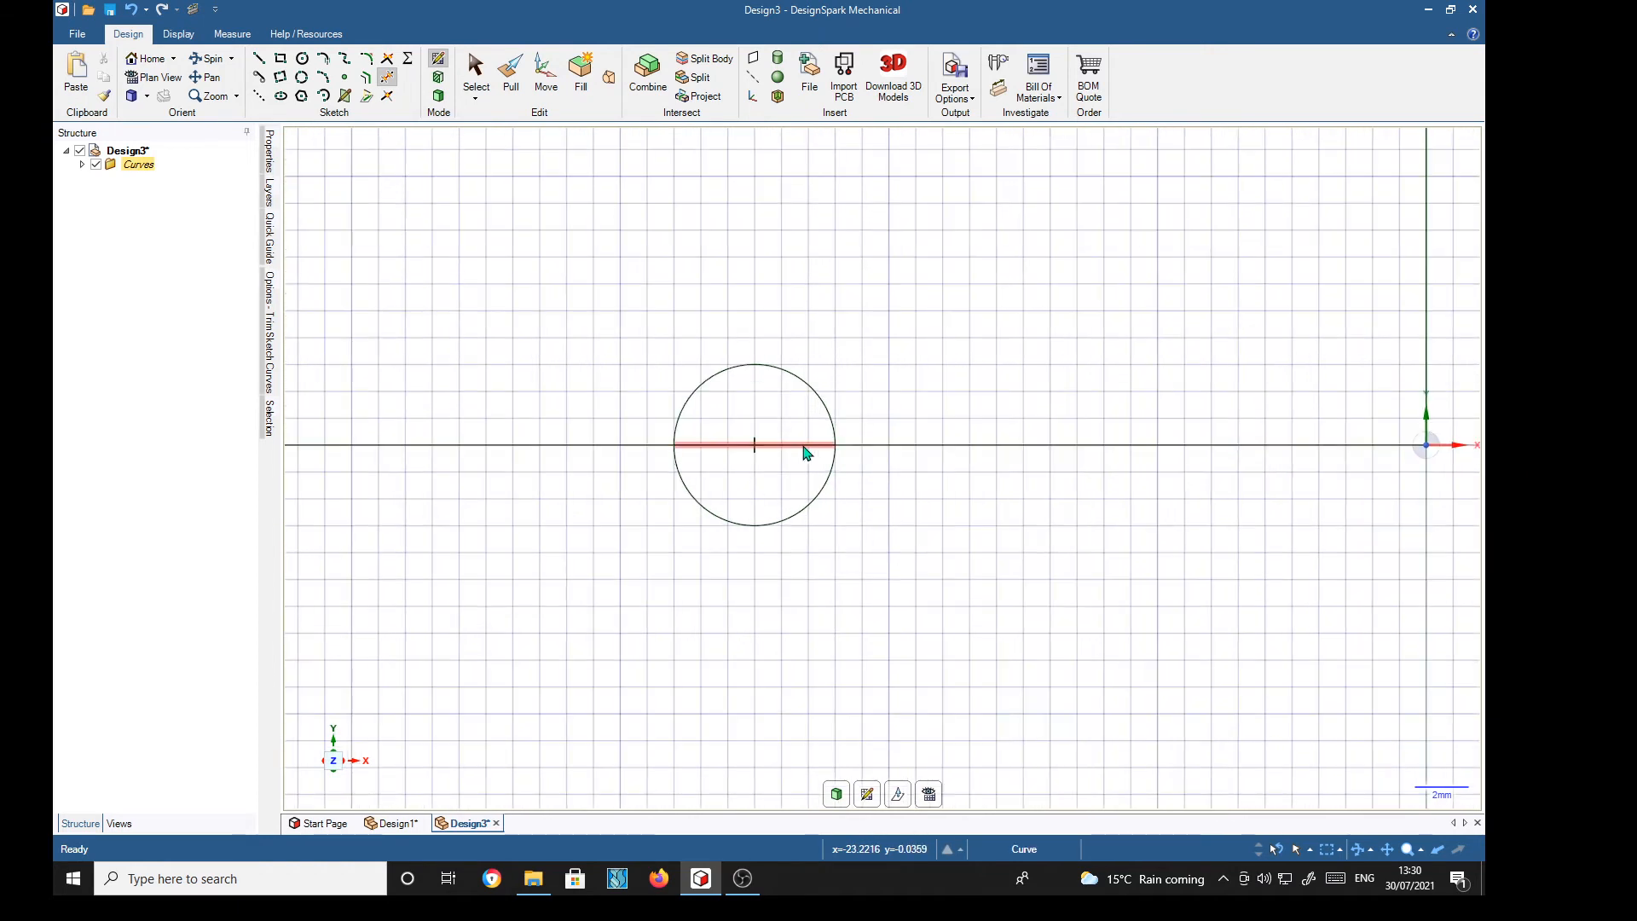
click(742, 368)
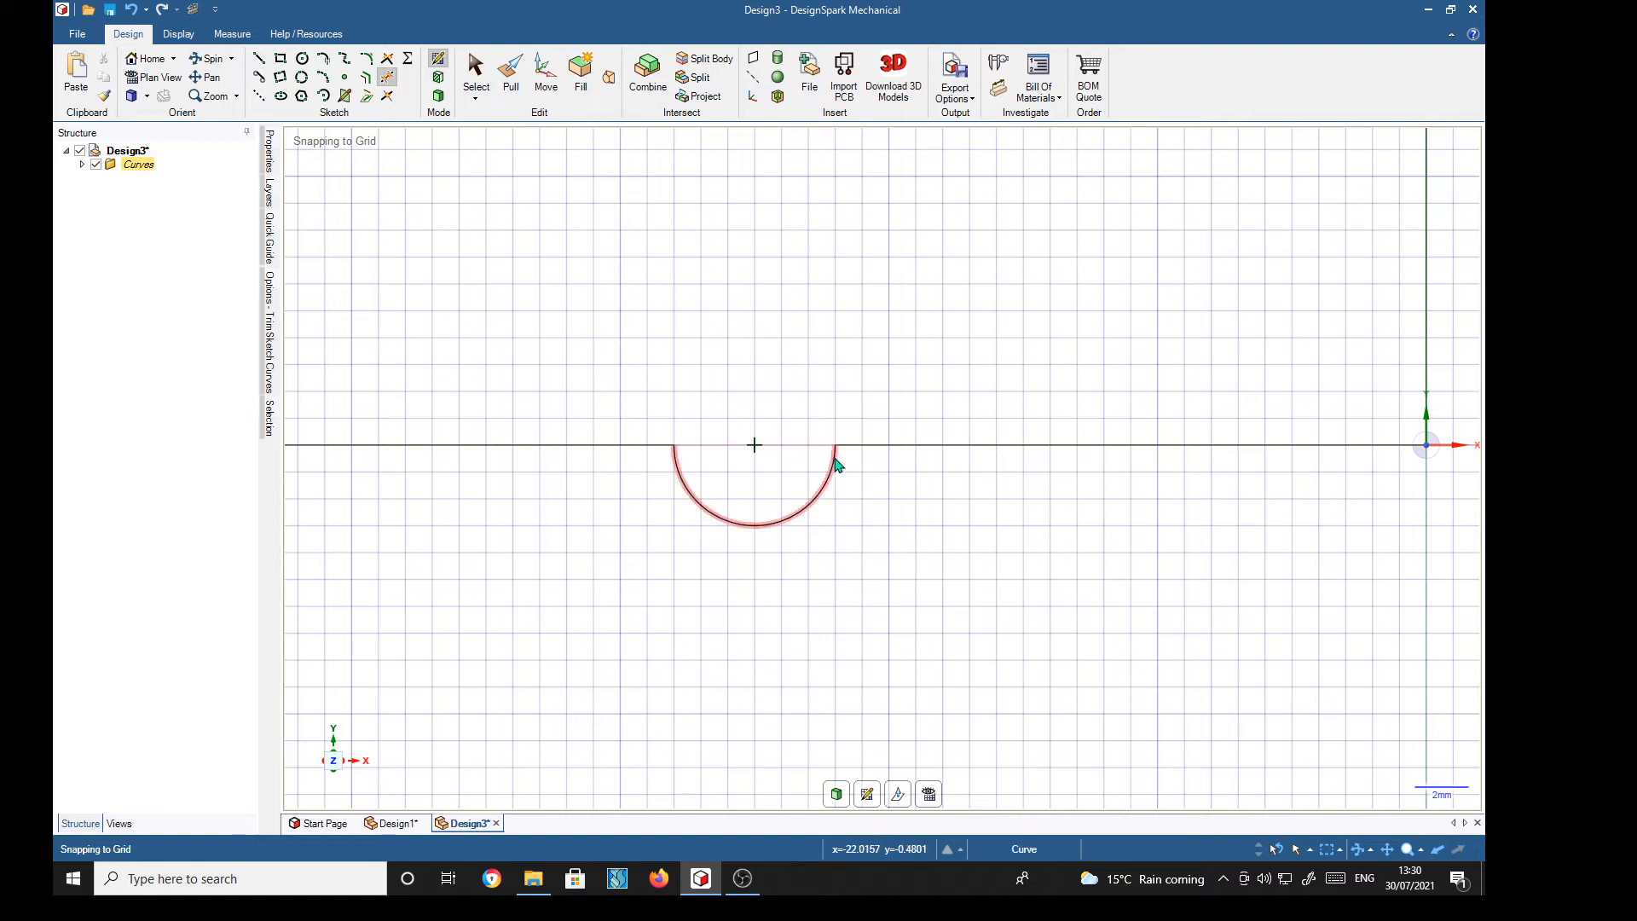
Round both corners where the half-circle meets the bottom edge to a 1.5 mm radius.
click(366, 58)
click(834, 445)
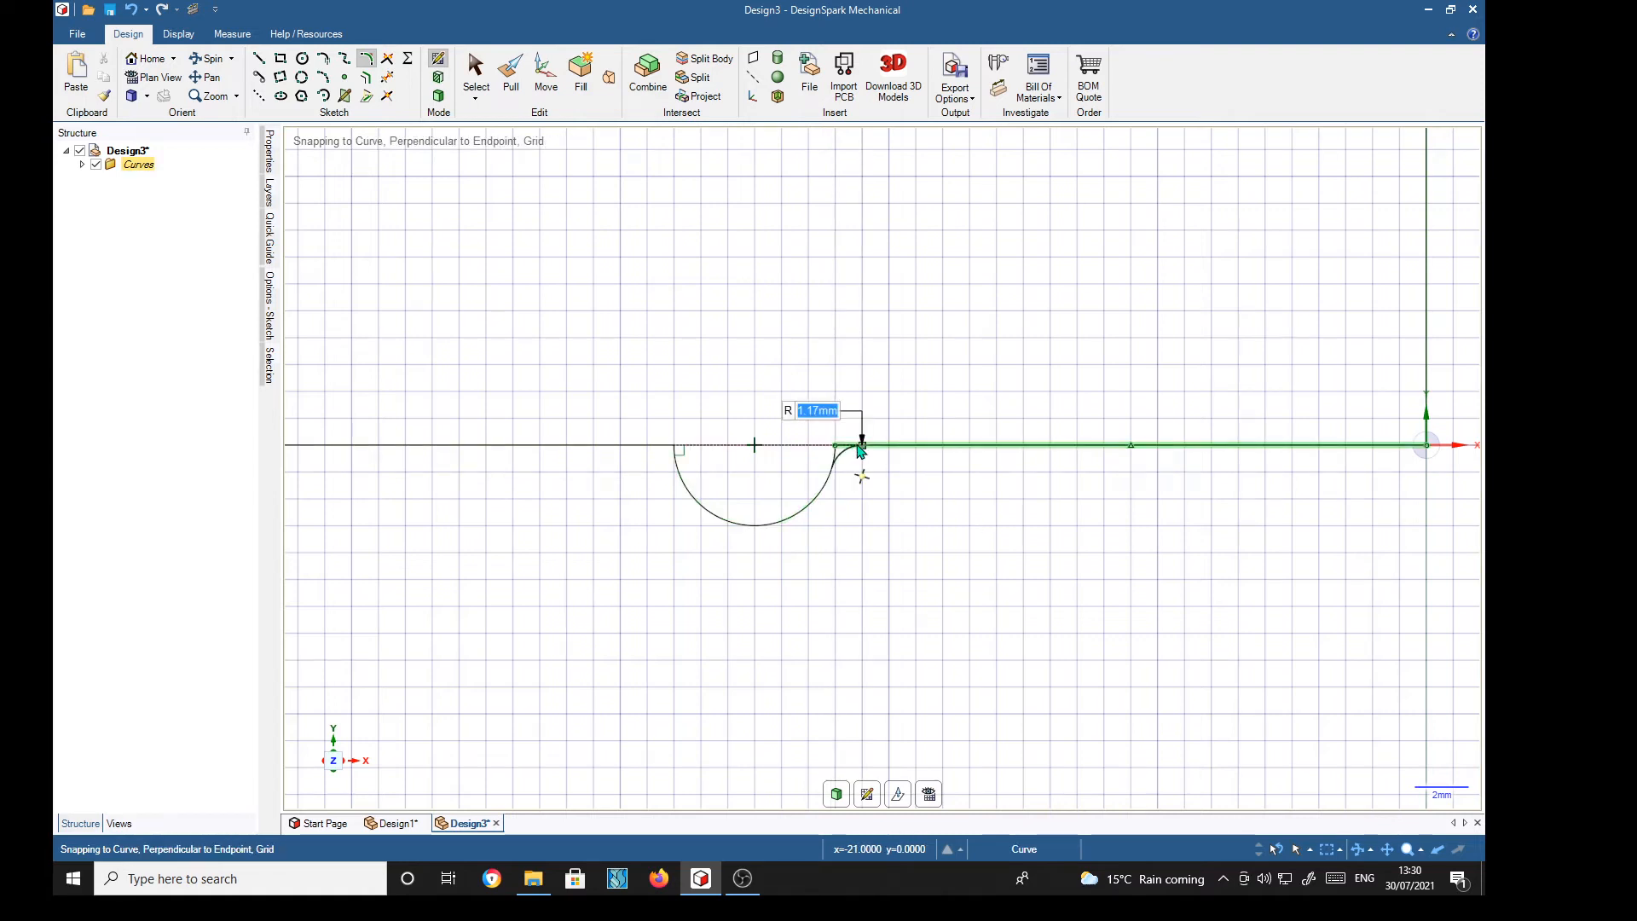
text(1)
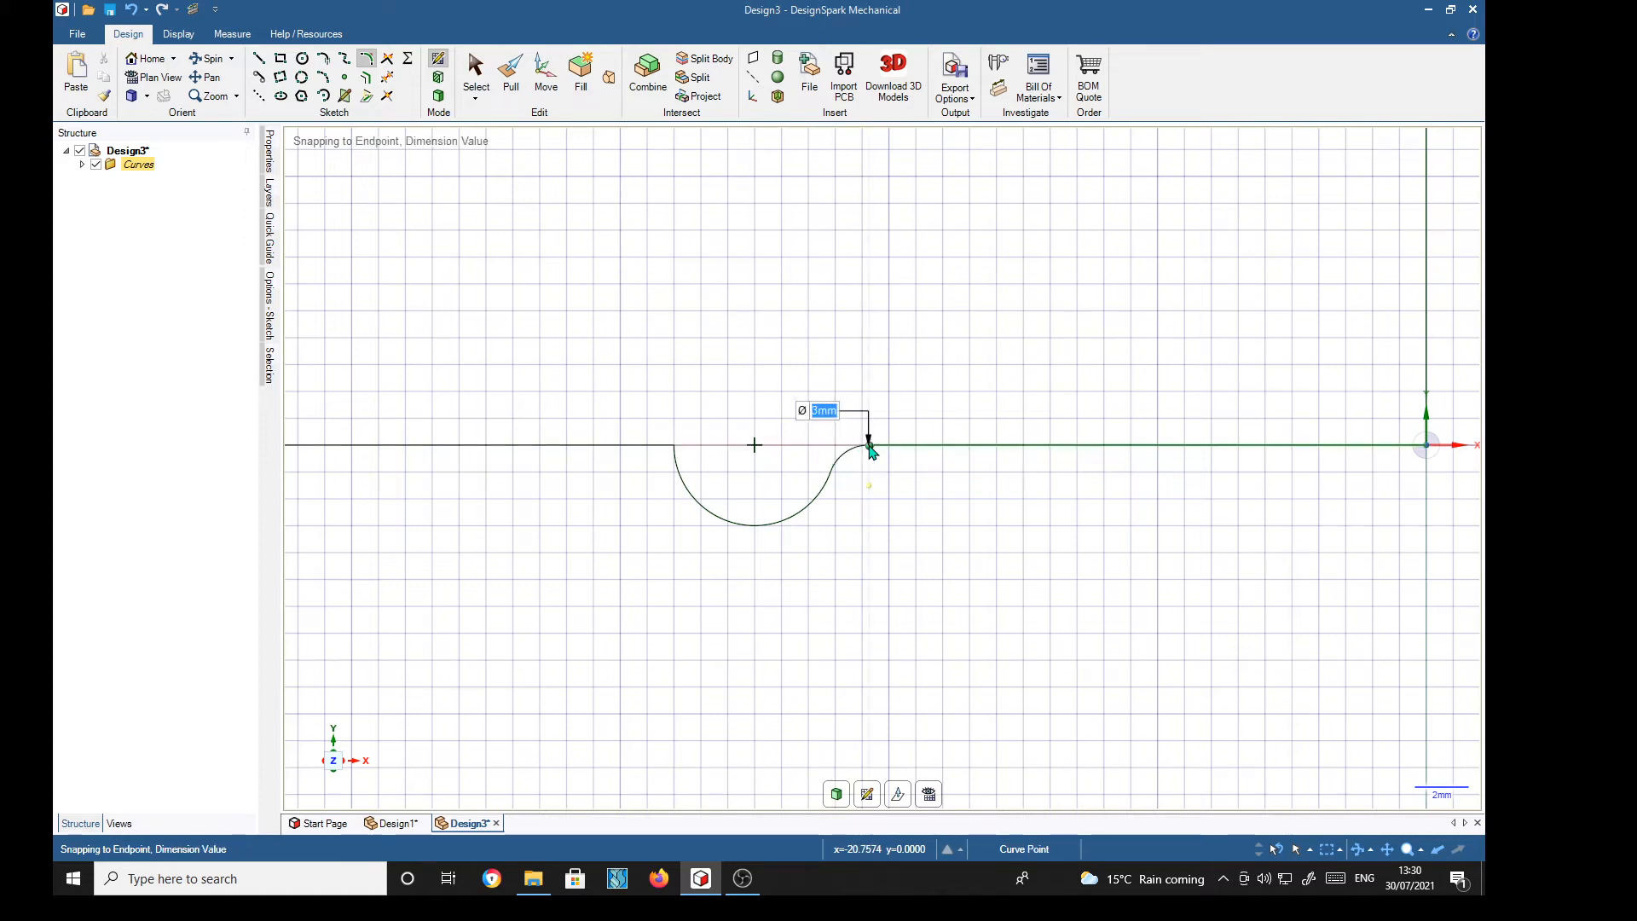
key(Return)
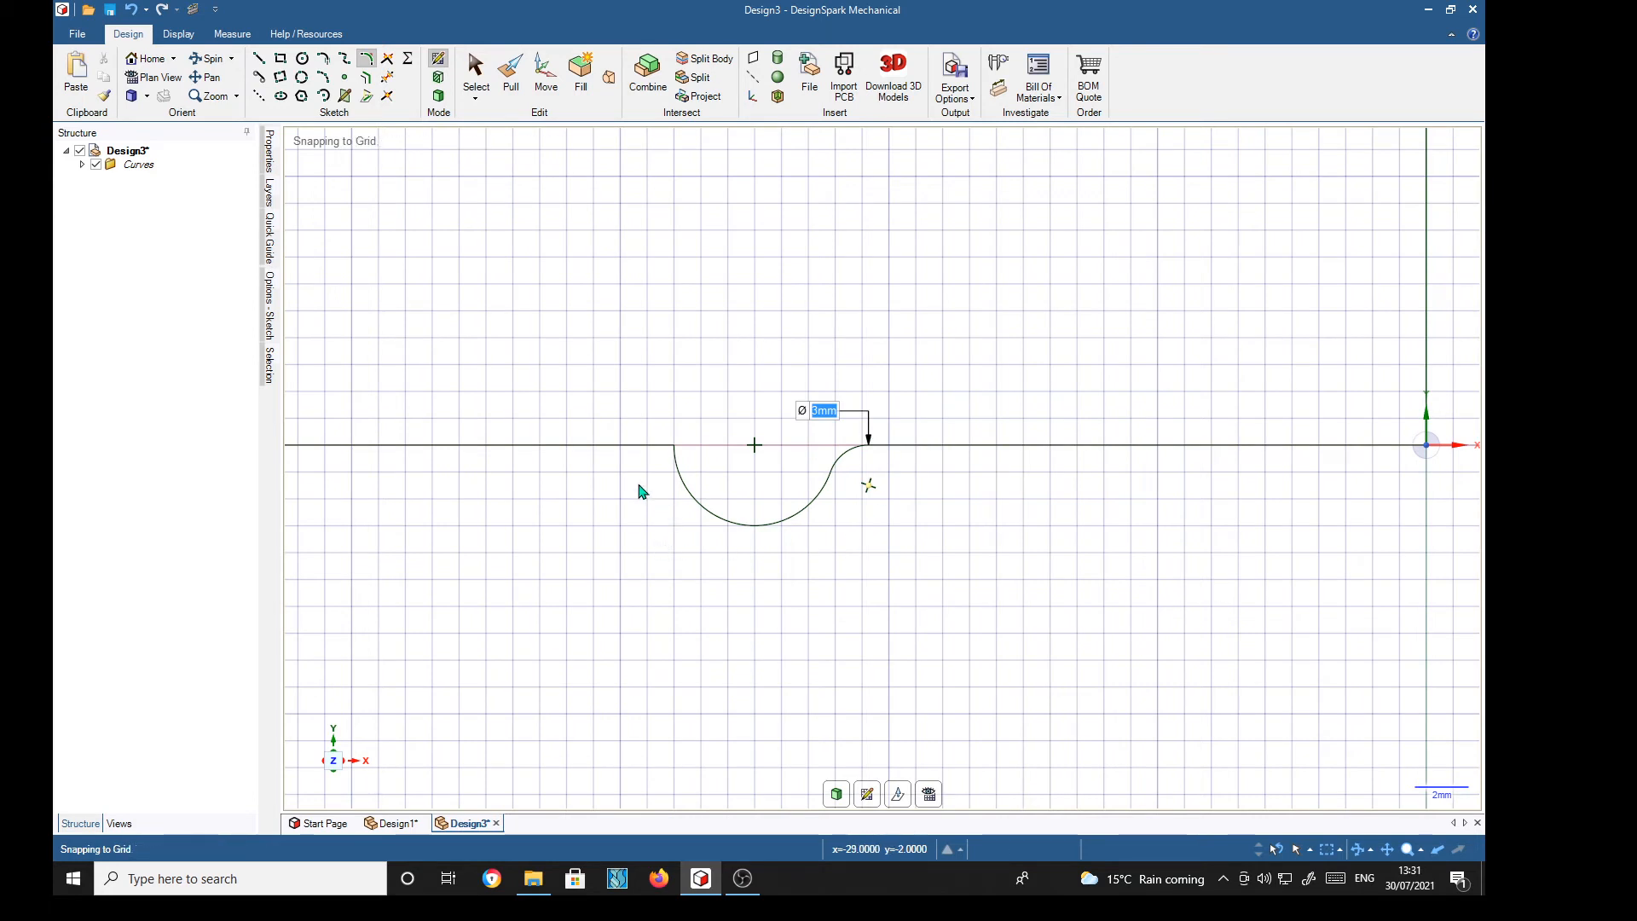
click(680, 472)
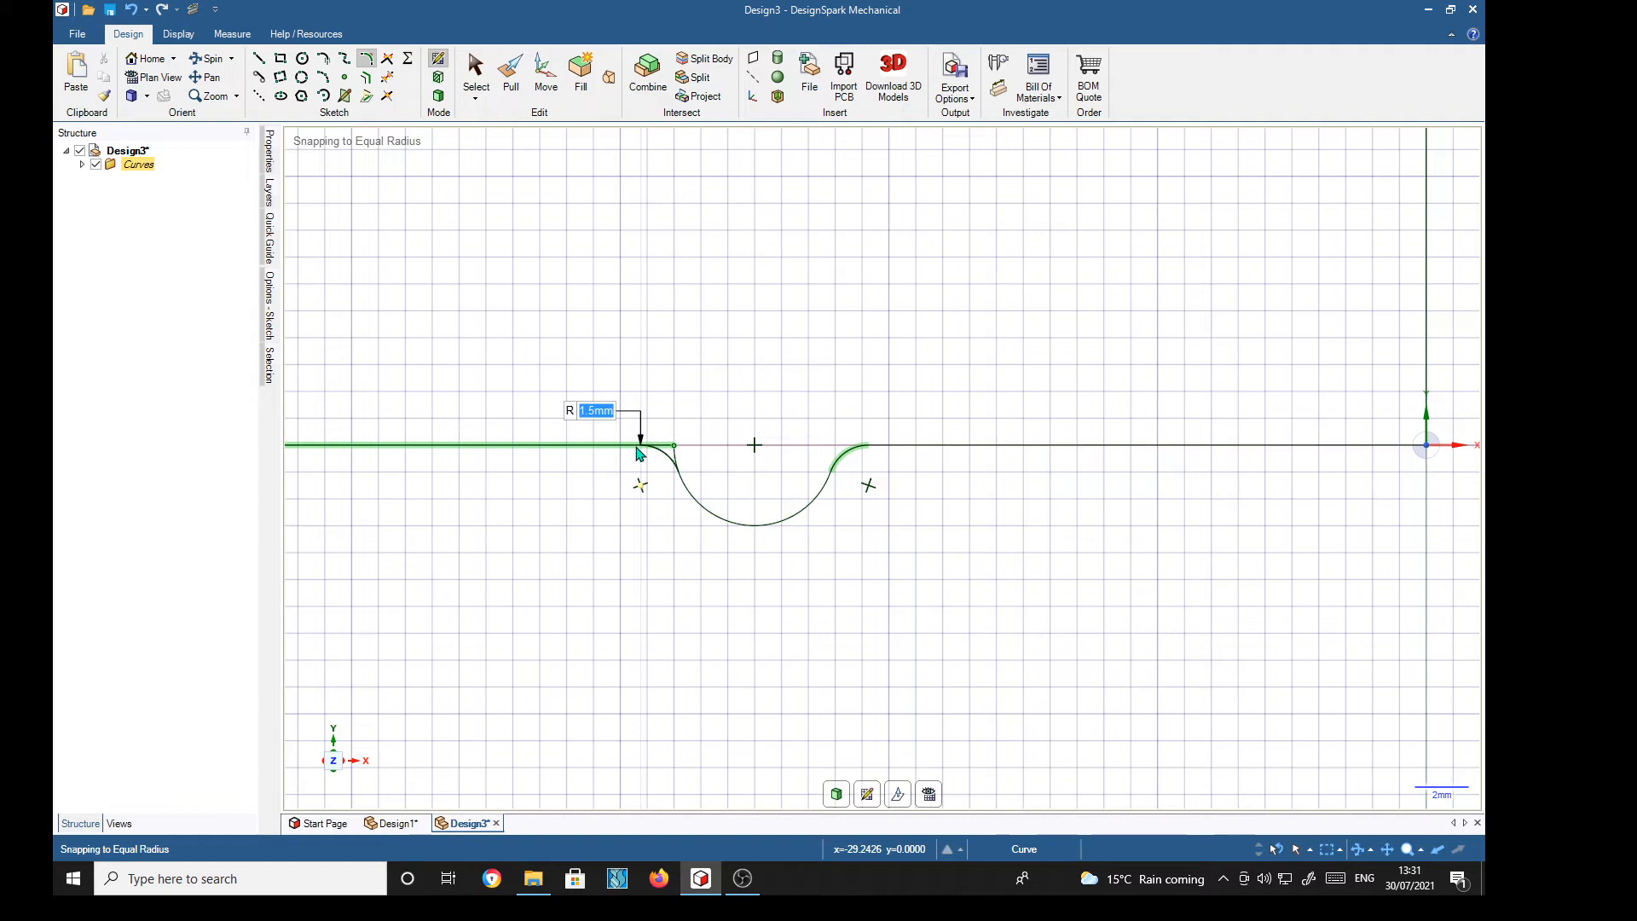
click(639, 453)
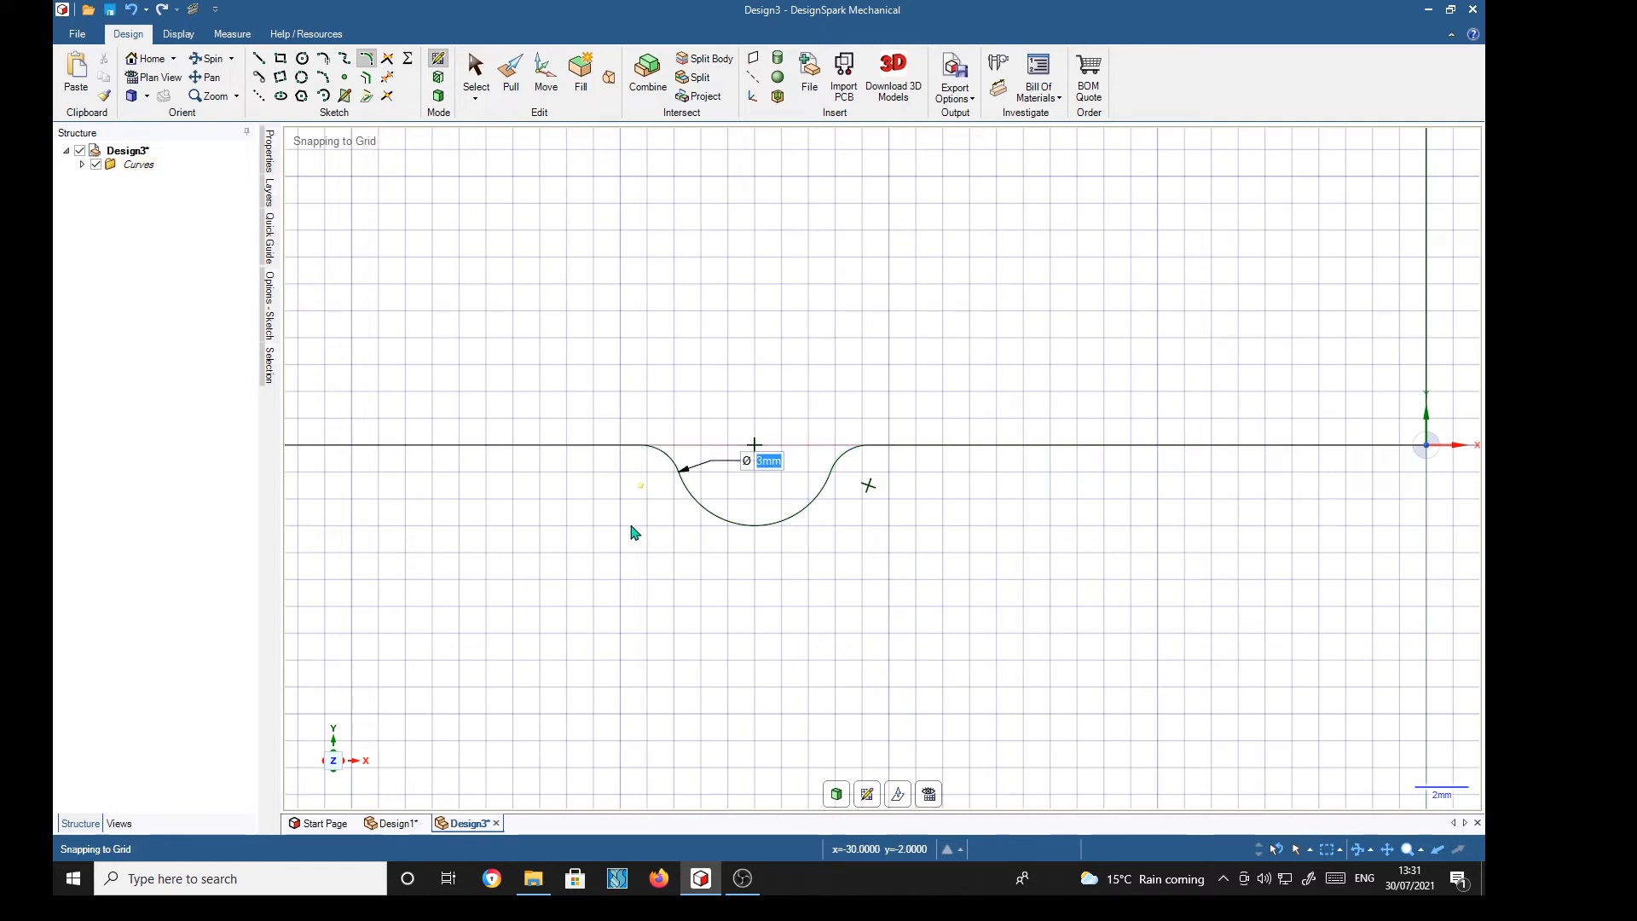
Trim away the rectangle's top and right edges, leaving an open profile.
scroll(1009, 627, down, 3)
mouse_move(1007, 620)
shift+middle_down()
mouse_move(991, 601)
mouse_move(1179, 609)
mouse_move(1122, 683)
shift+middle_up()
scroll(990, 602, down, 3)
scroll(1195, 614, down, 2)
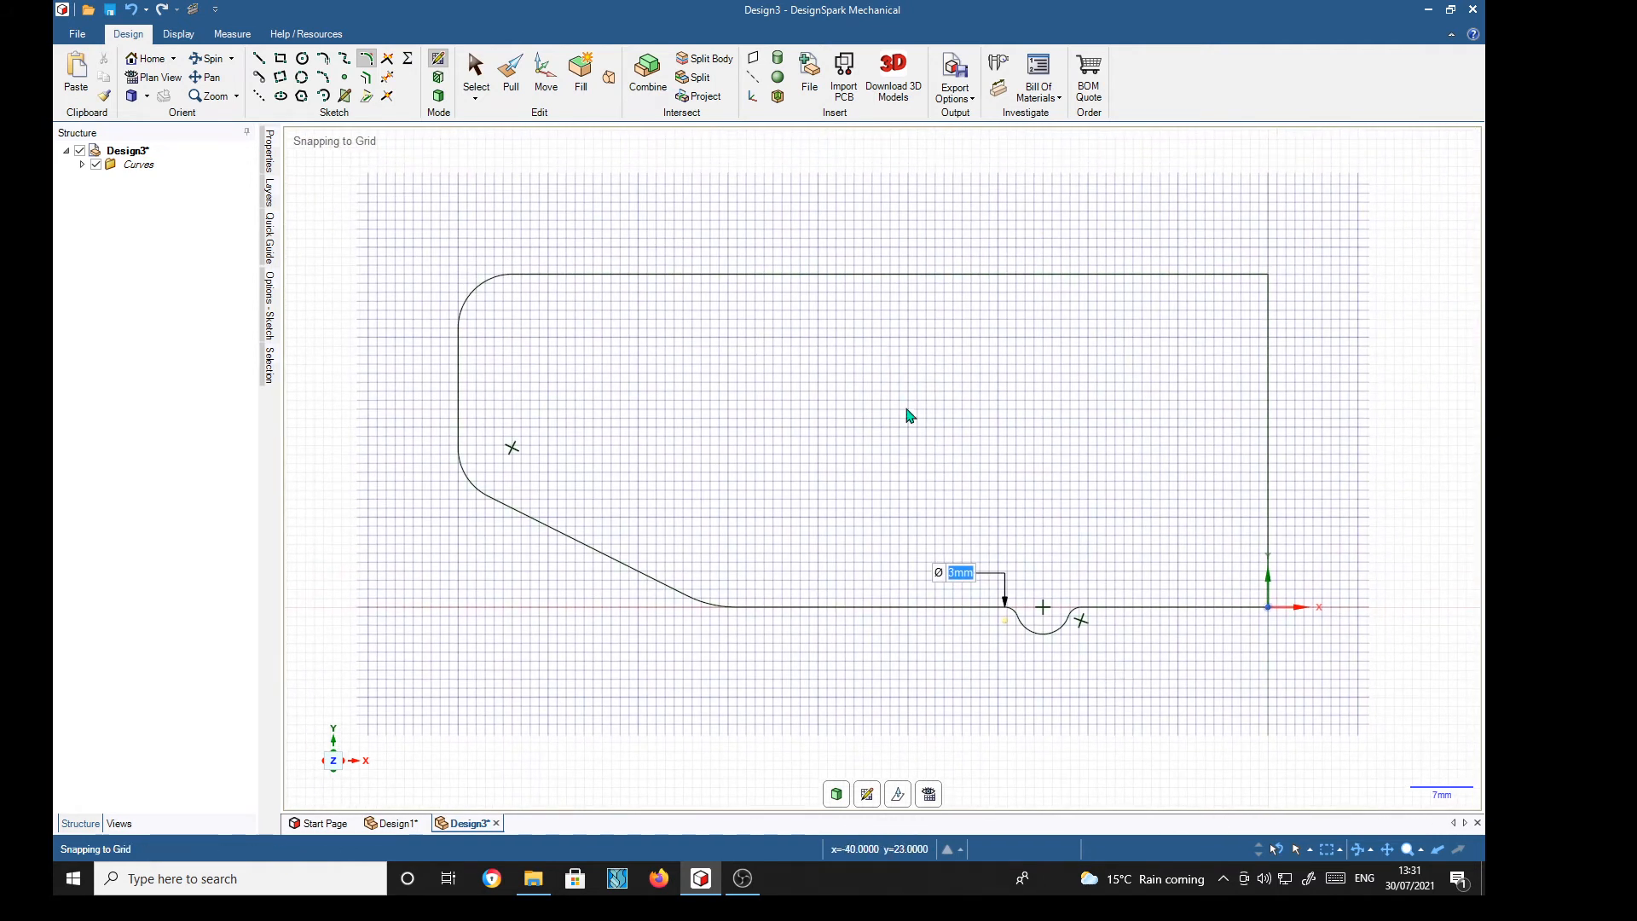
key(t)
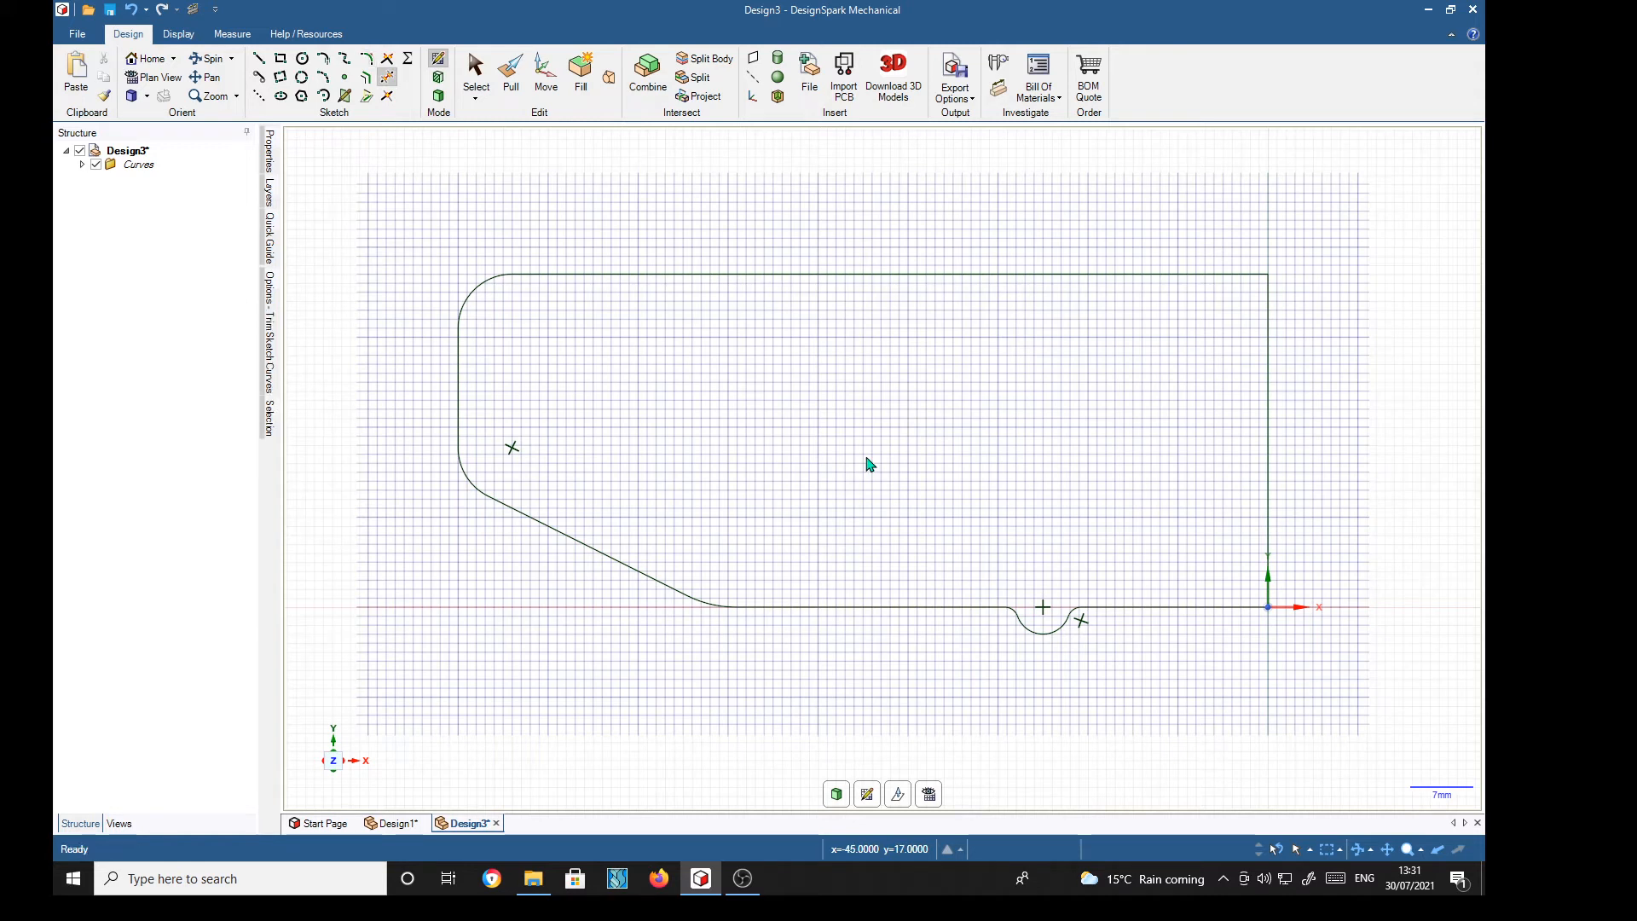
click(878, 274)
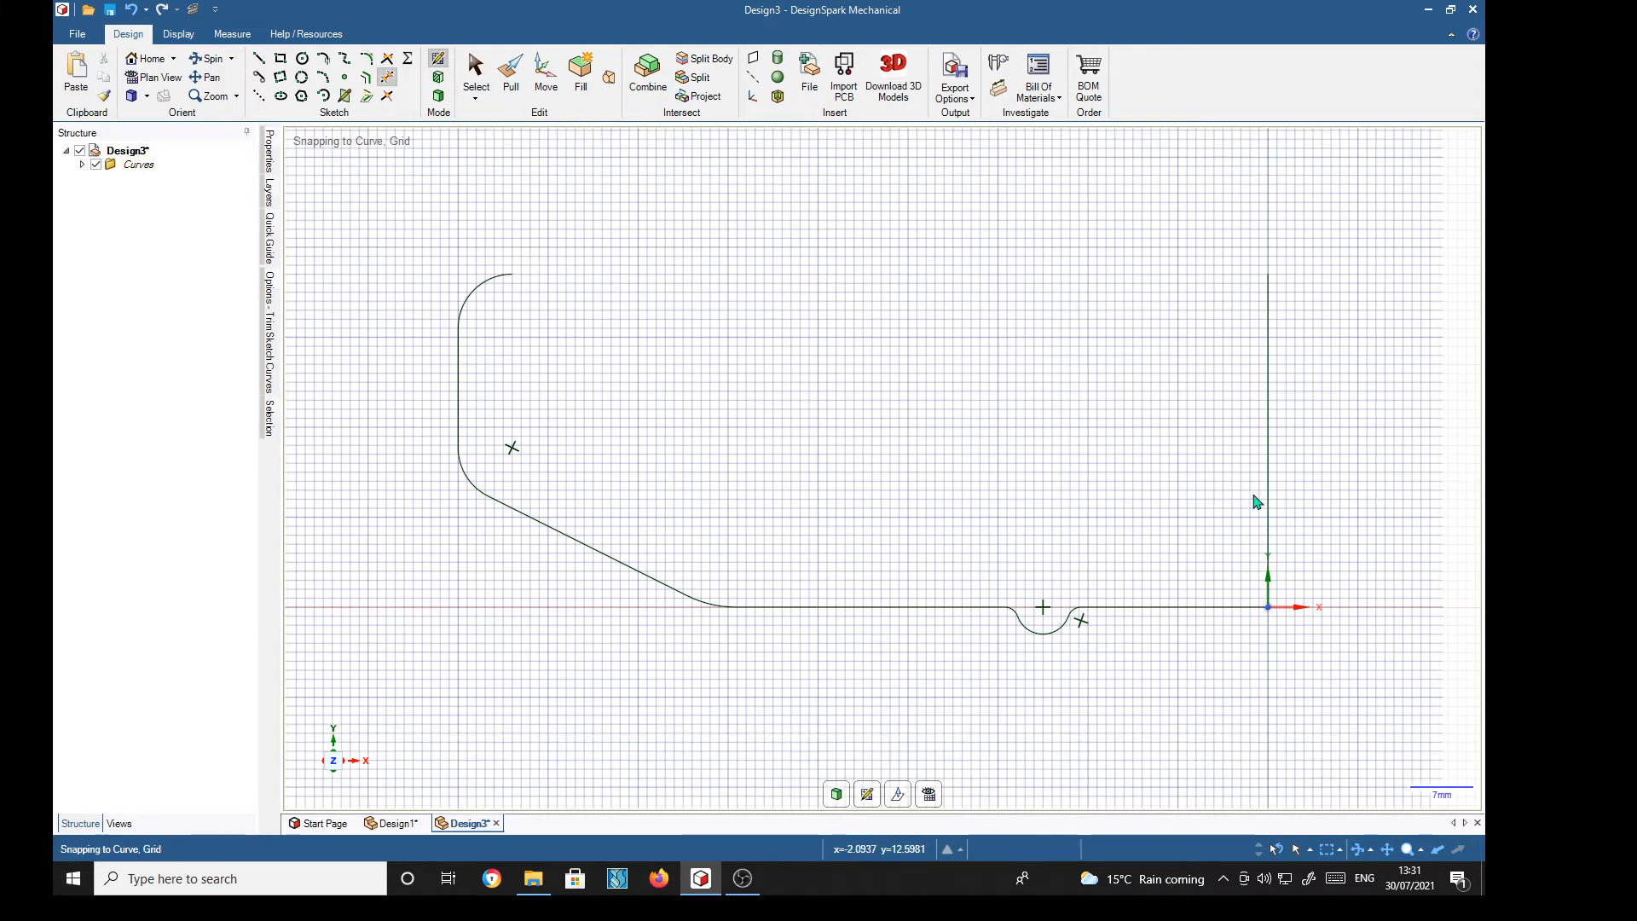
click(1271, 472)
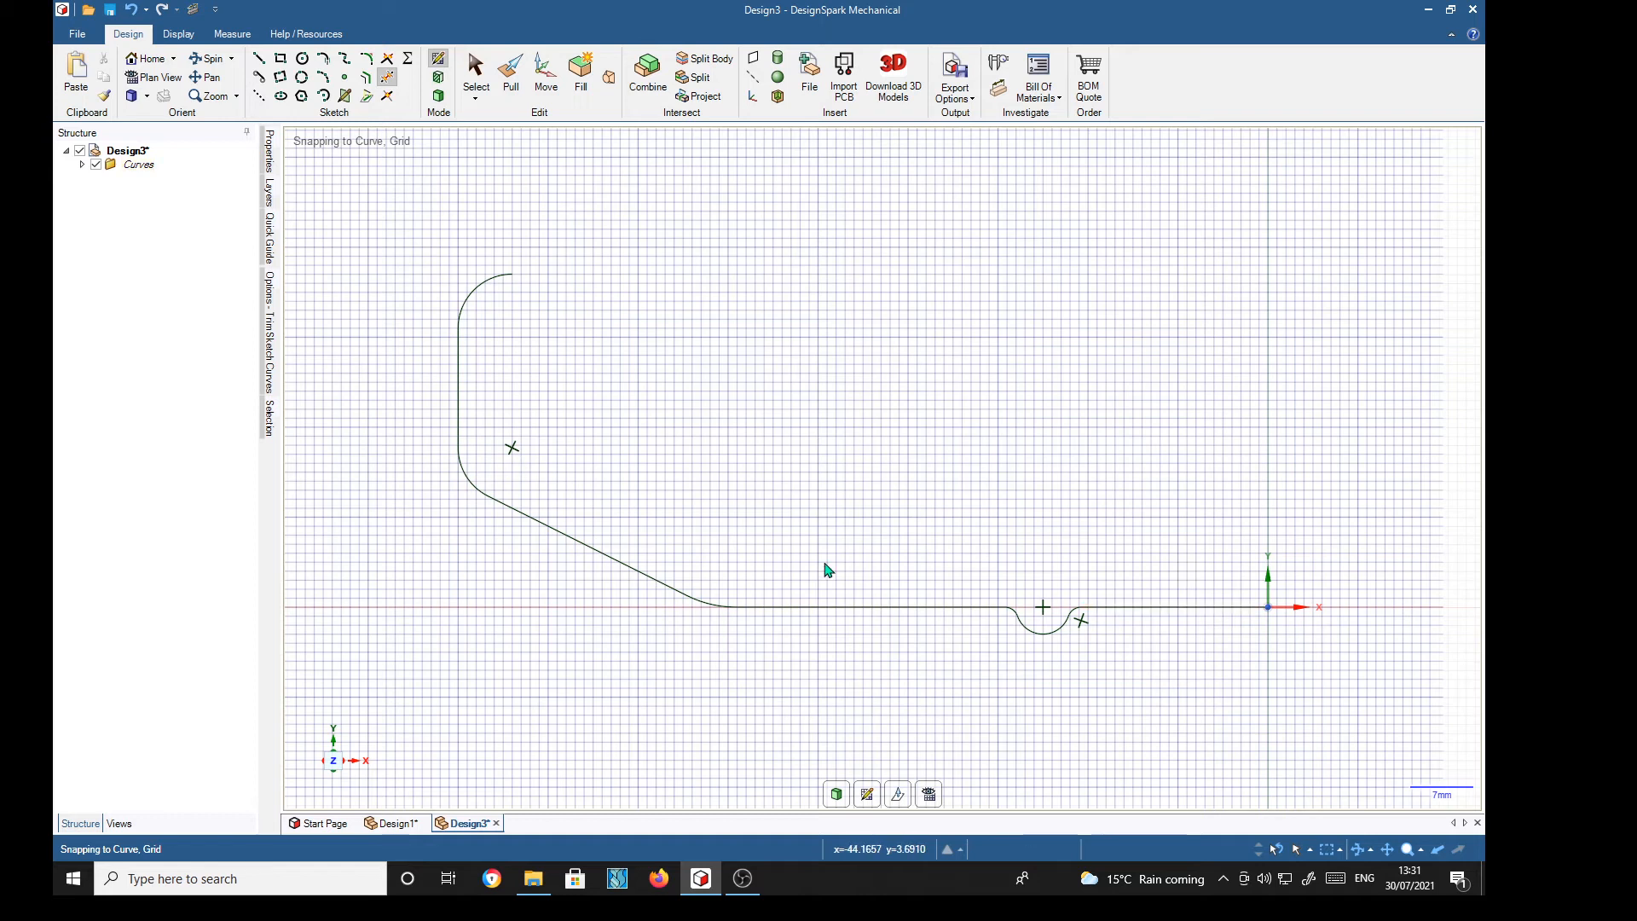
Offset the whole open profile chain inward by 1.5 mm.
click(368, 81)
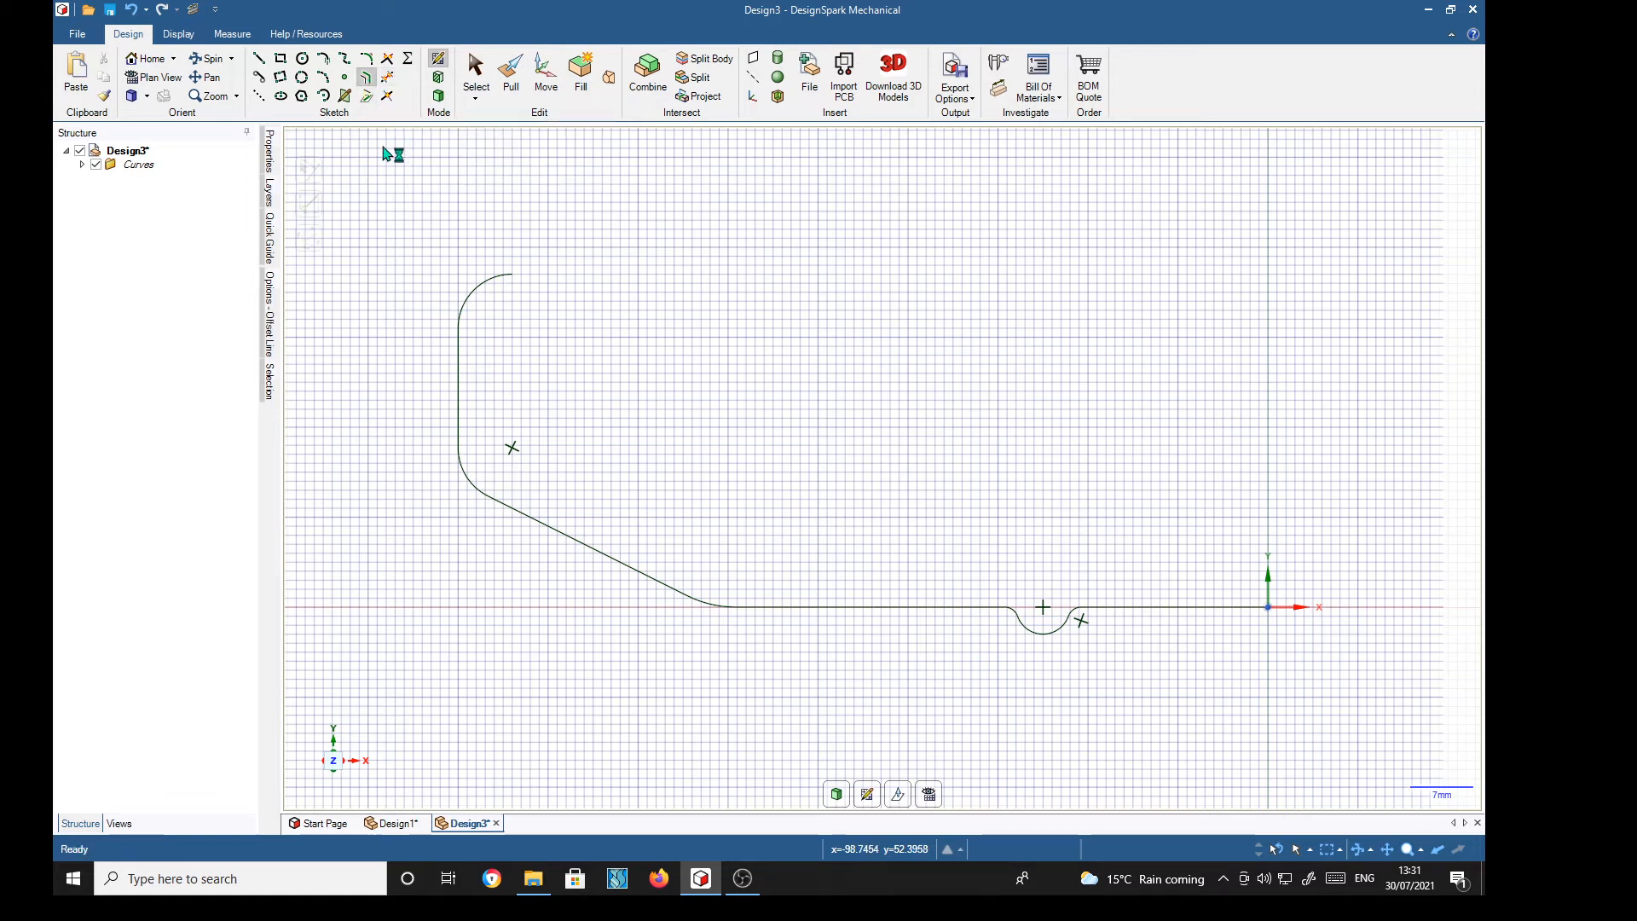
click(879, 614)
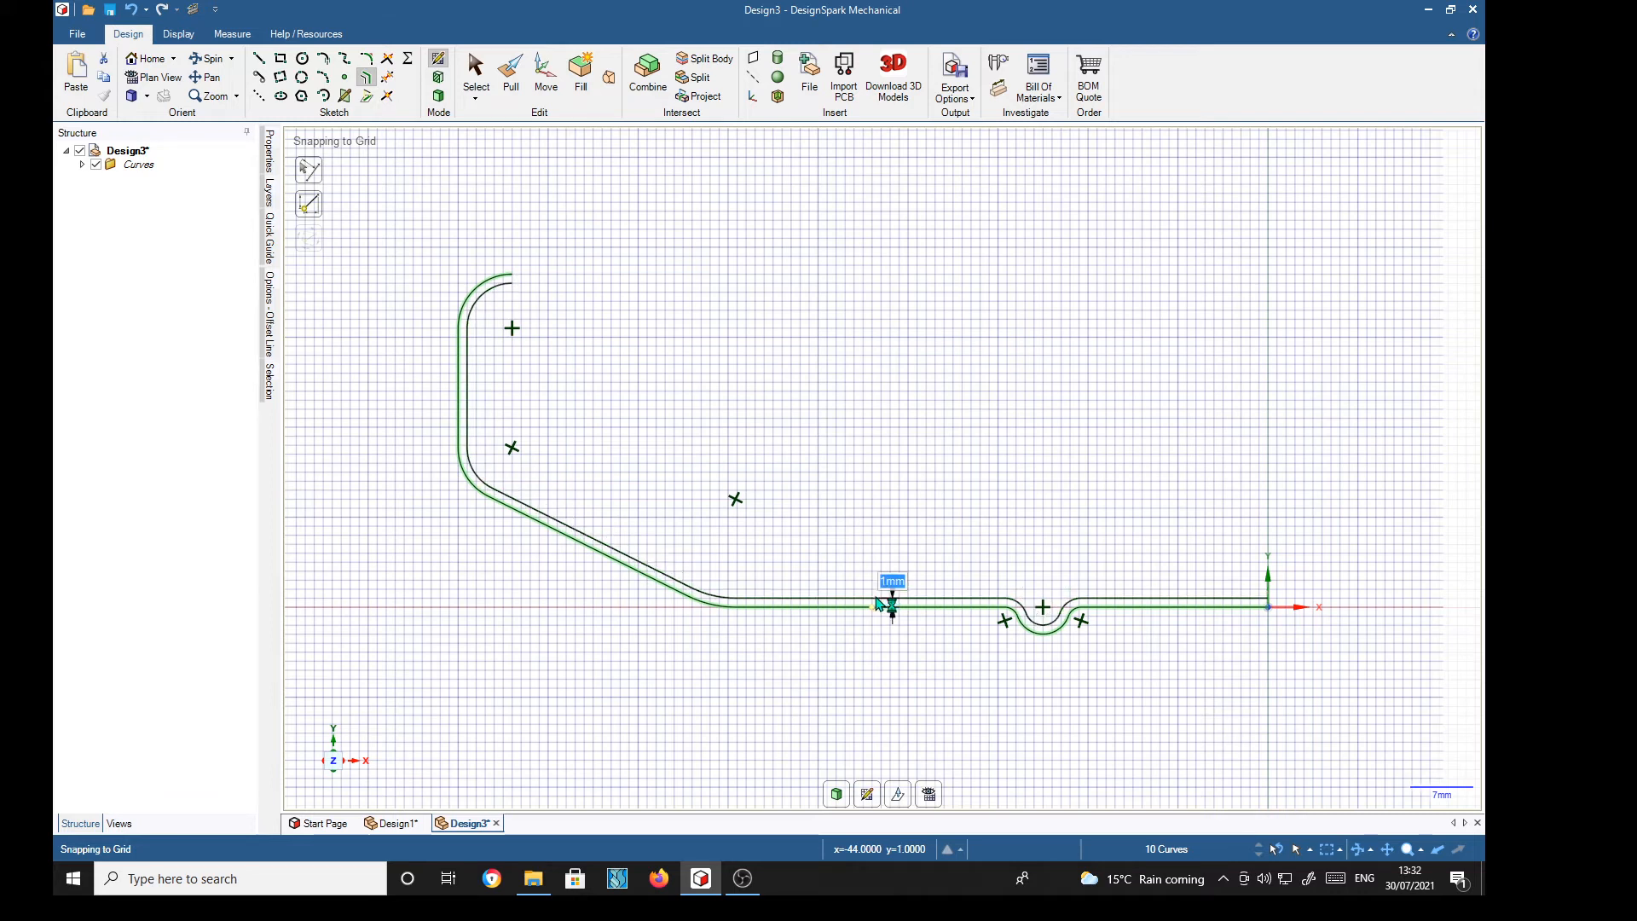
text(1.)
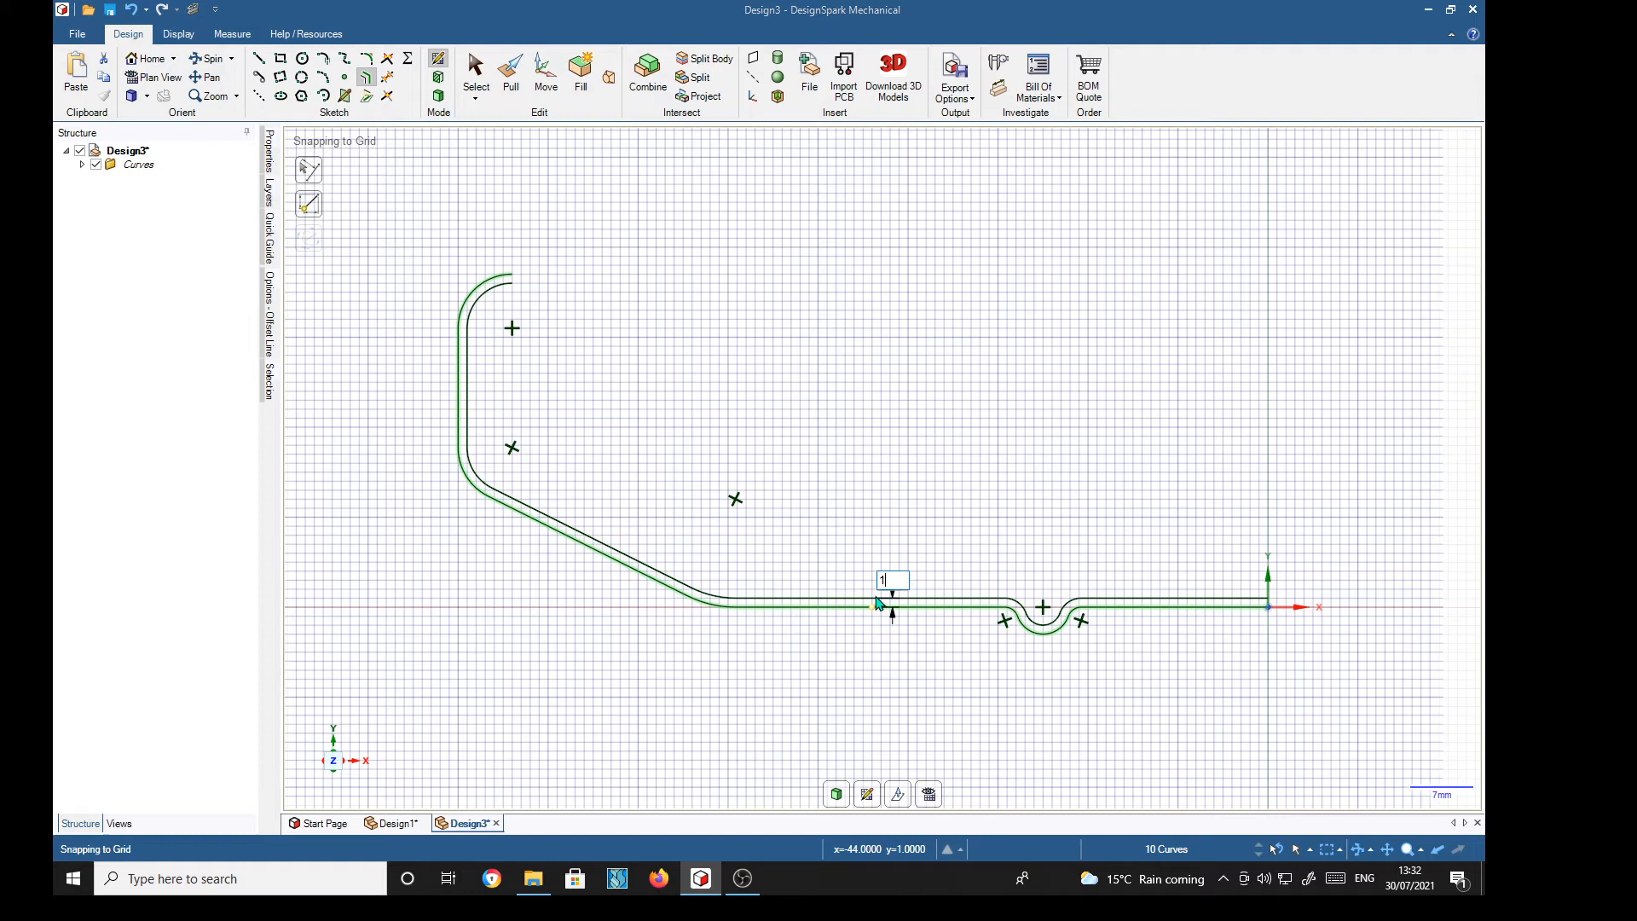
text(5)
key(Return)
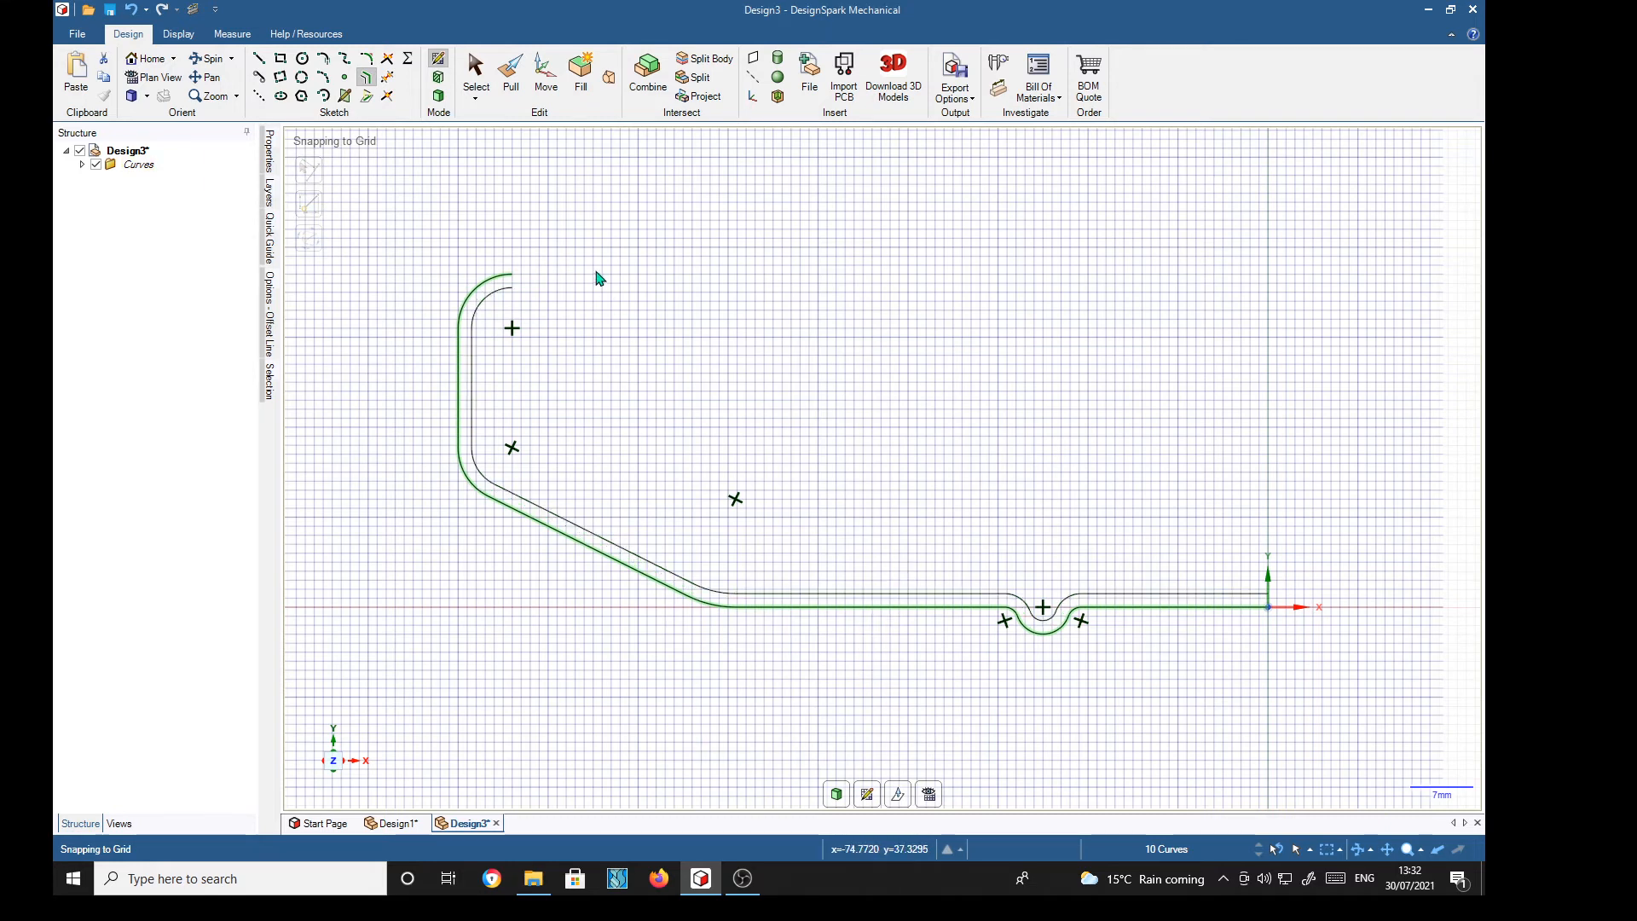
Close the upper-left end of the profile with a 1.5 mm vertical line between the original and offset curves.
click(258, 58)
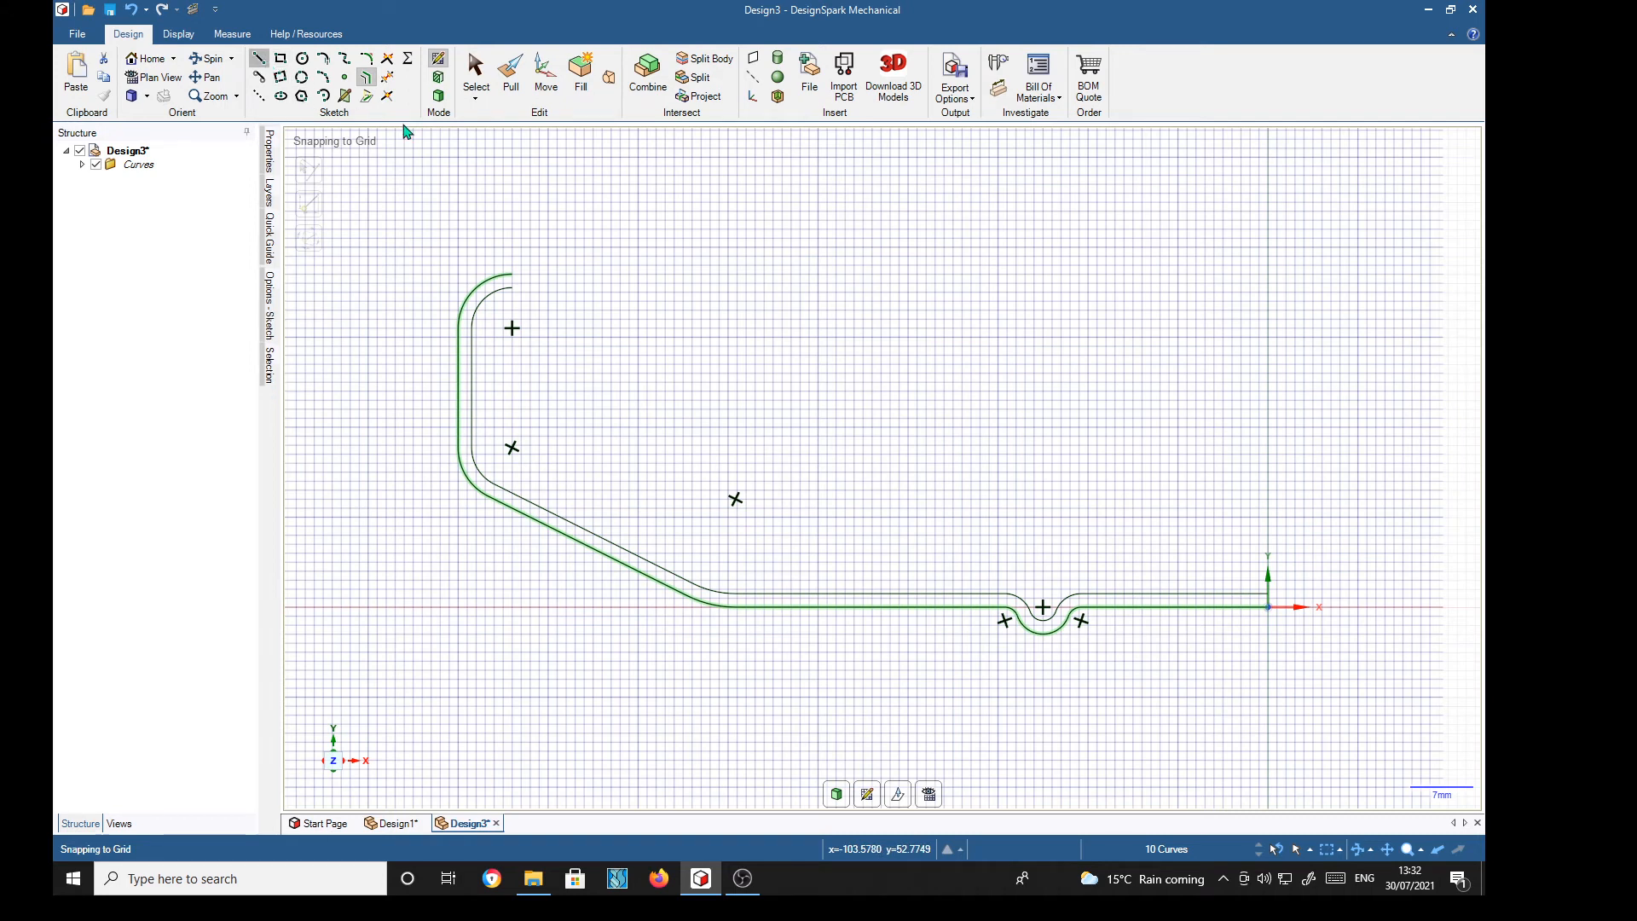
click(512, 276)
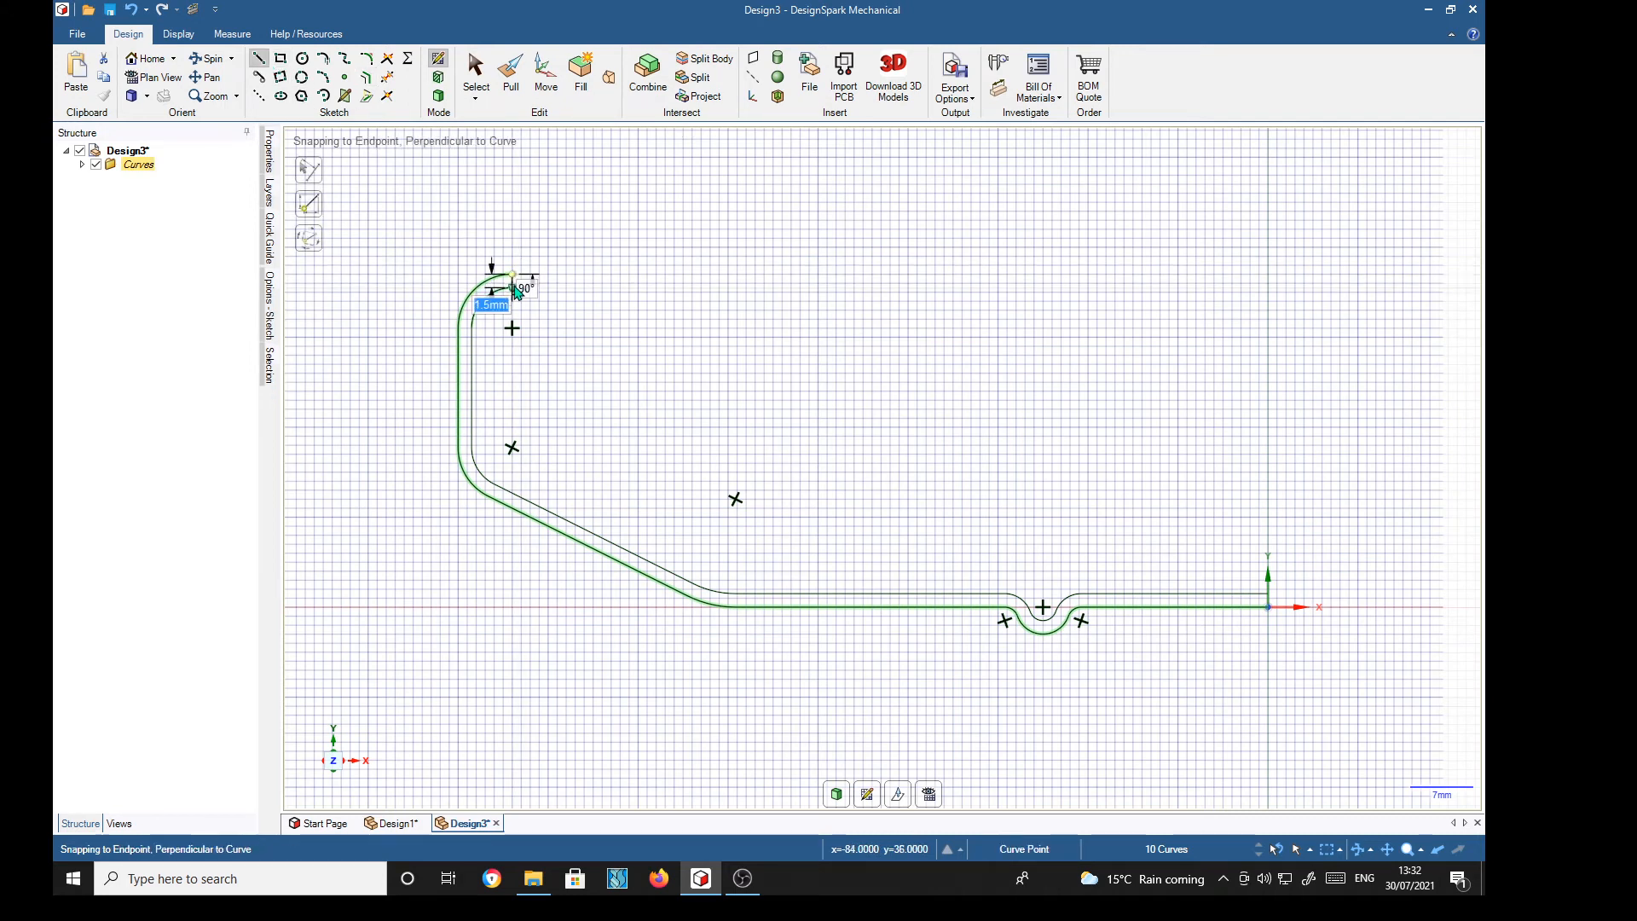
click(514, 287)
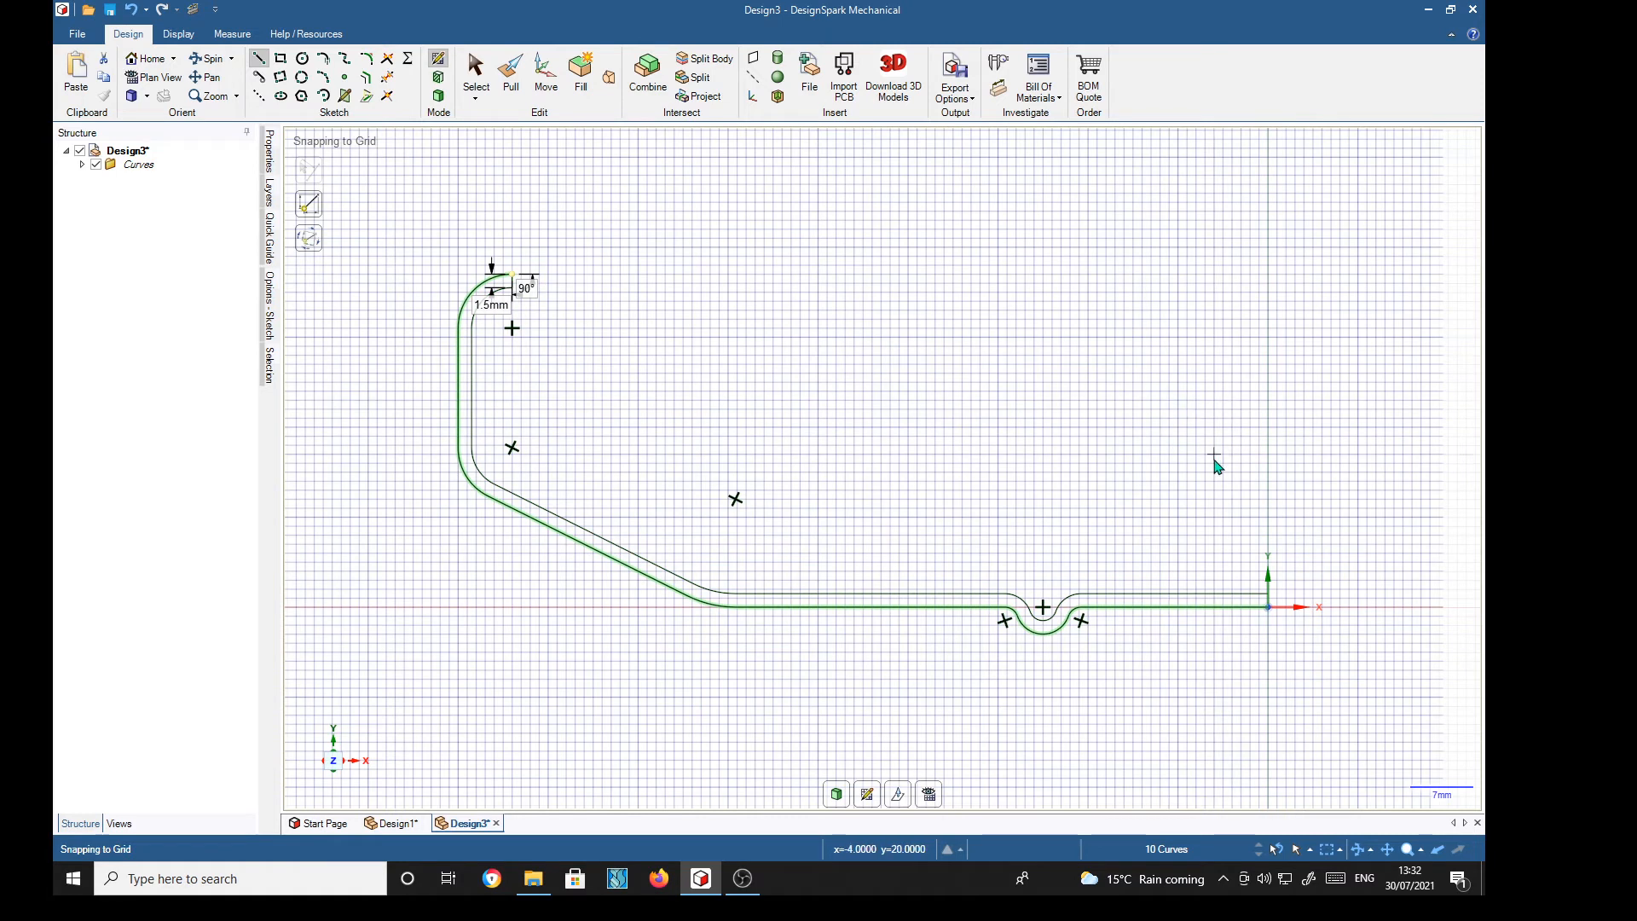
Close the lower-right end of the profile with a 1.5 mm vertical line at the origin and convert the sketch into a surface.
click(1268, 607)
click(1269, 595)
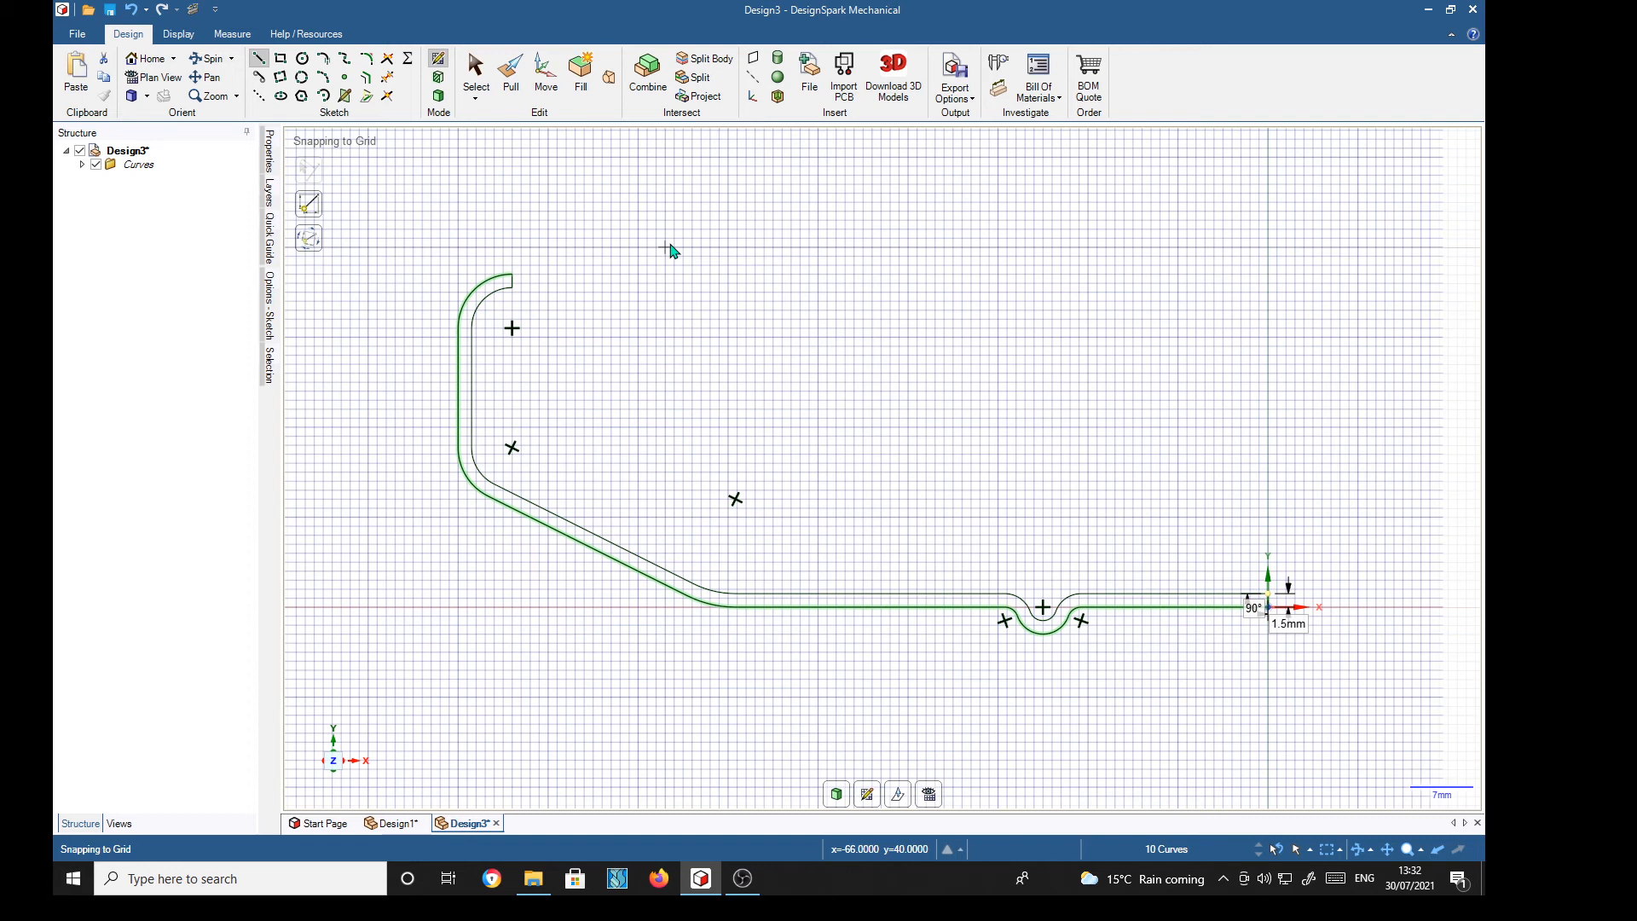
key(p)
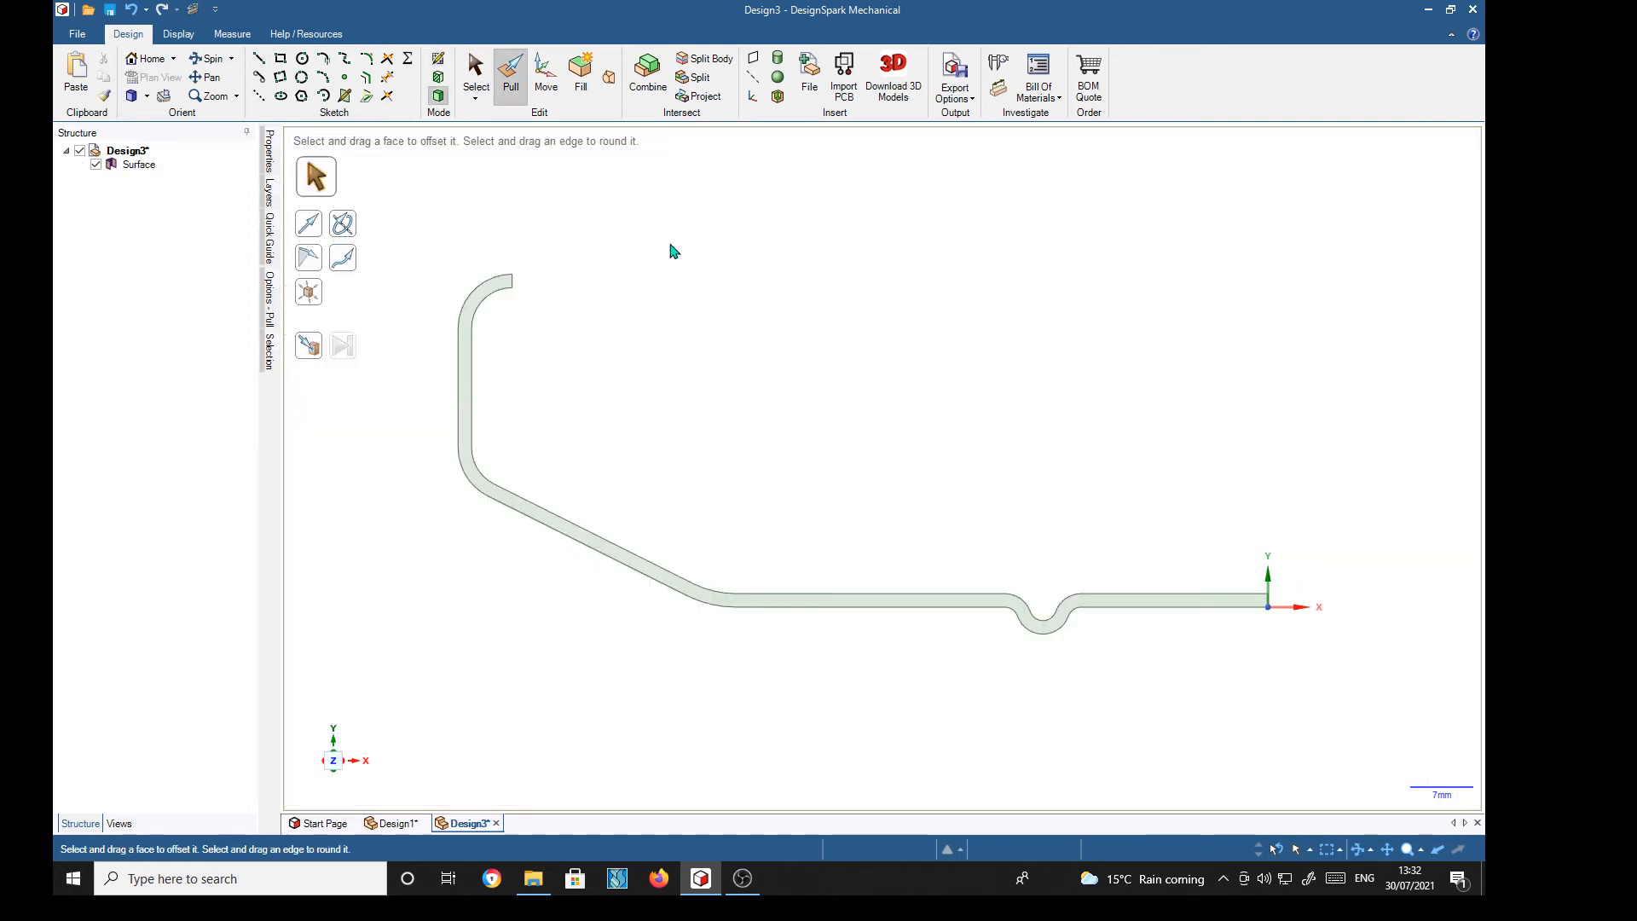
Select the profile surface for a revolving Pull and set its short vertical end edge at the origin as the rotation axis.
click(1132, 603)
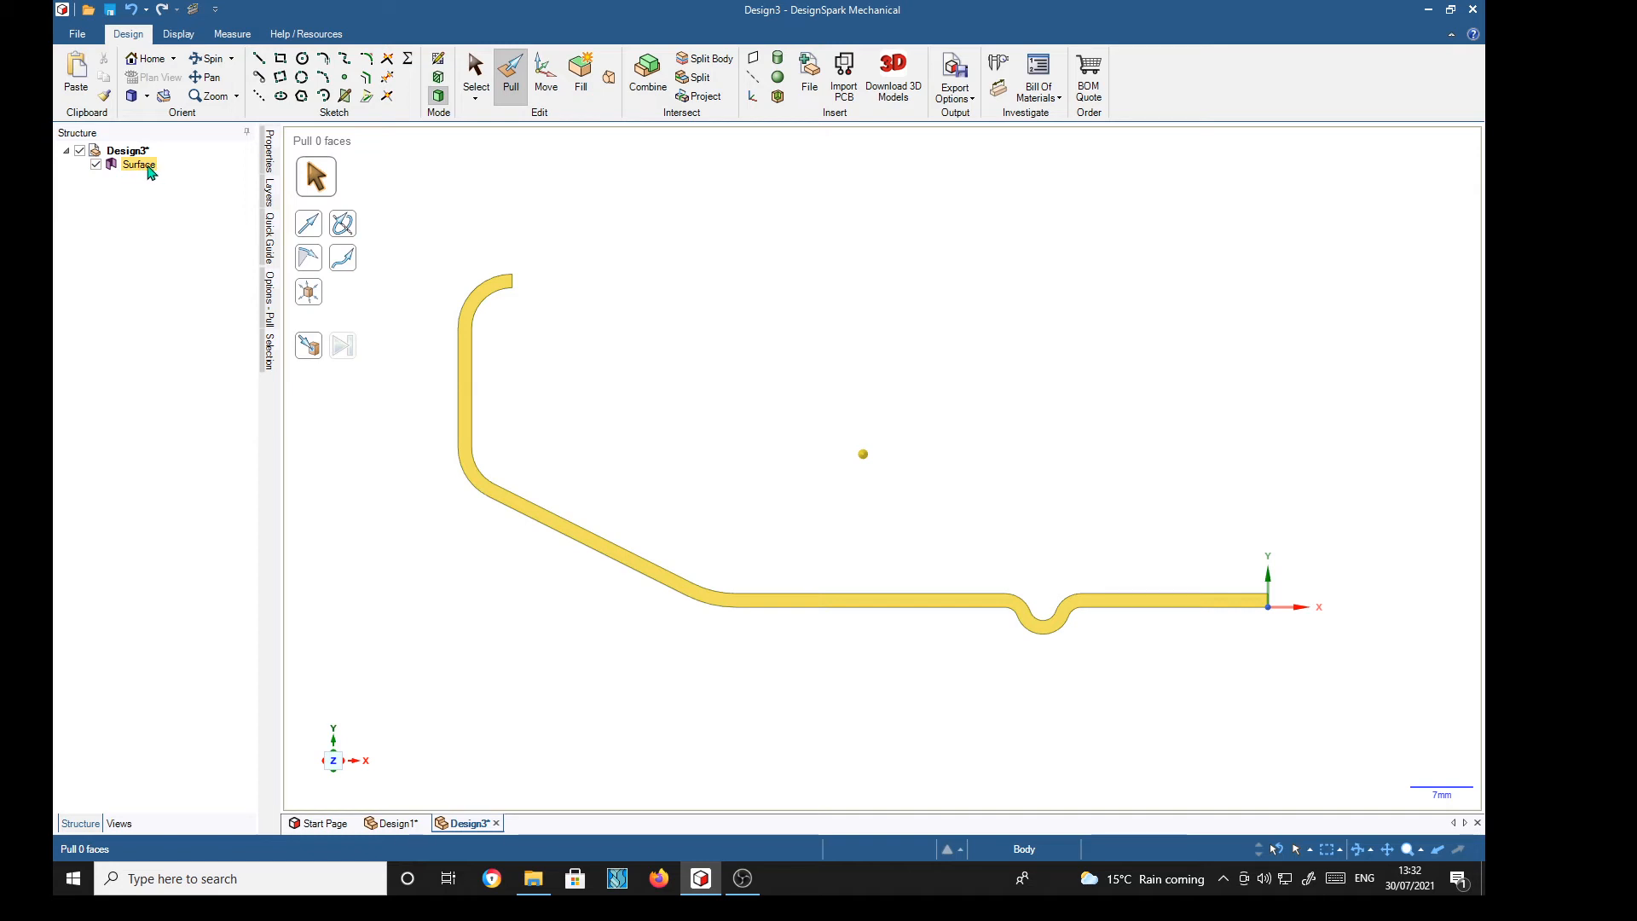
click(927, 601)
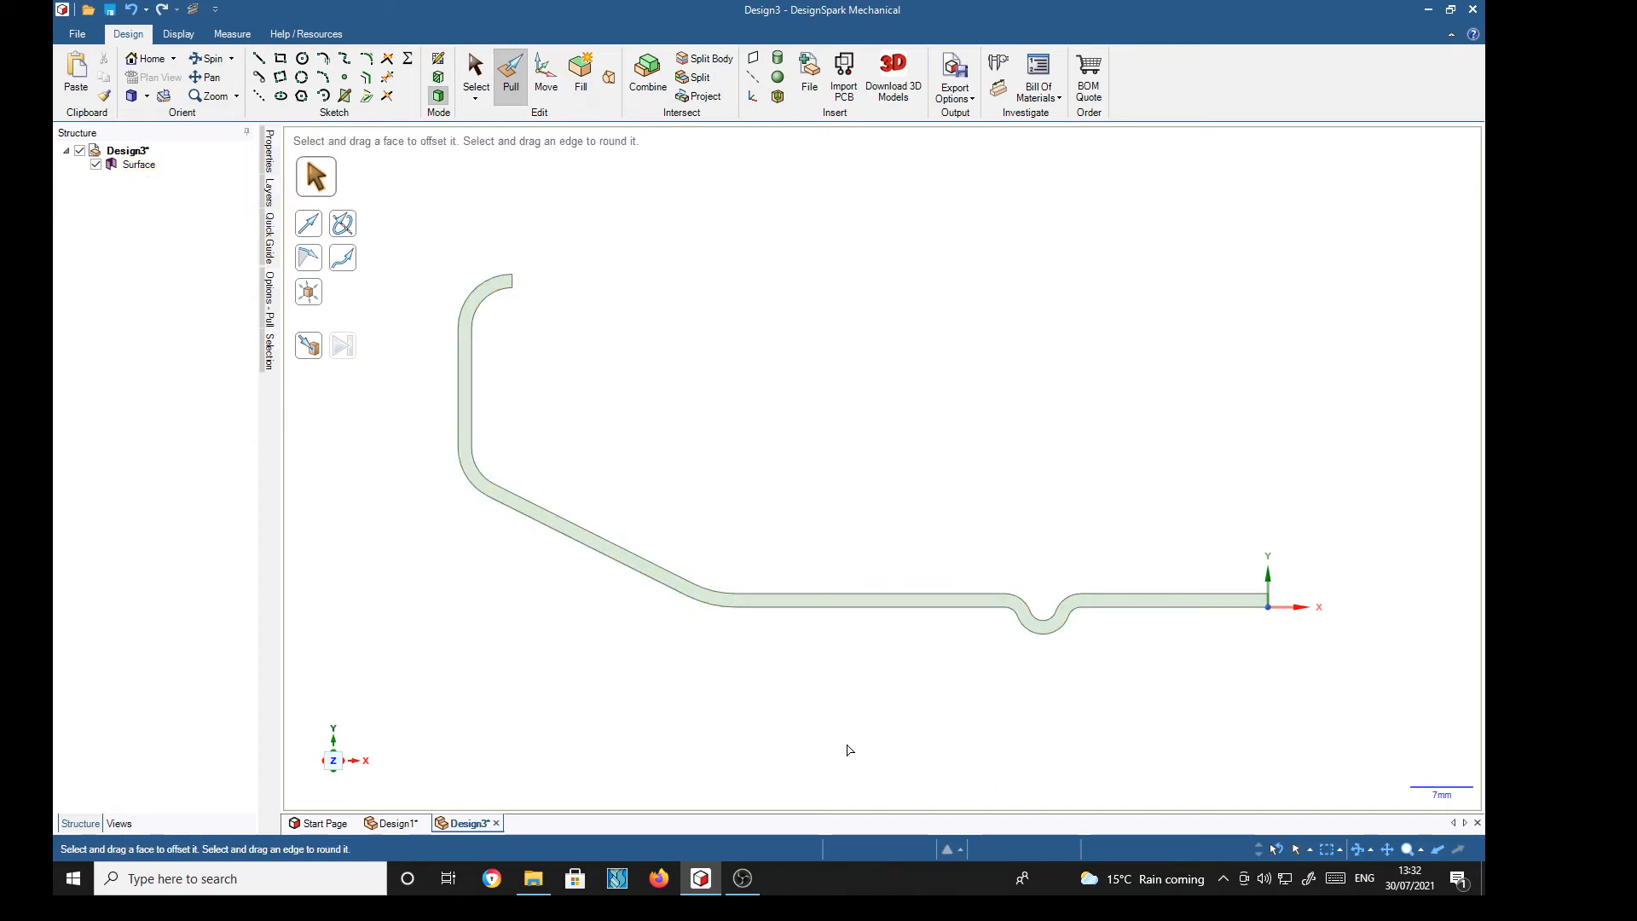
click(834, 606)
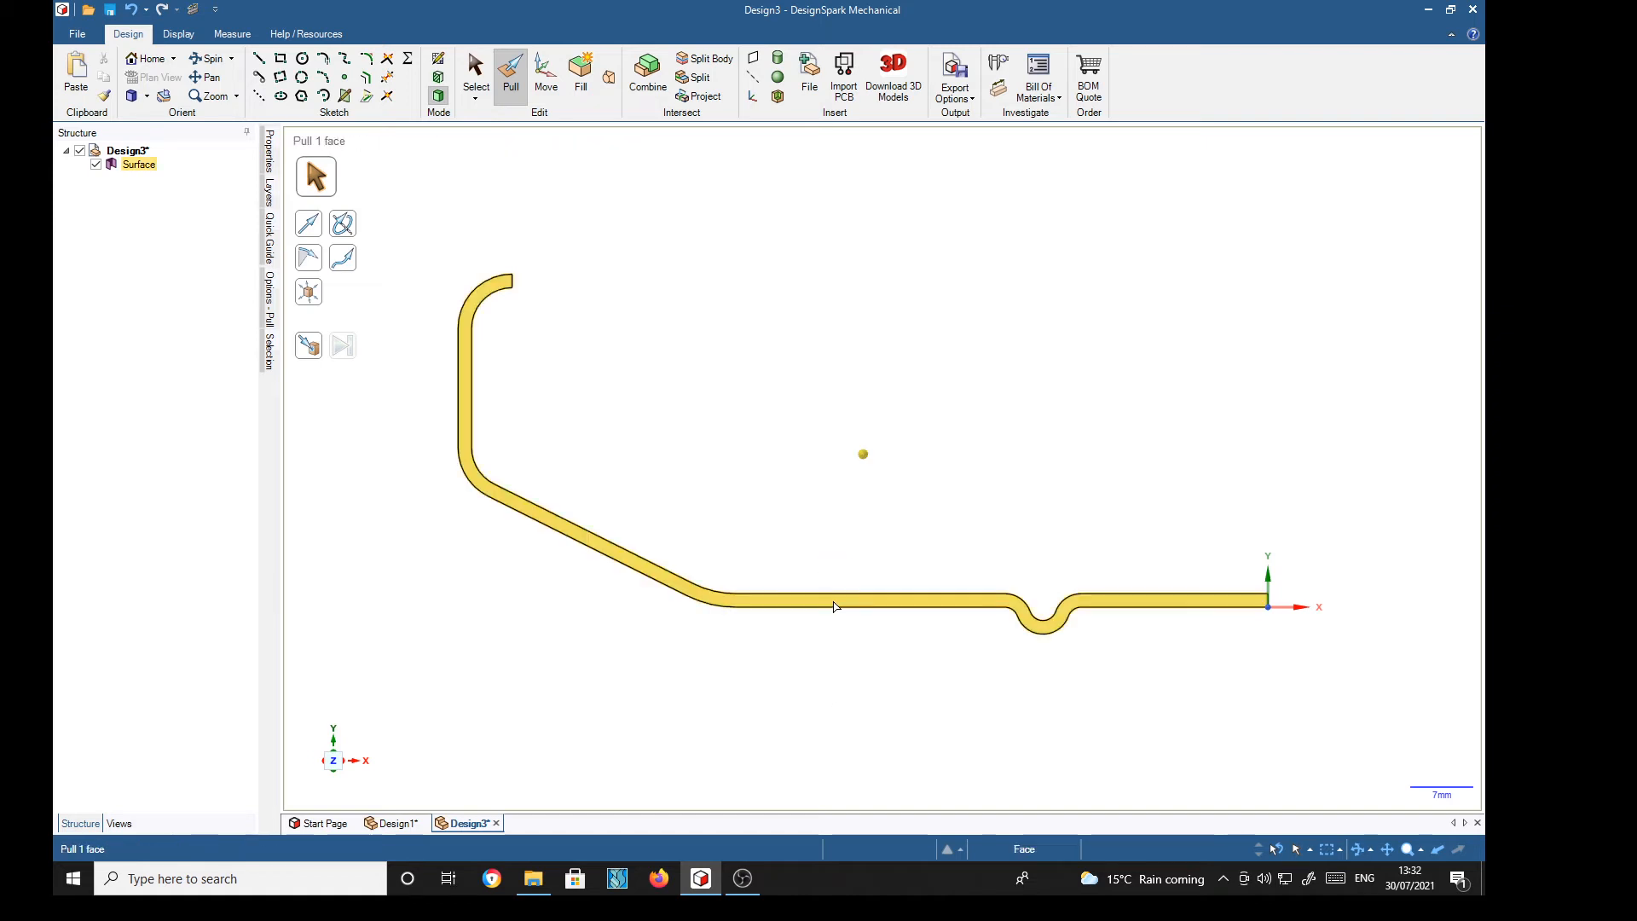
click(834, 606)
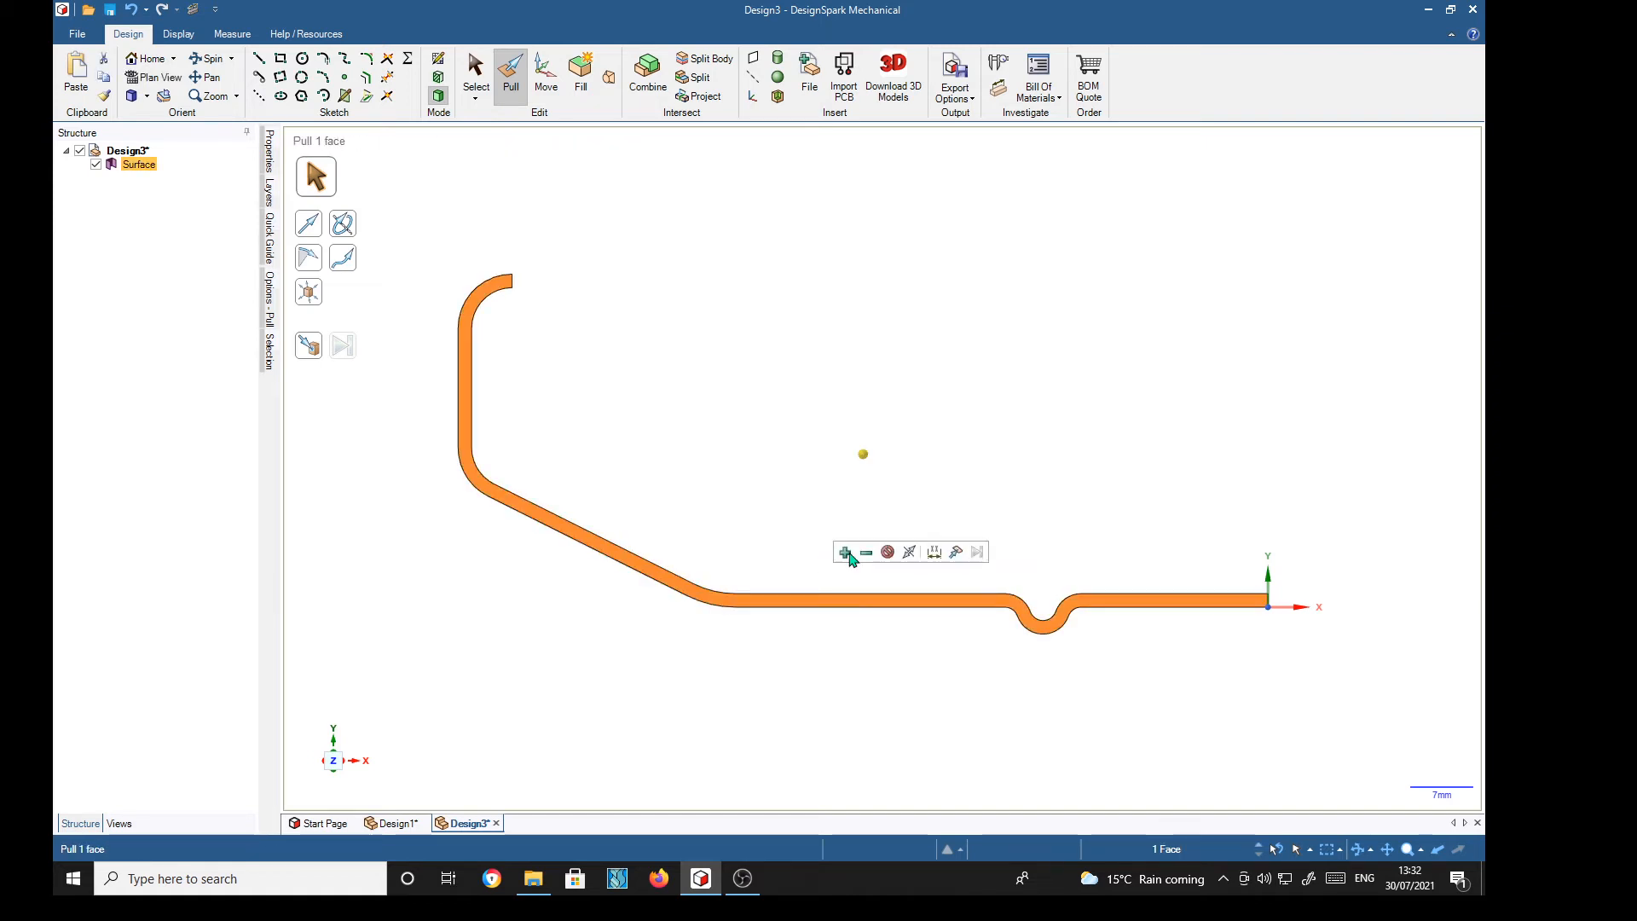
middle_drag(1023, 478, 889, 486)
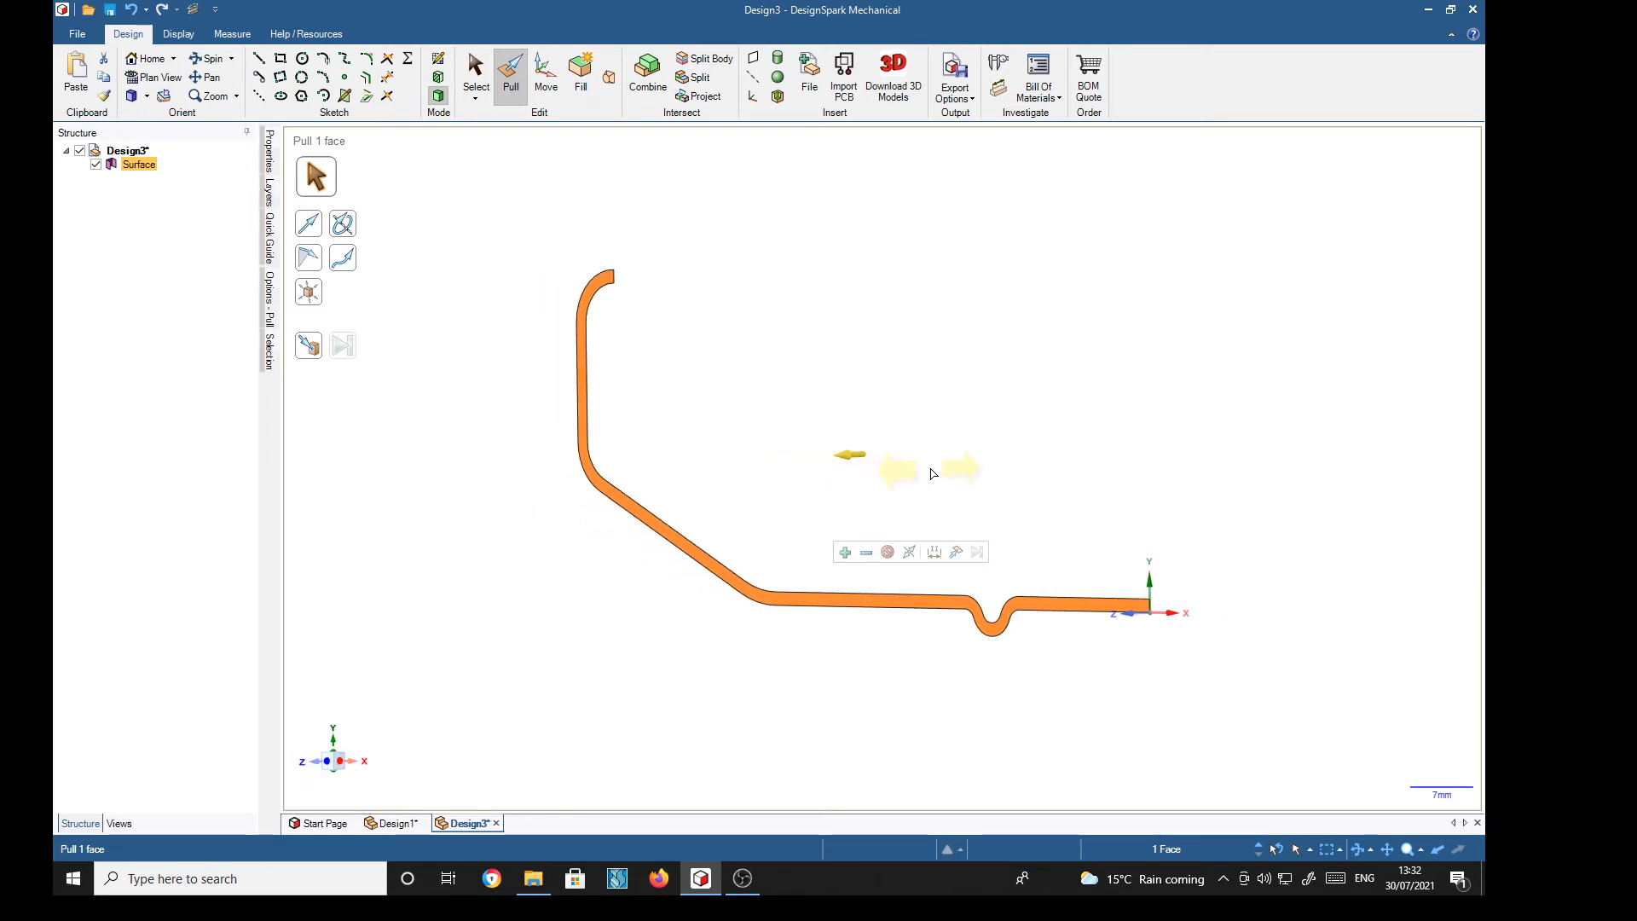
middle_drag(762, 512, 798, 545)
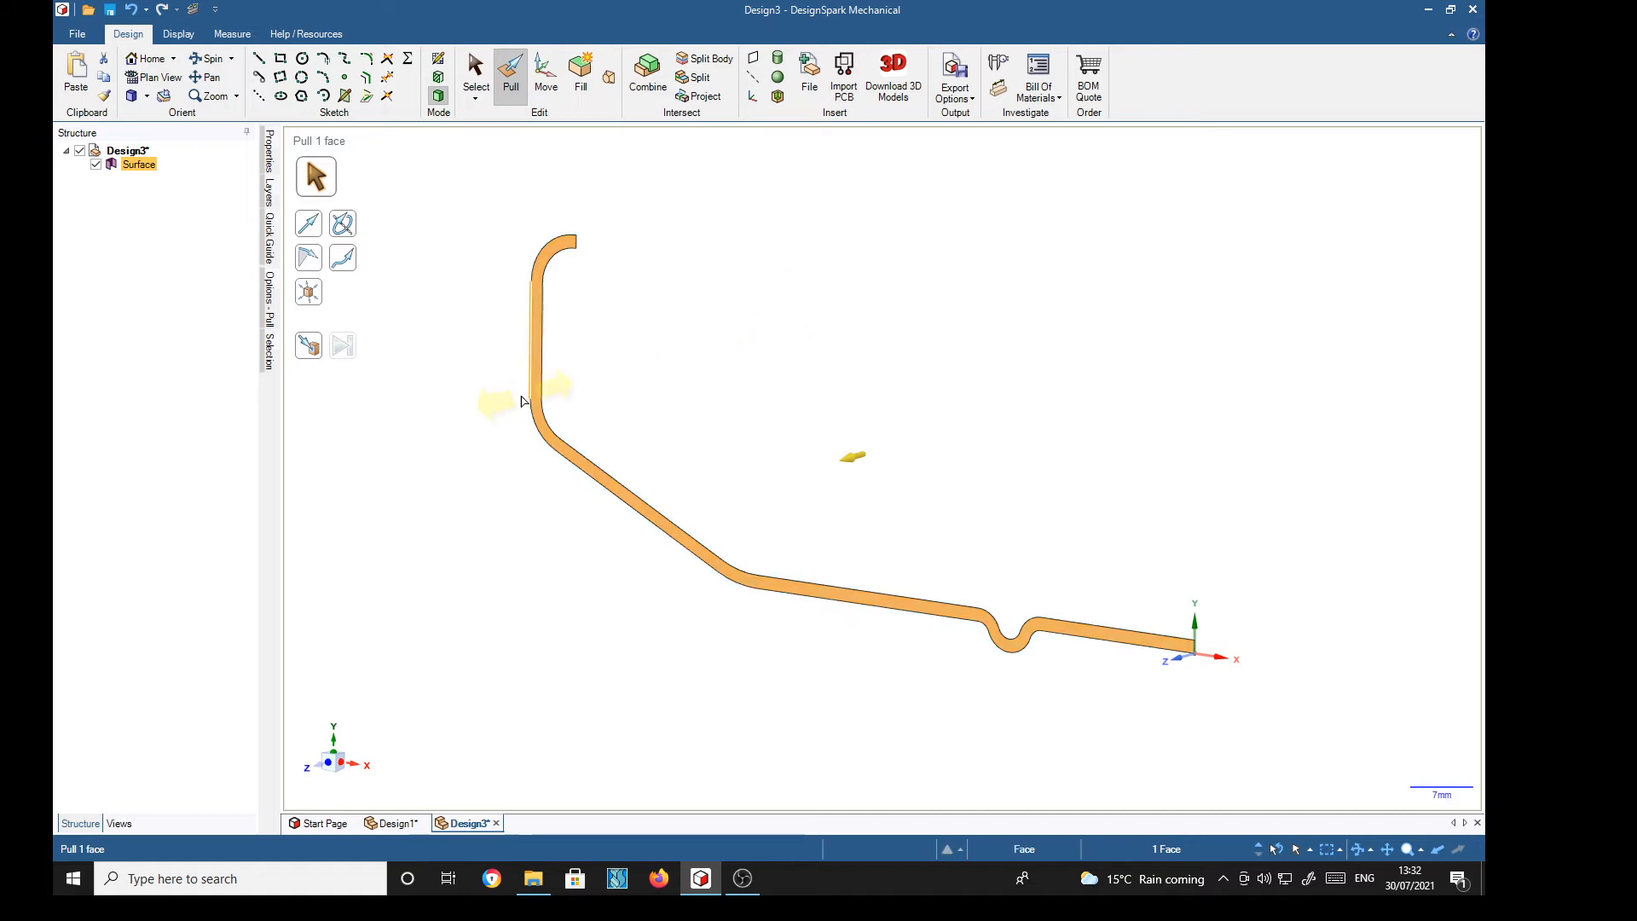
click(349, 229)
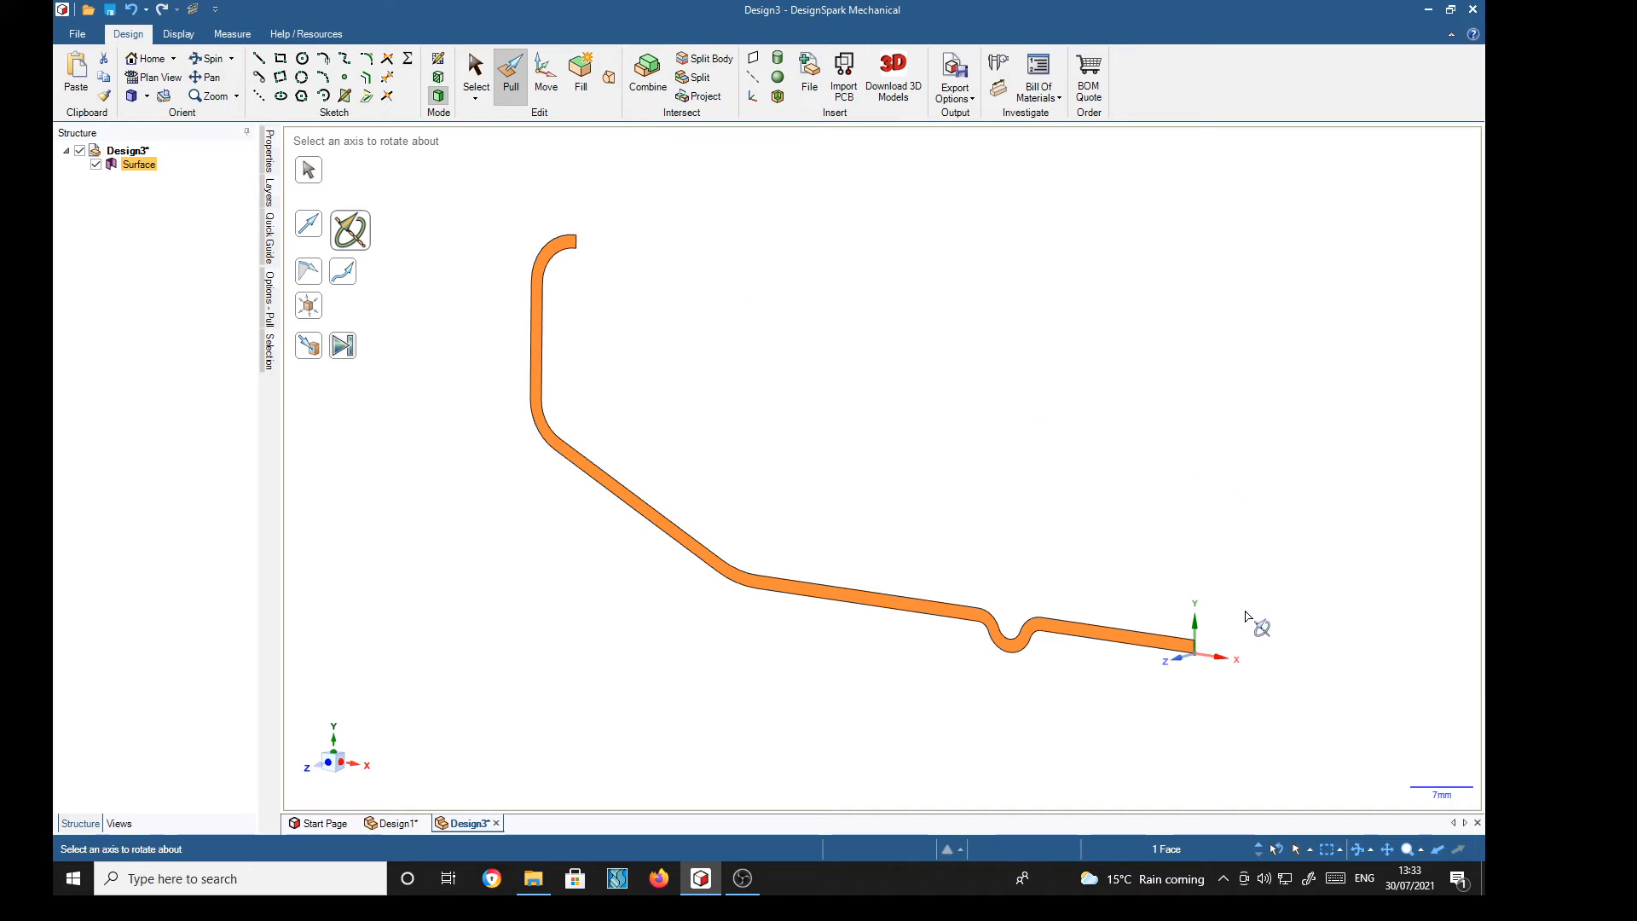
scroll(1235, 648, up, 5)
scroll(1236, 648, up, 3)
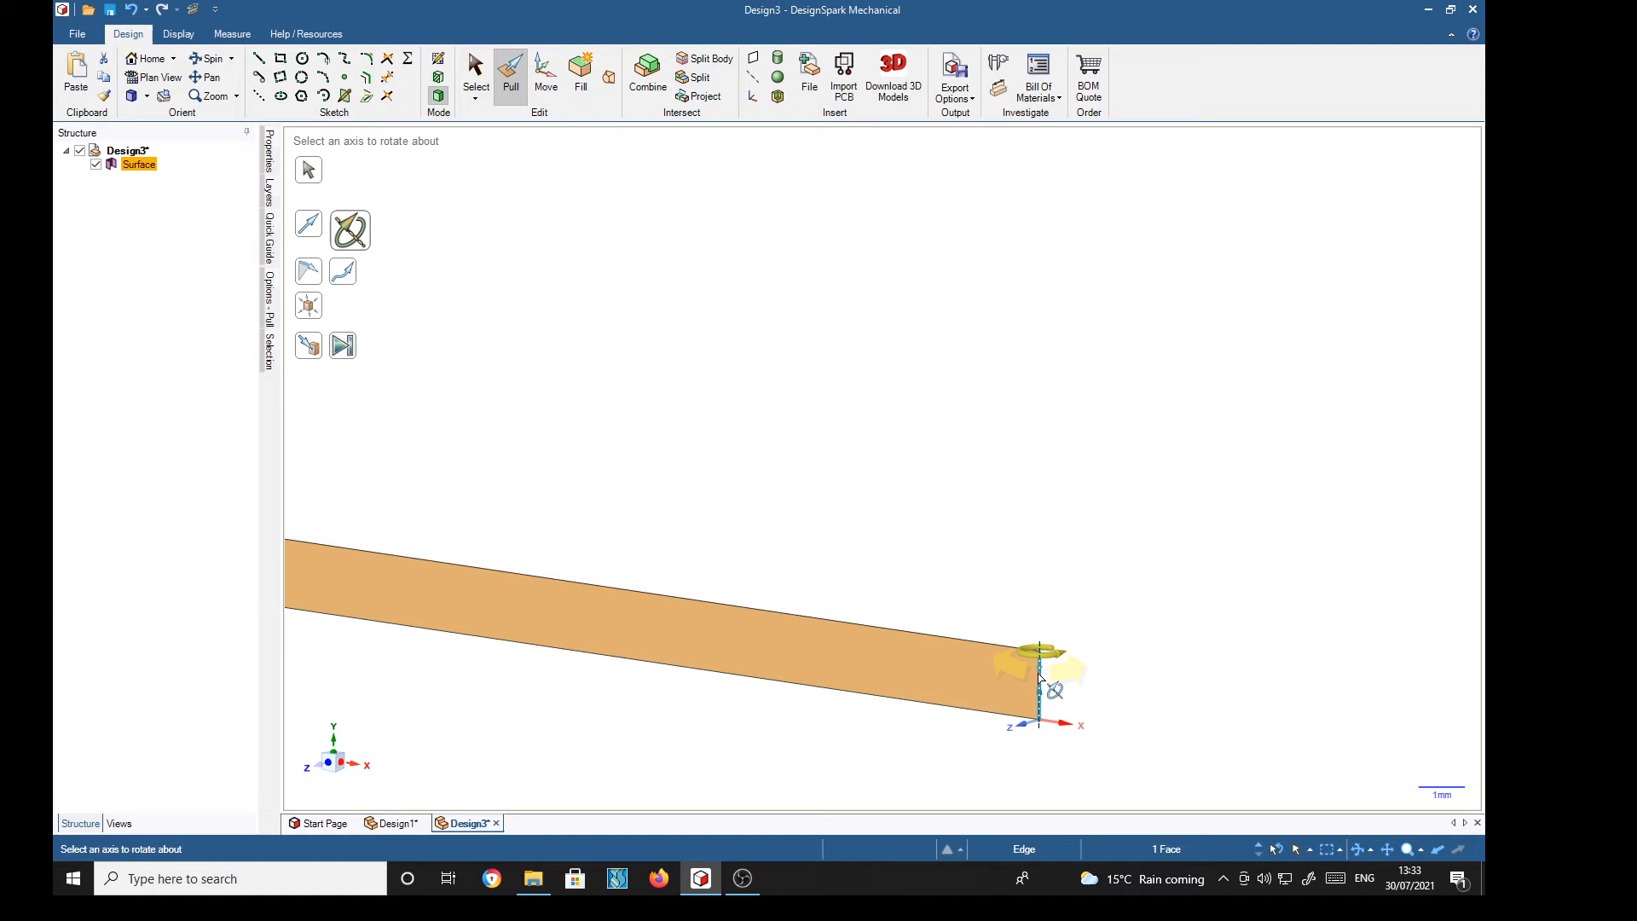
click(1039, 682)
drag(1164, 708, 1373, 630)
Revolve the profile surface a full 360 degrees about the chosen axis to form a solid dish.
scroll(863, 757, down, 5)
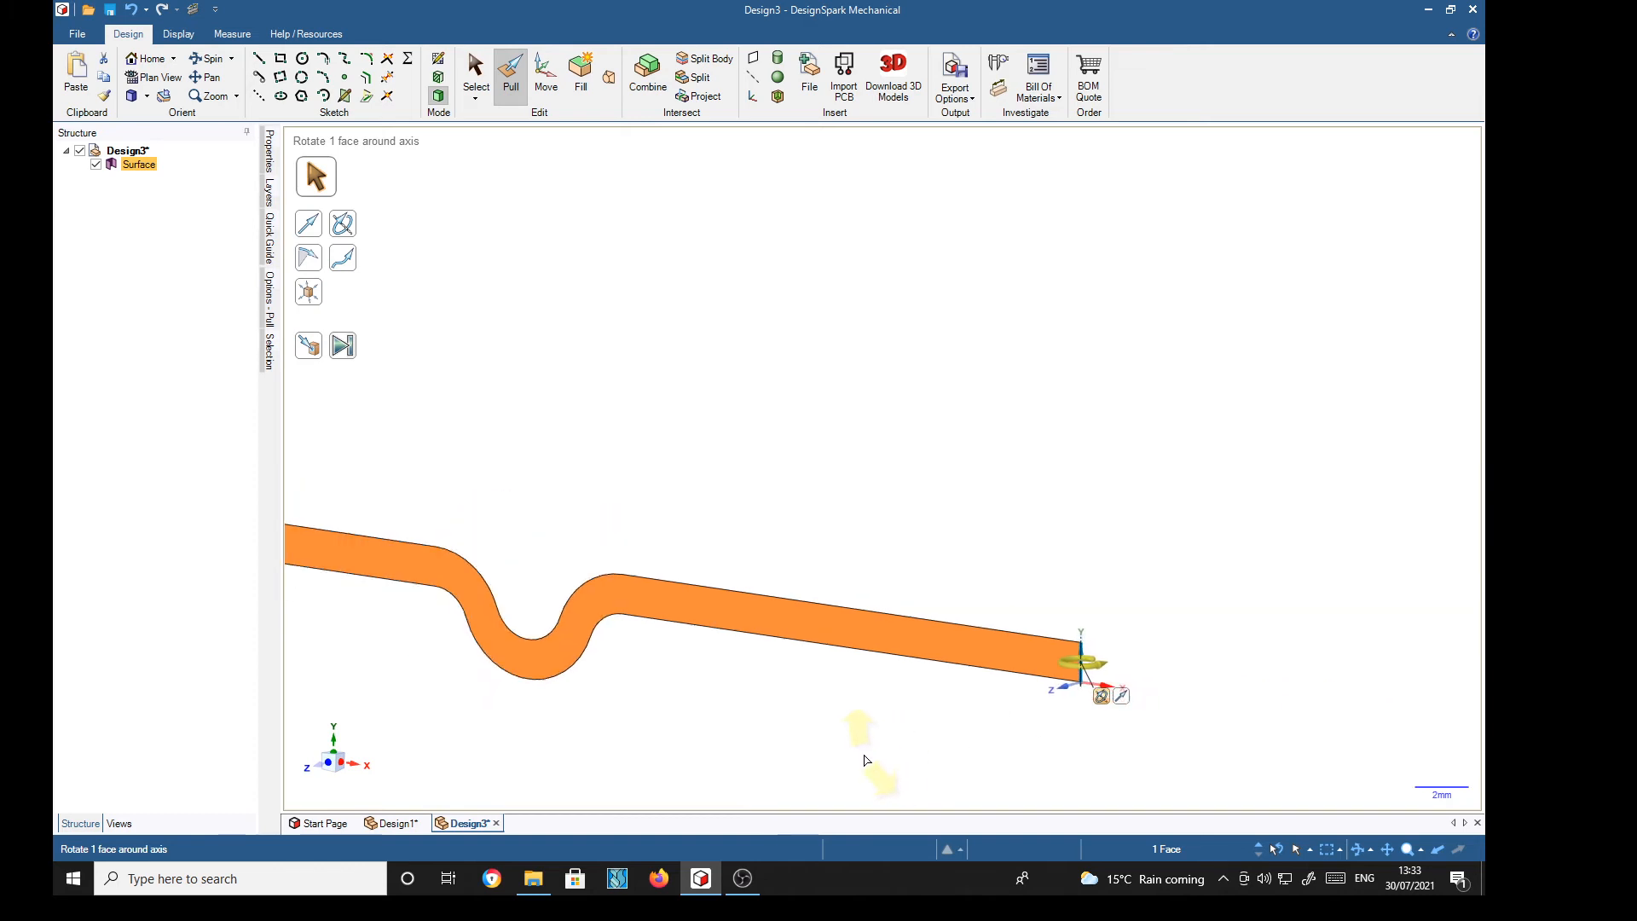
scroll(1075, 556, up, 1)
scroll(1076, 560, down, 2)
shift+middle_drag(950, 555, 1192, 463)
scroll(1207, 456, down, 3)
shift+middle_drag(881, 628, 801, 767)
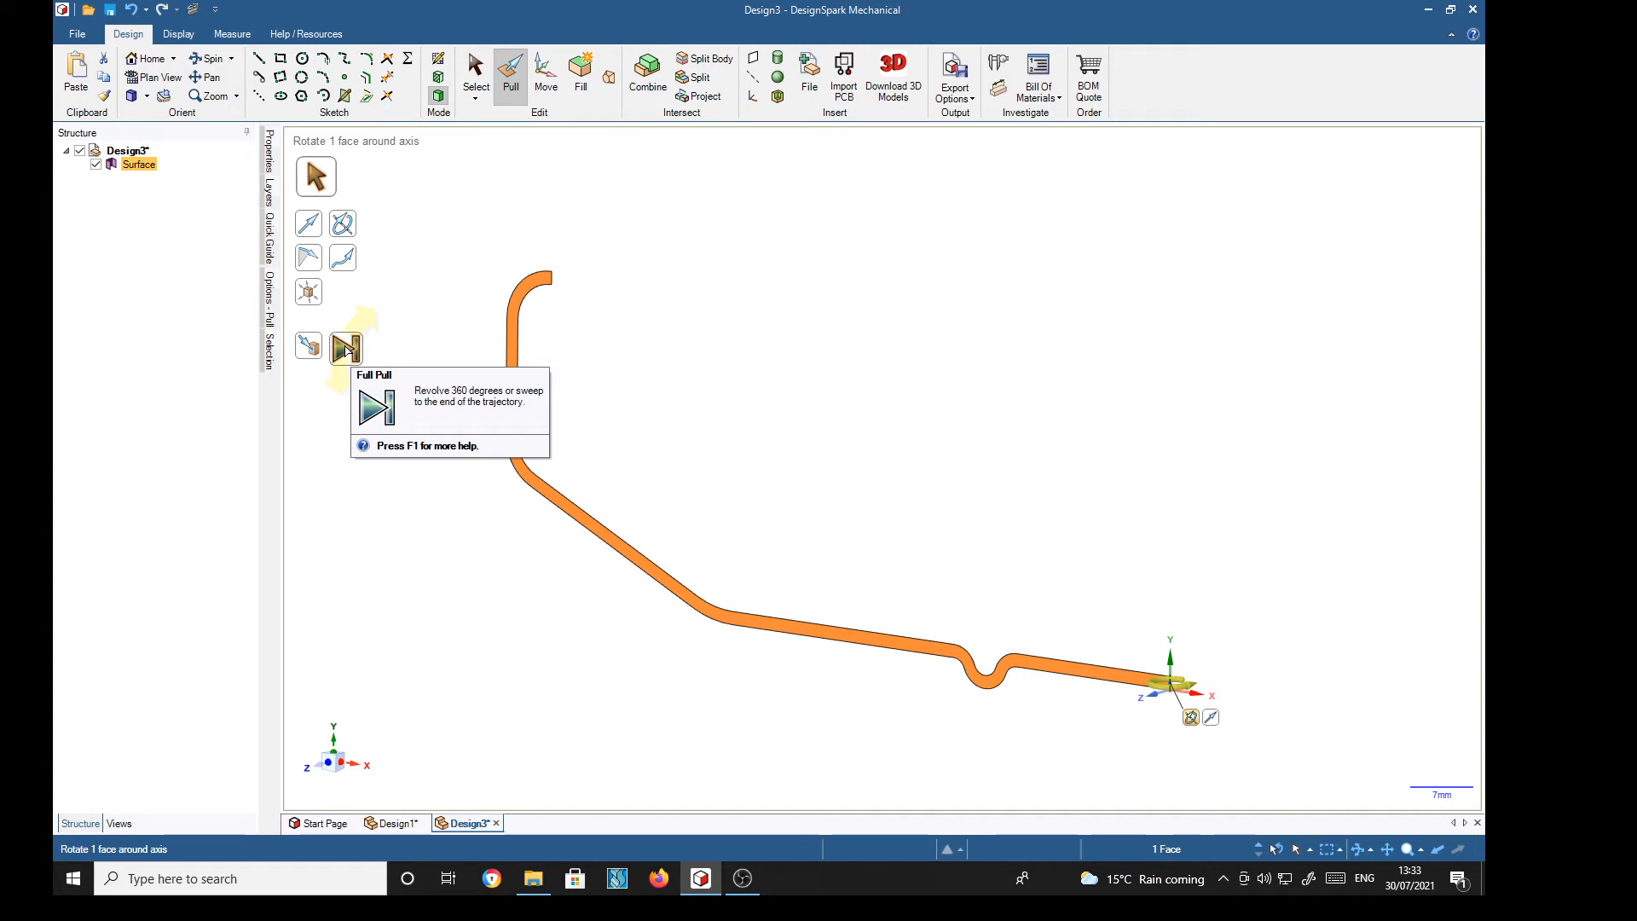
click(349, 350)
Examine the revolved dish from above, including its inner floor and its outer cylindrical side band.
scroll(1162, 632, down, 6)
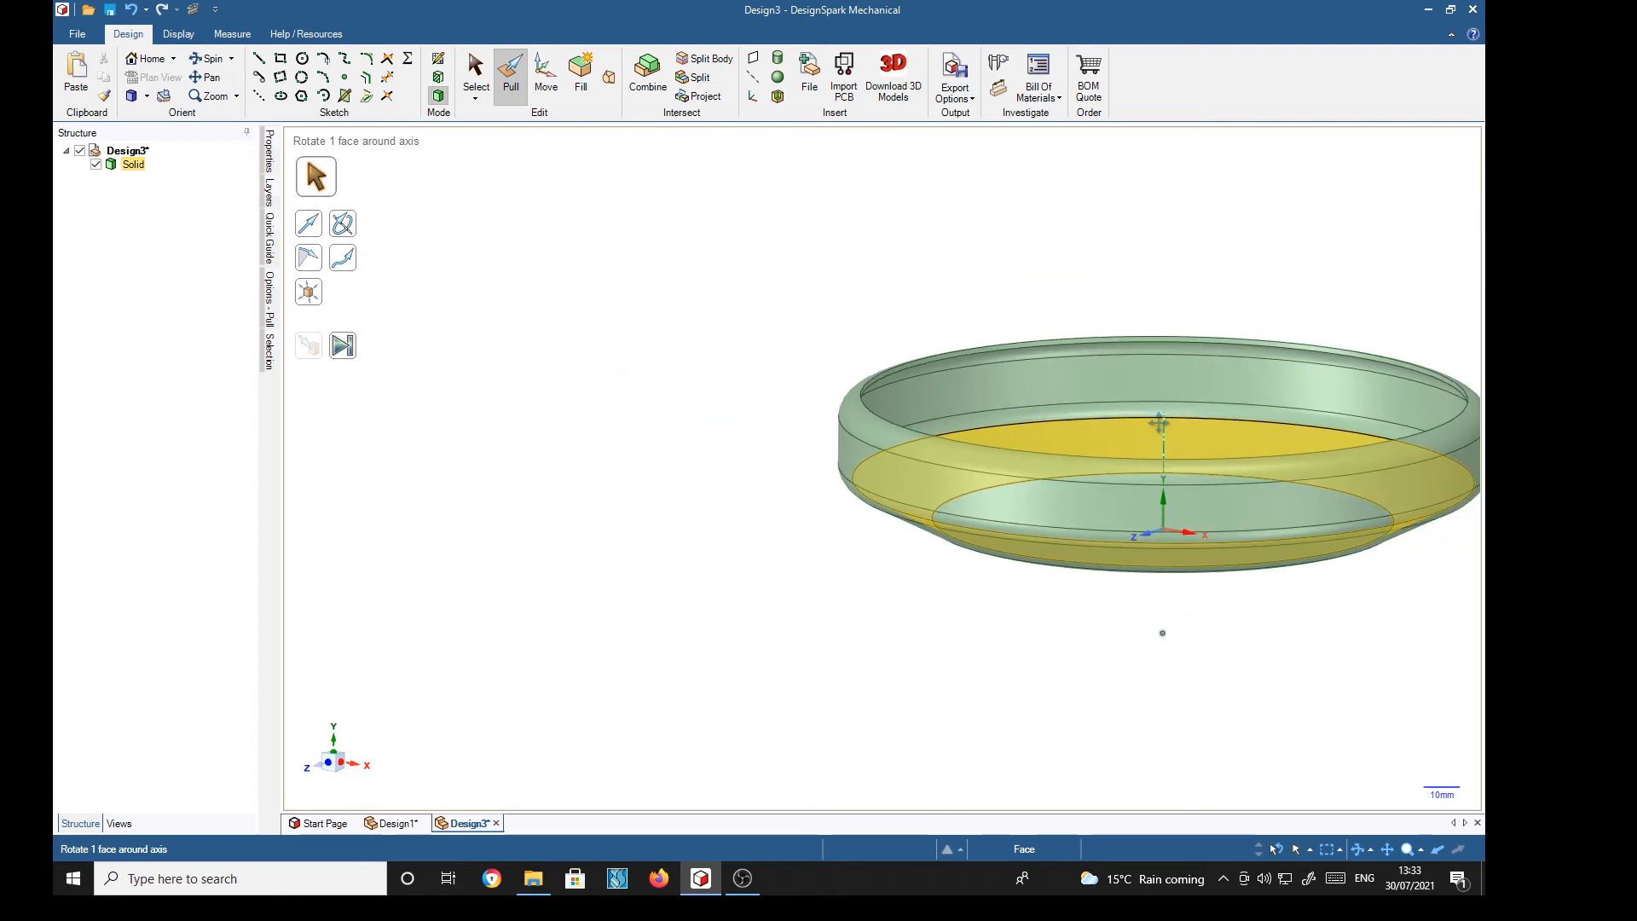
shift+middle_drag(1158, 422, 845, 451)
click(976, 176)
mouse_move(976, 177)
middle_down()
mouse_move(983, 274)
mouse_move(961, 179)
mouse_move(972, 201)
middle_up()
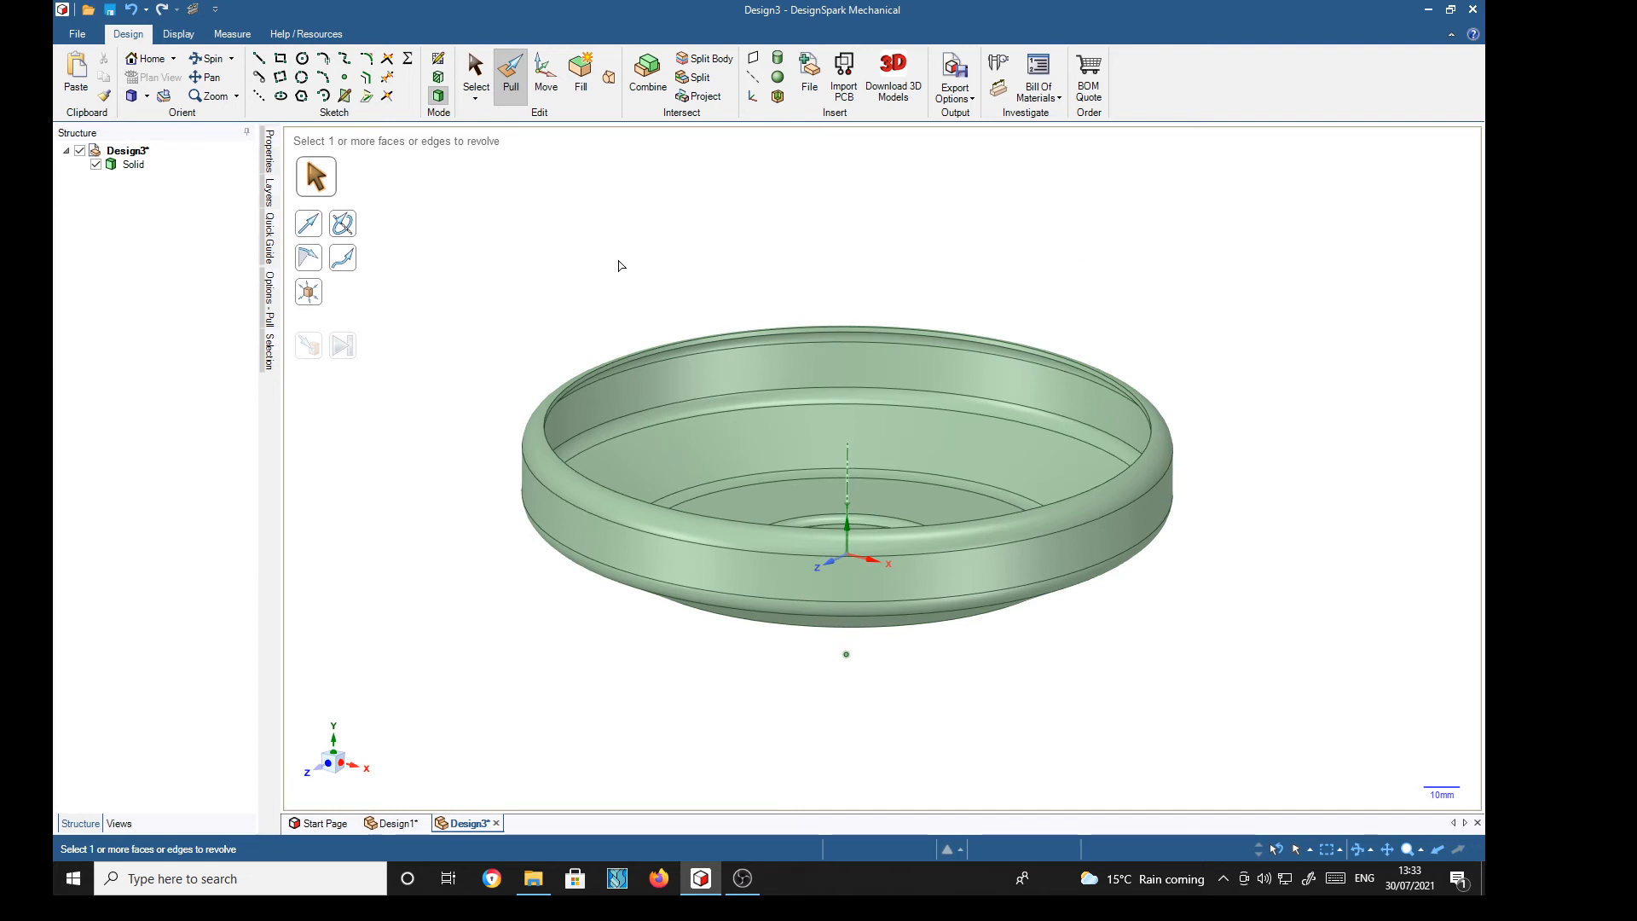
middle_drag(950, 216, 1136, 233)
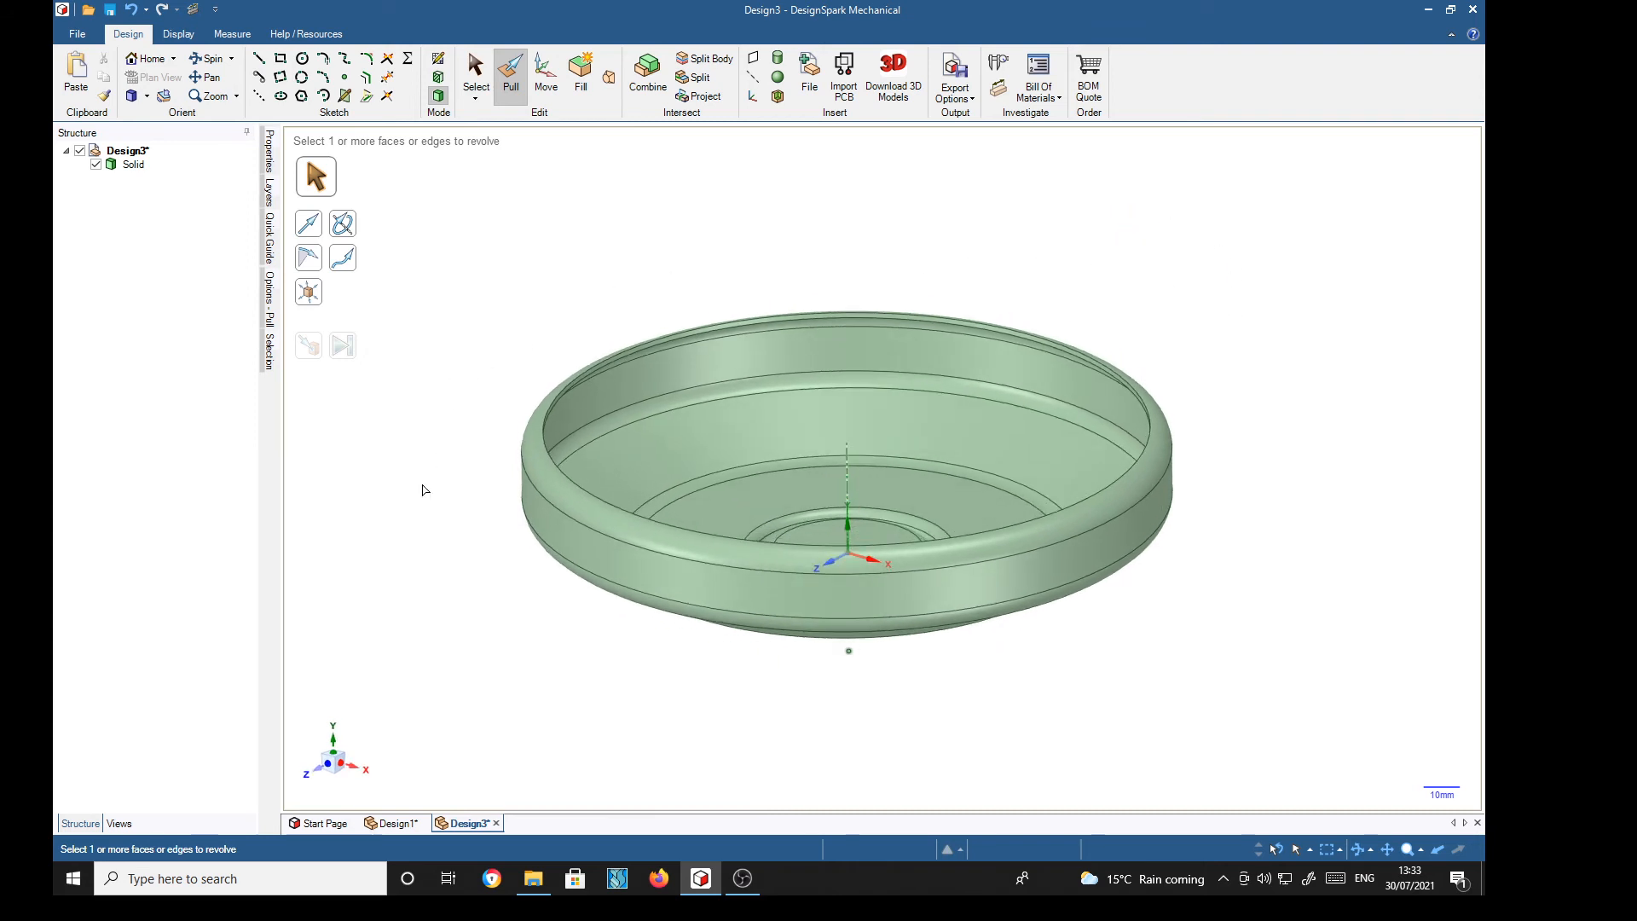
click(934, 613)
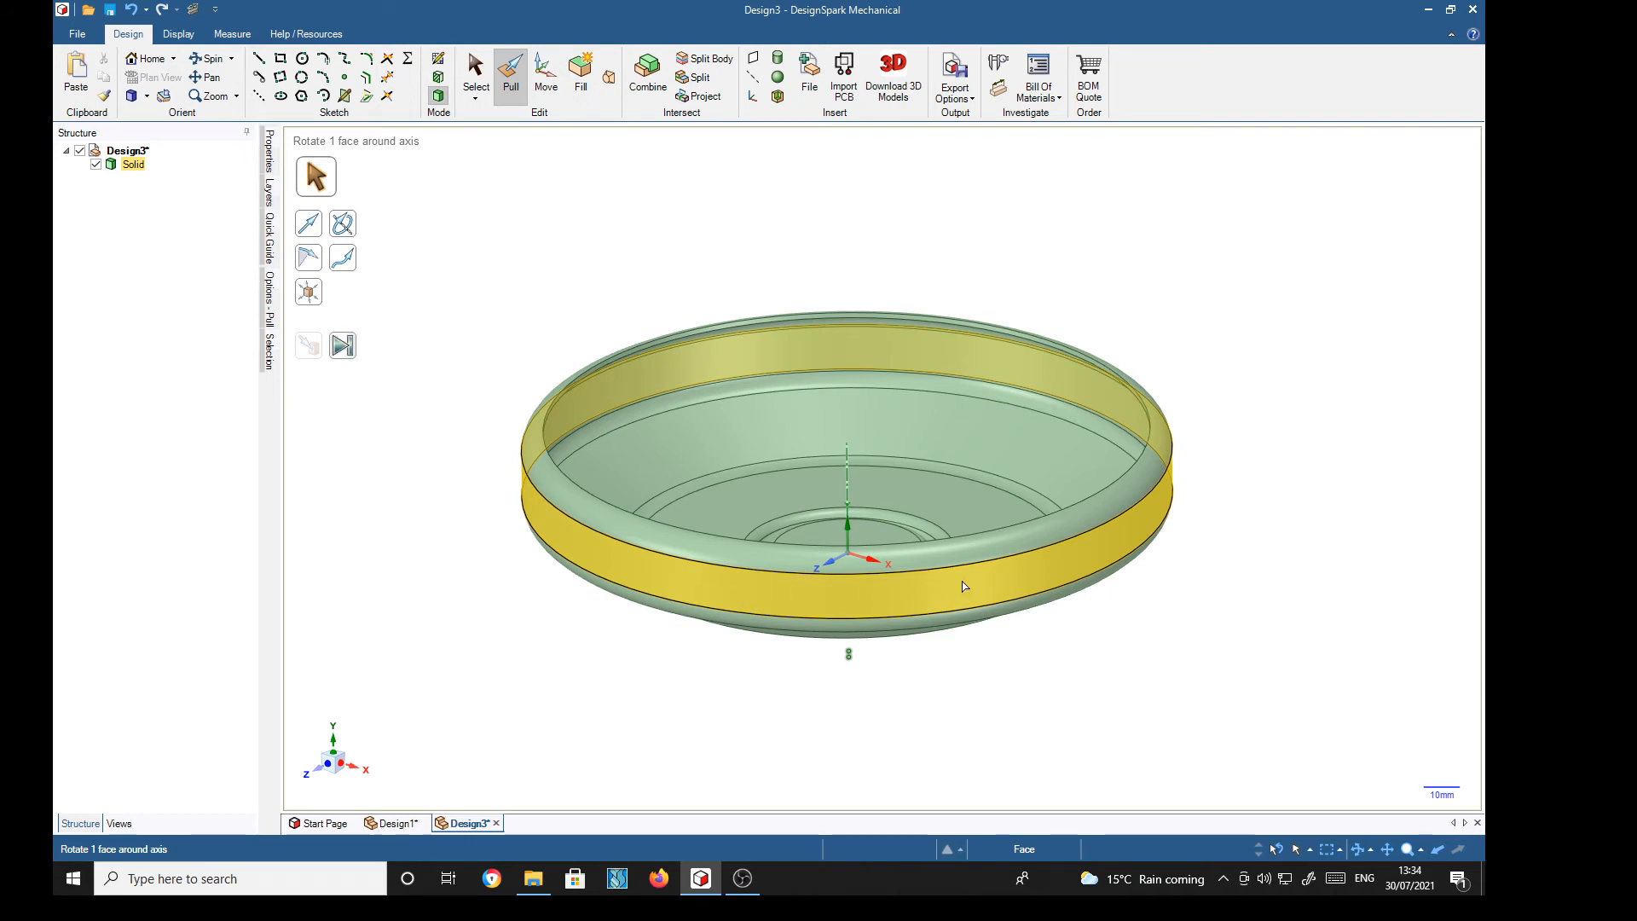
click(586, 578)
click(586, 577)
click(1266, 367)
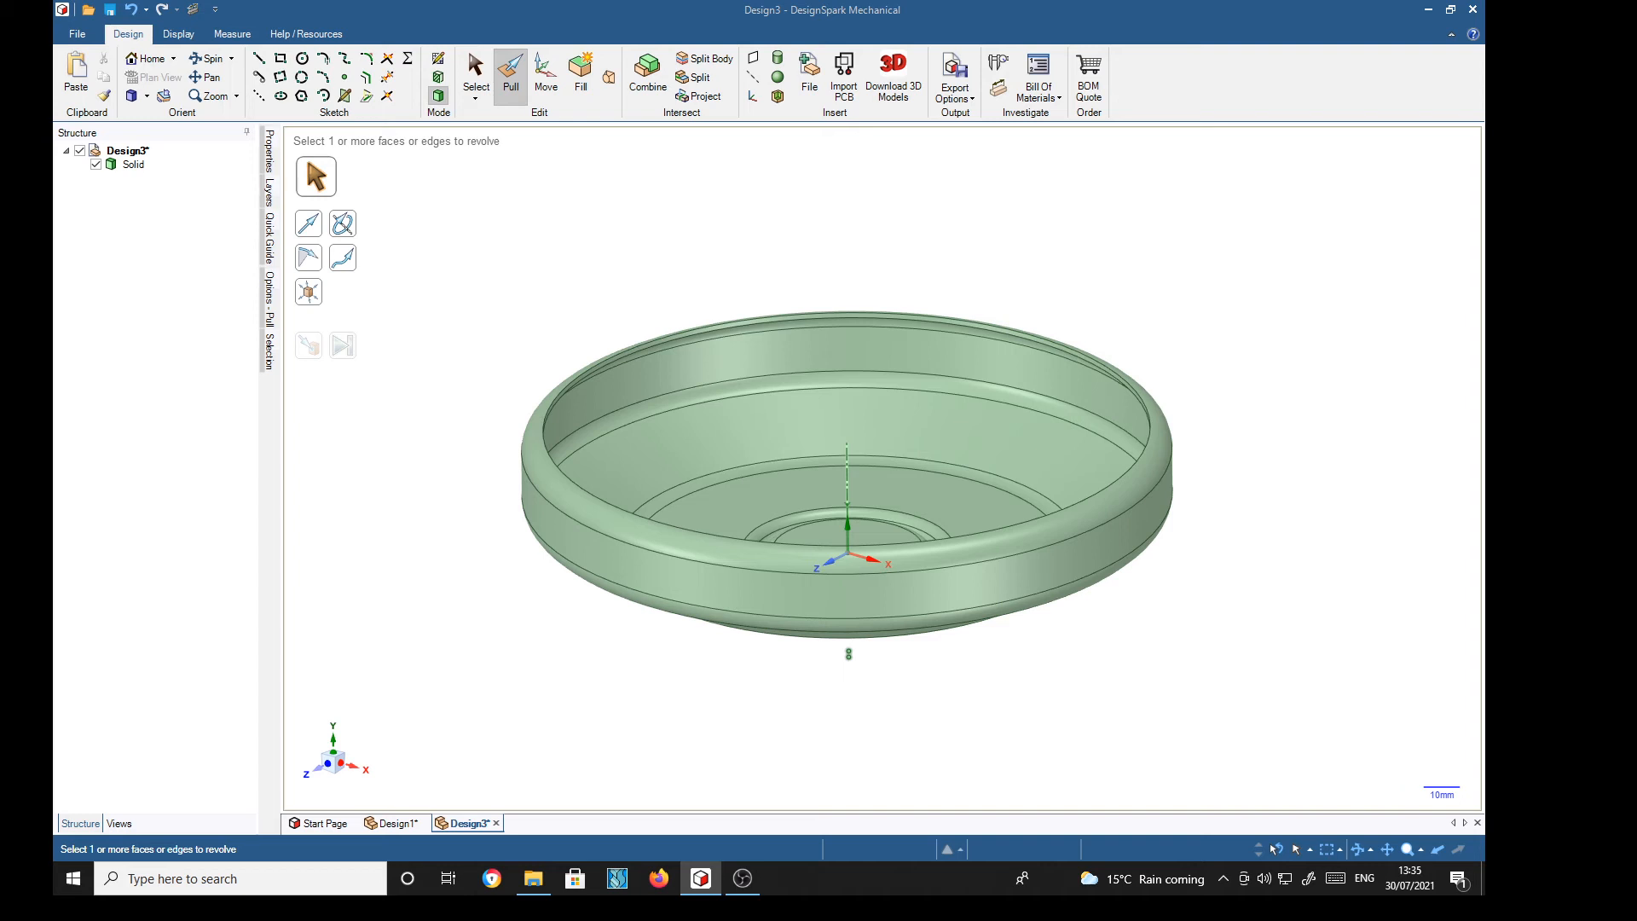
Start inserting an image and browse the Bumpmaps & Light Gobos folder for a suitable texture.
drag(1636, 47, 1189, 69)
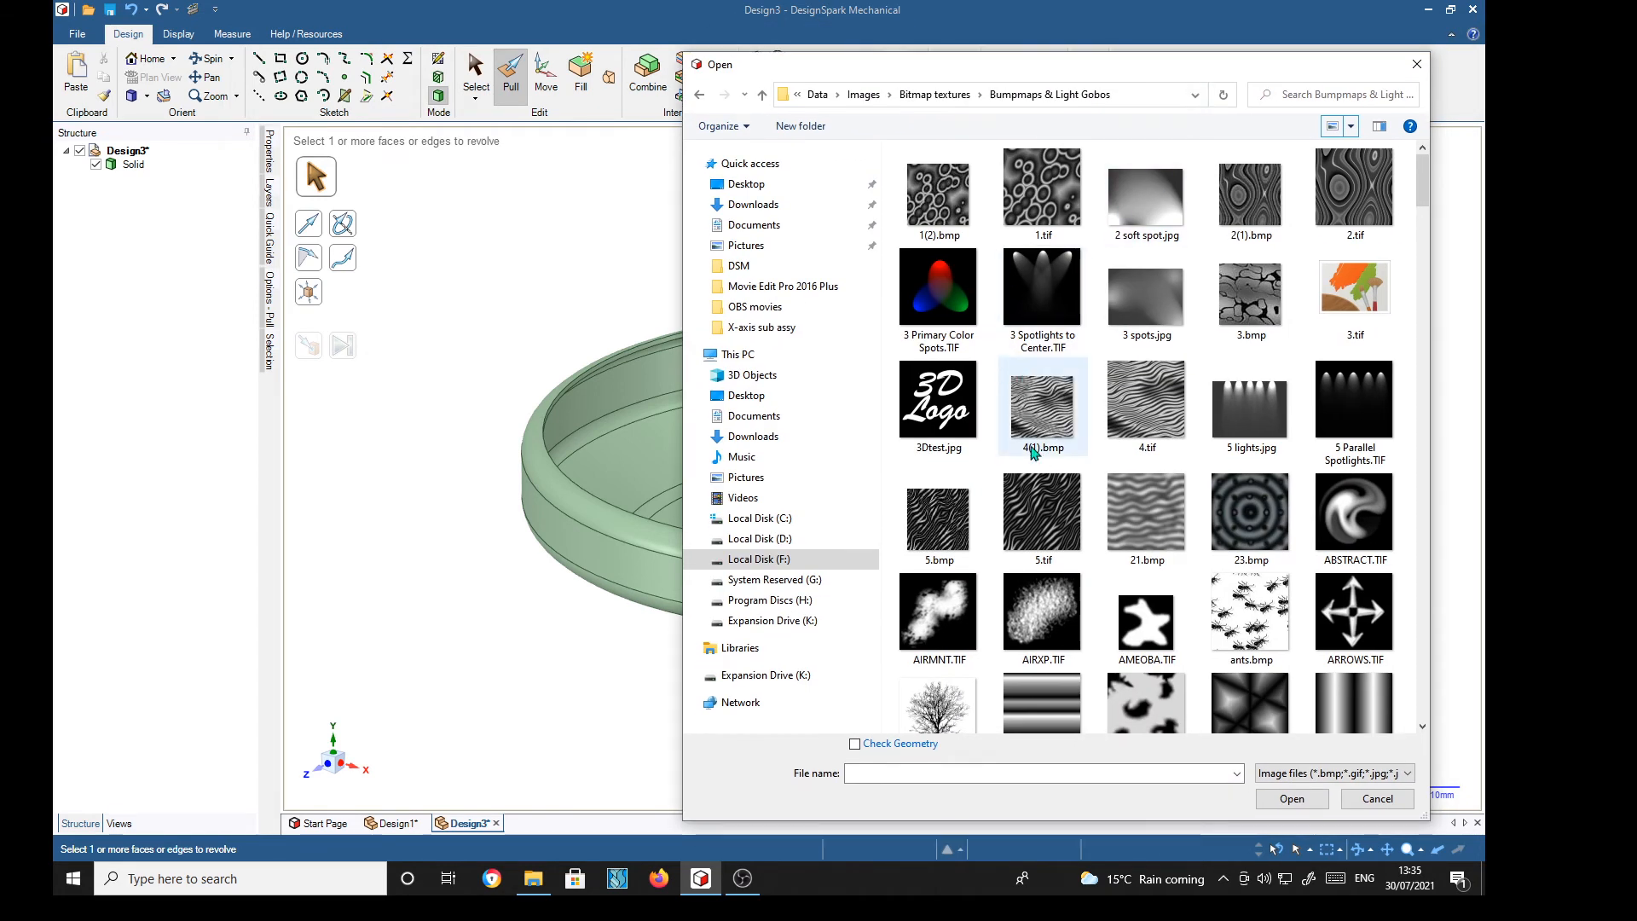
scroll(1430, 511, down, 5)
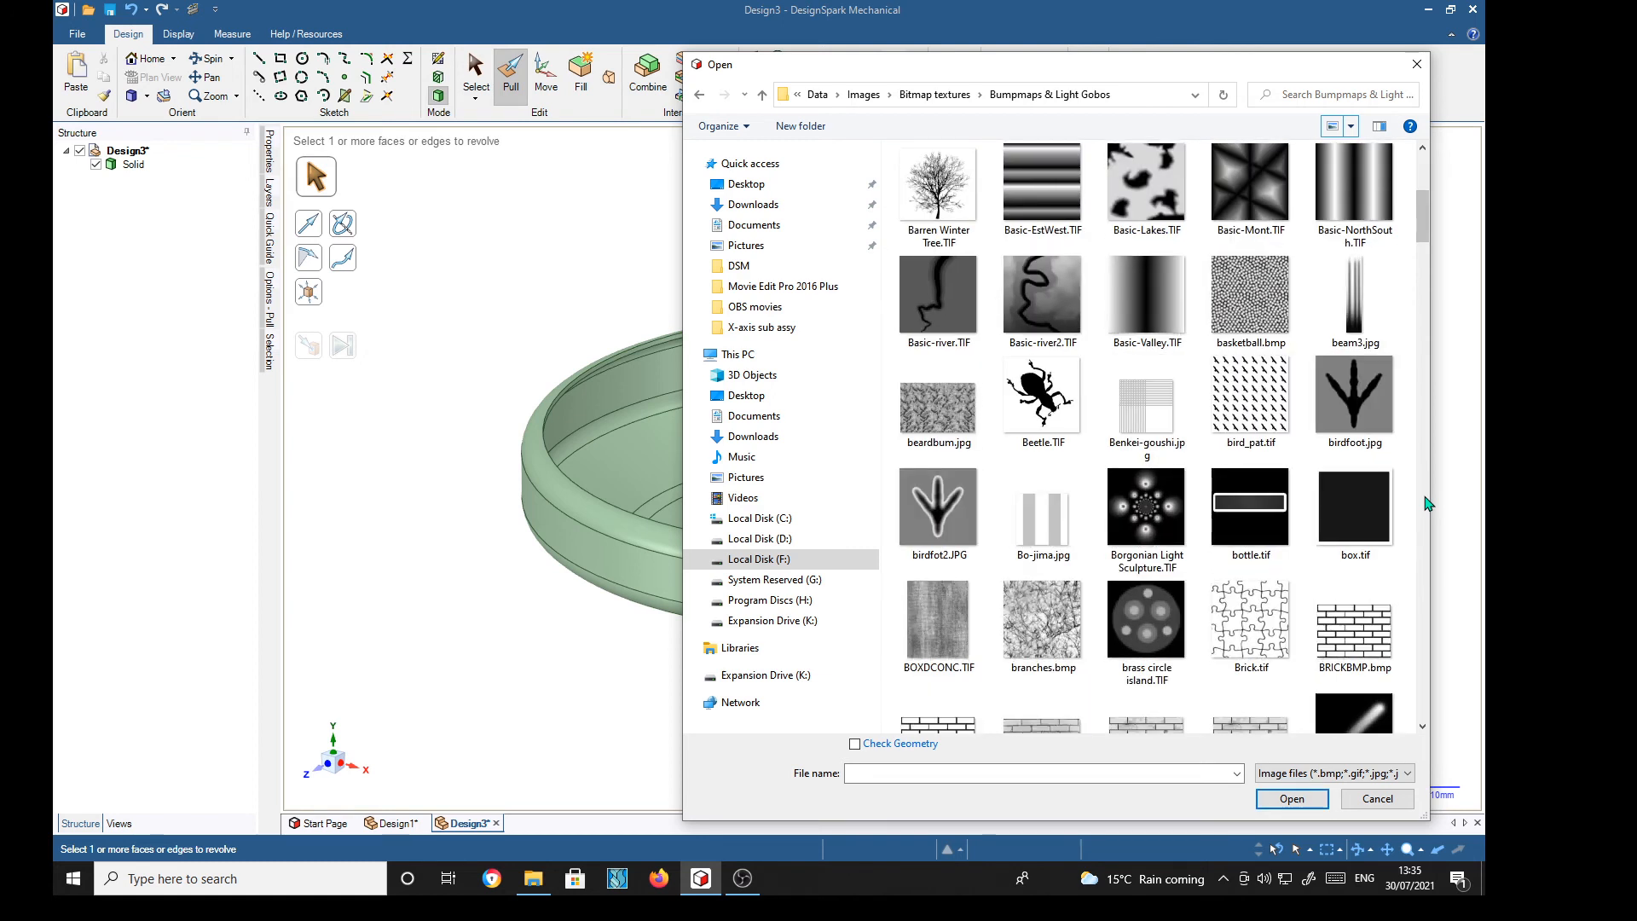
scroll(1430, 503, down, 5)
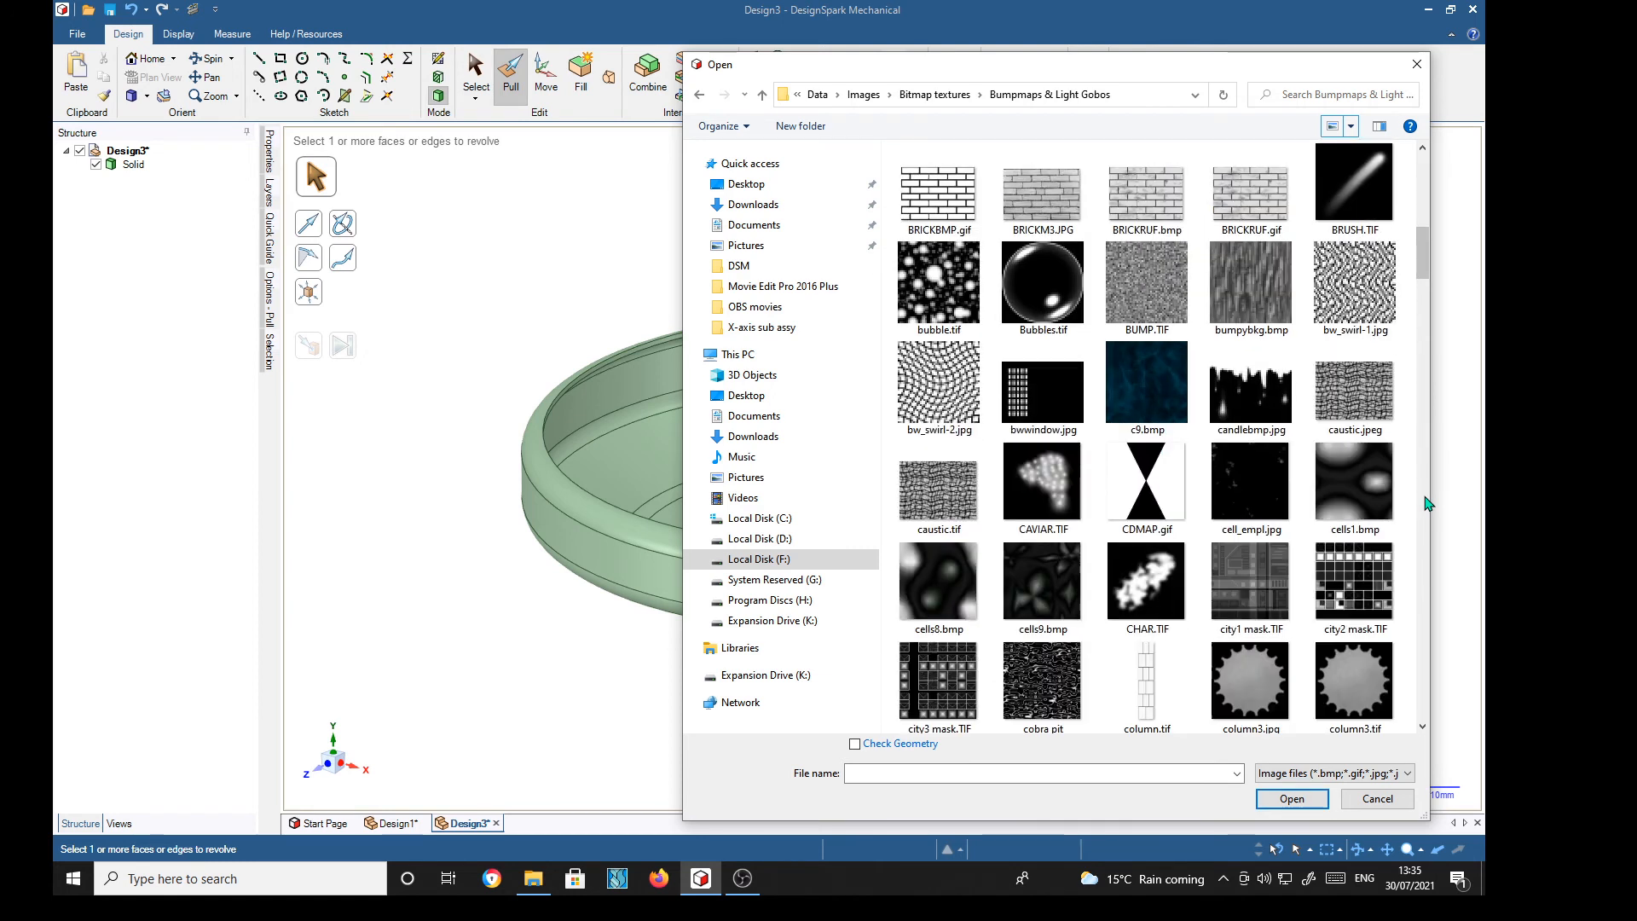
scroll(1430, 503, down, 5)
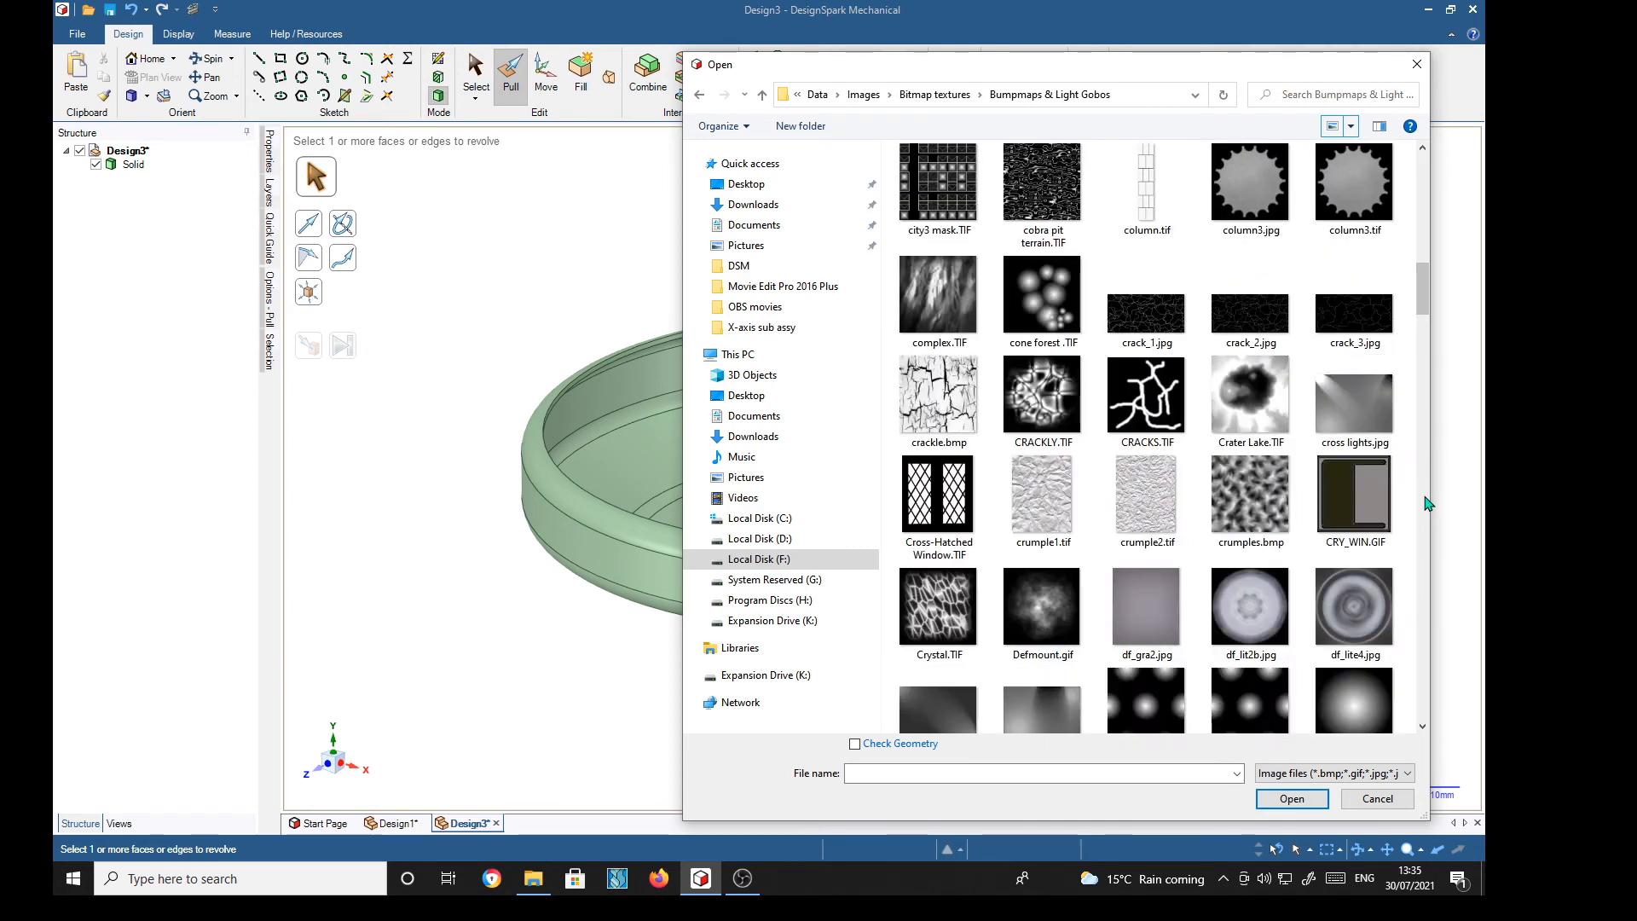
scroll(1430, 503, down, 5)
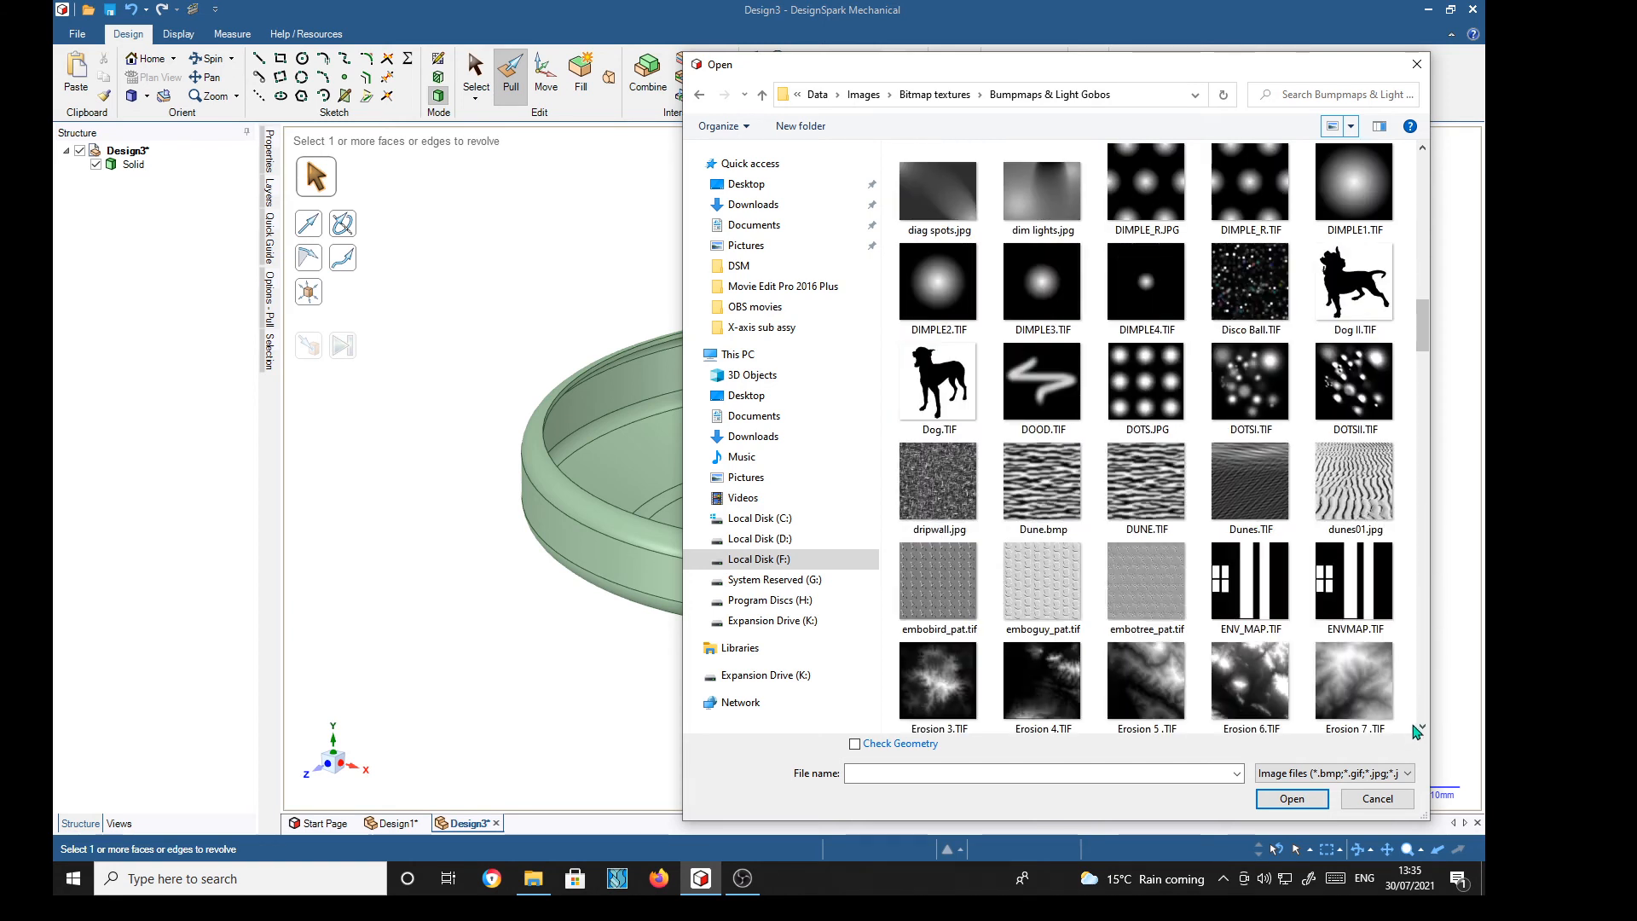
scroll(1421, 713, down, 5)
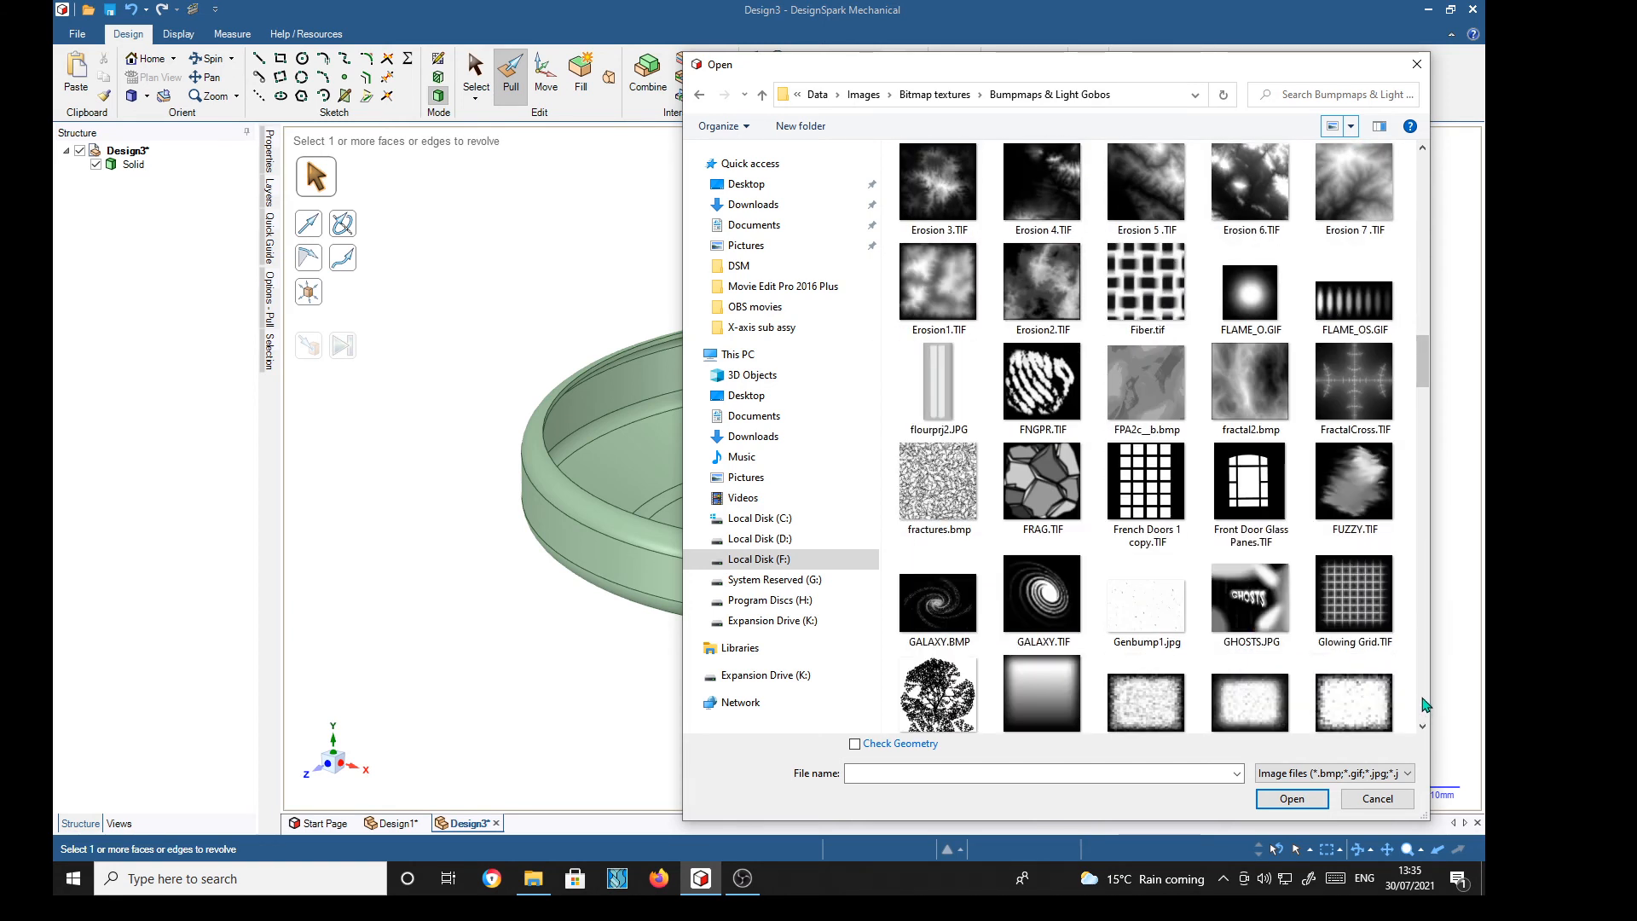
scroll(1422, 703, down, 5)
scroll(1422, 704, down, 5)
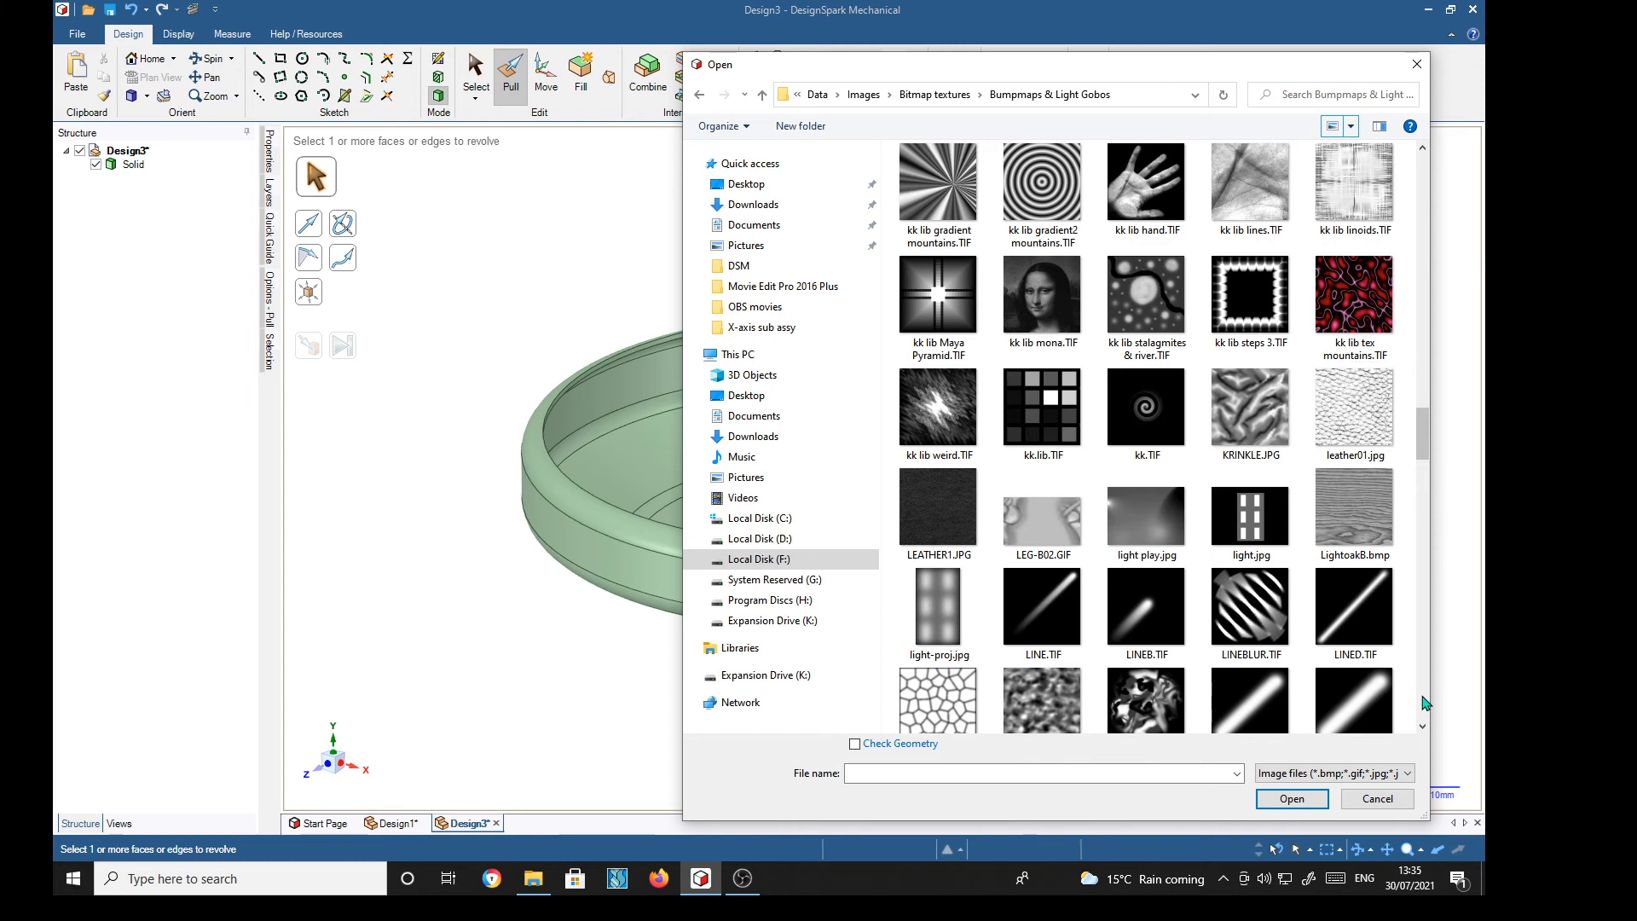
scroll(1422, 704, down, 5)
scroll(1422, 704, down, 5)
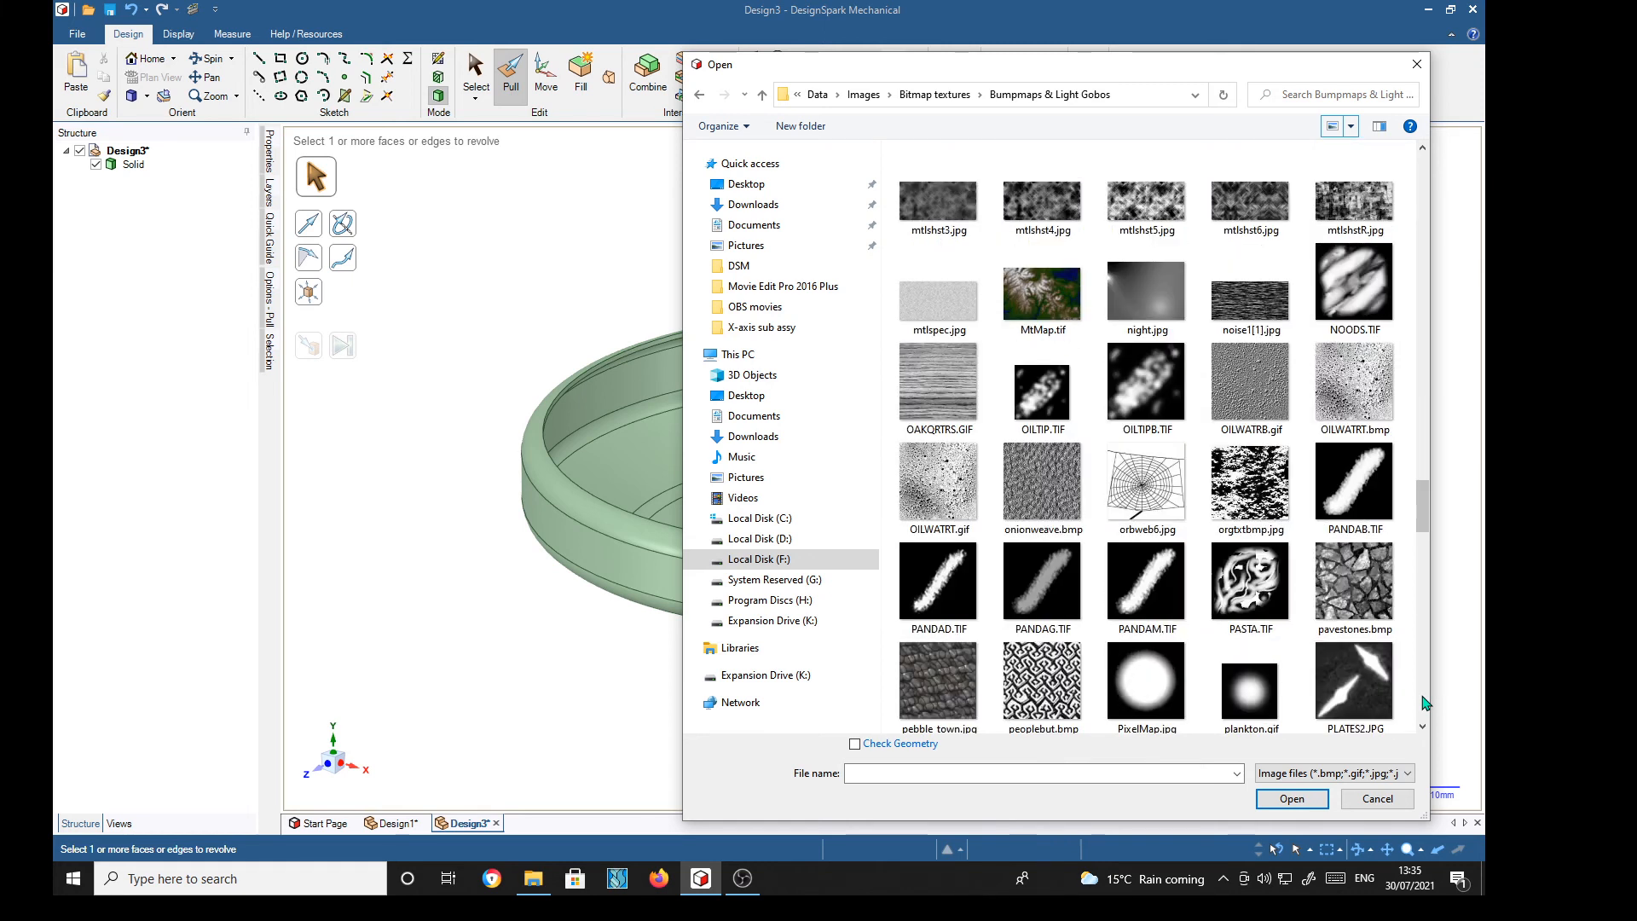
scroll(1422, 704, down, 5)
scroll(1422, 704, down, 5)
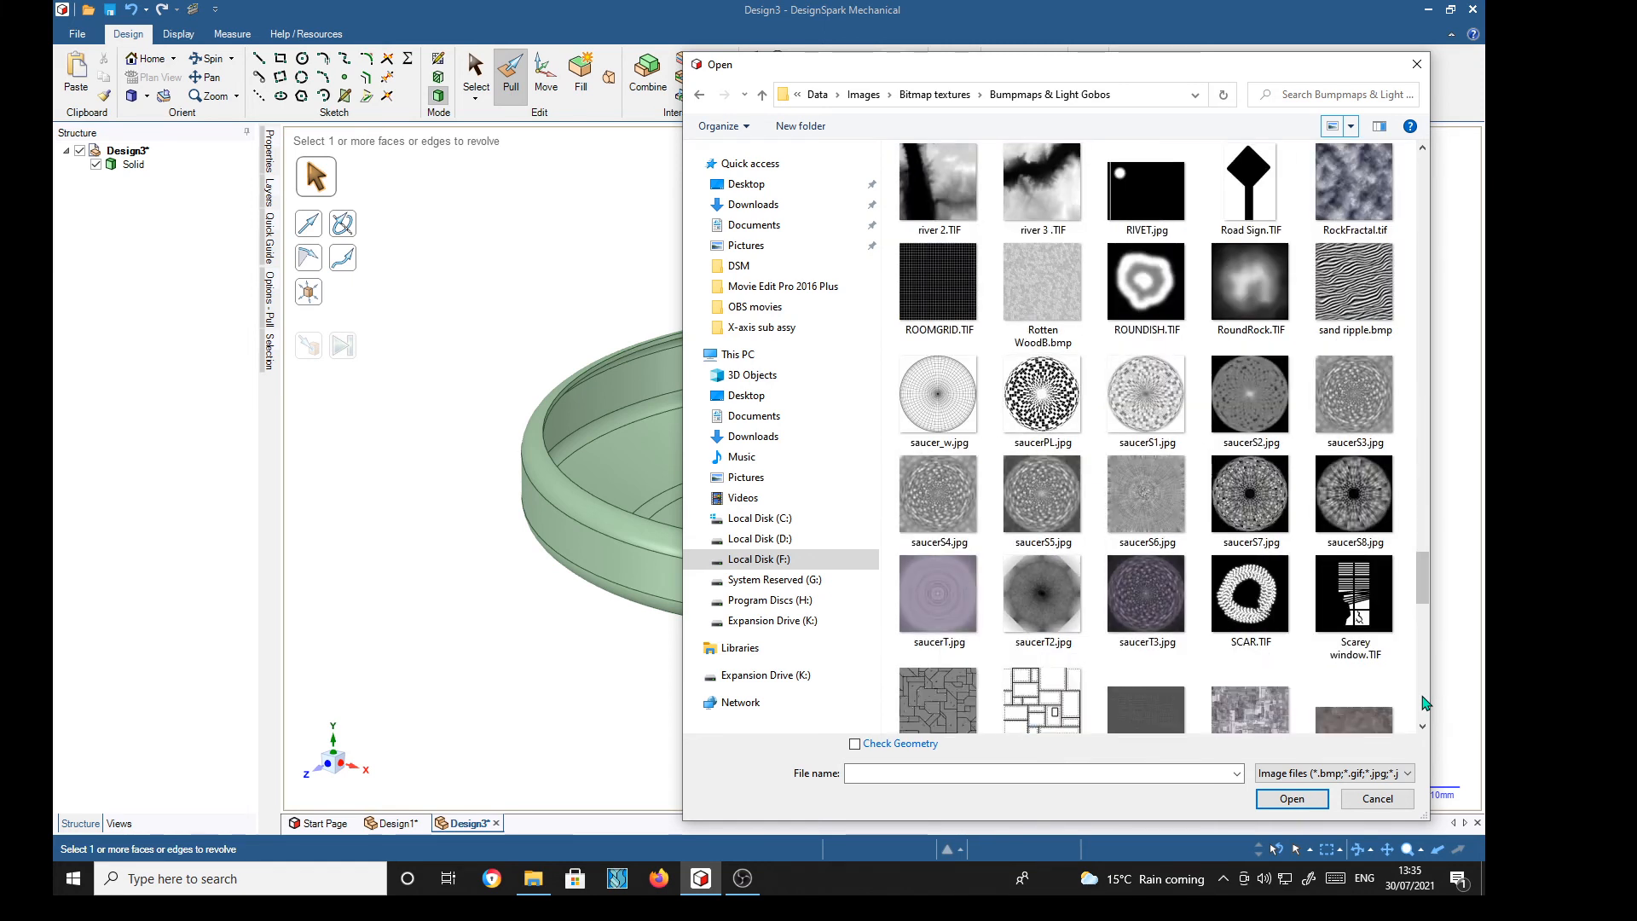
scroll(1421, 704, down, 5)
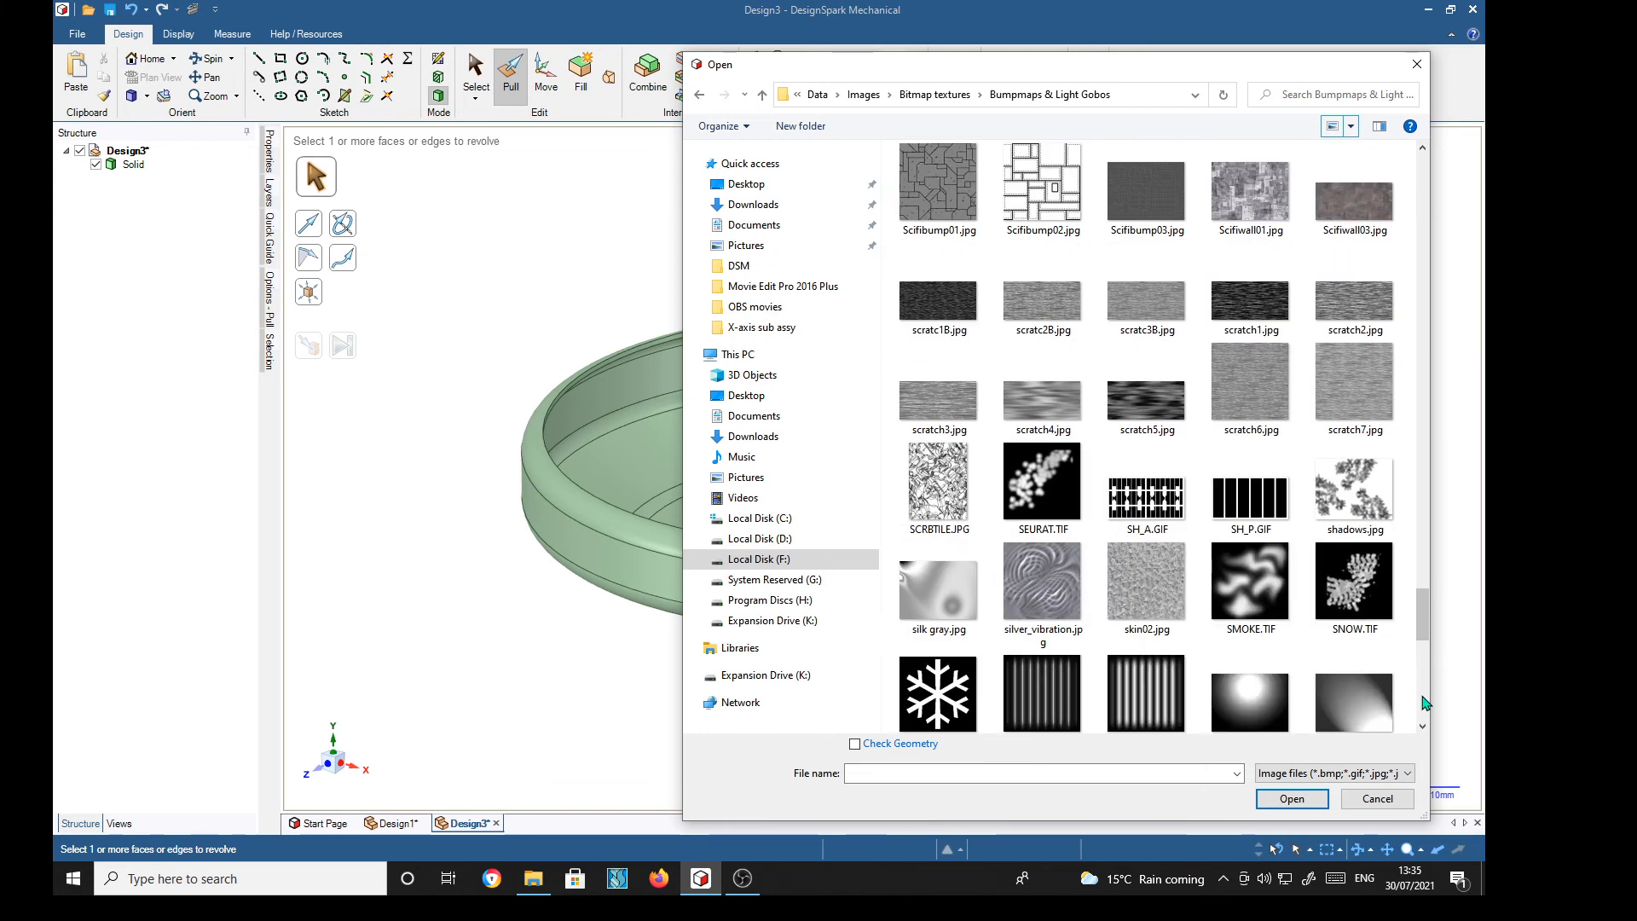
scroll(1422, 704, down, 5)
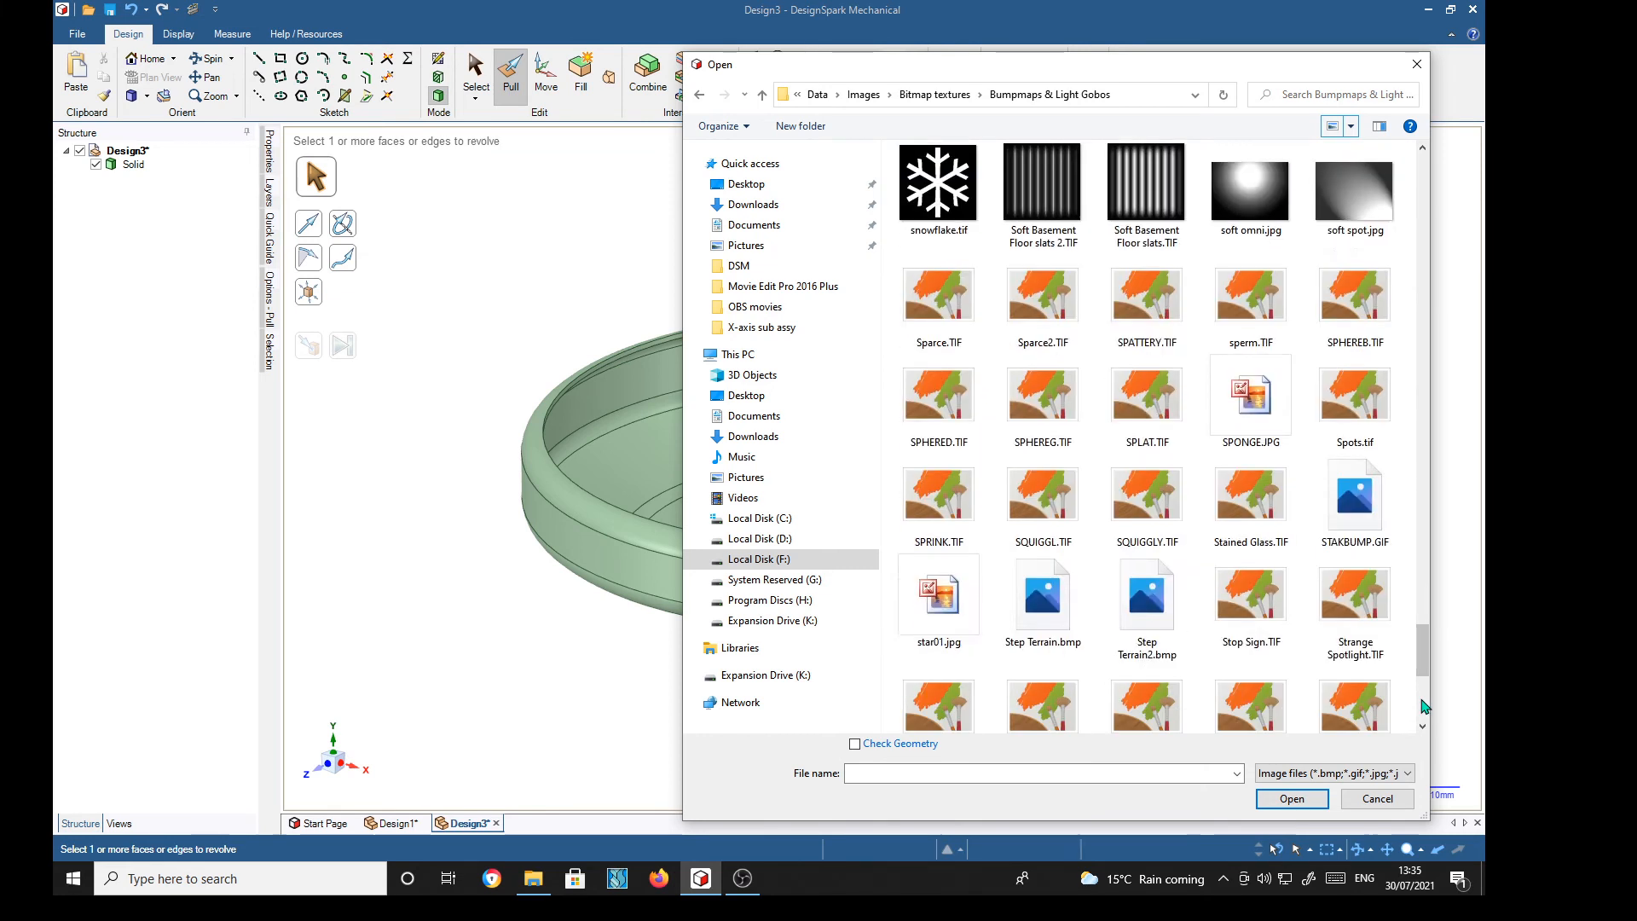
scroll(1421, 703, down, 5)
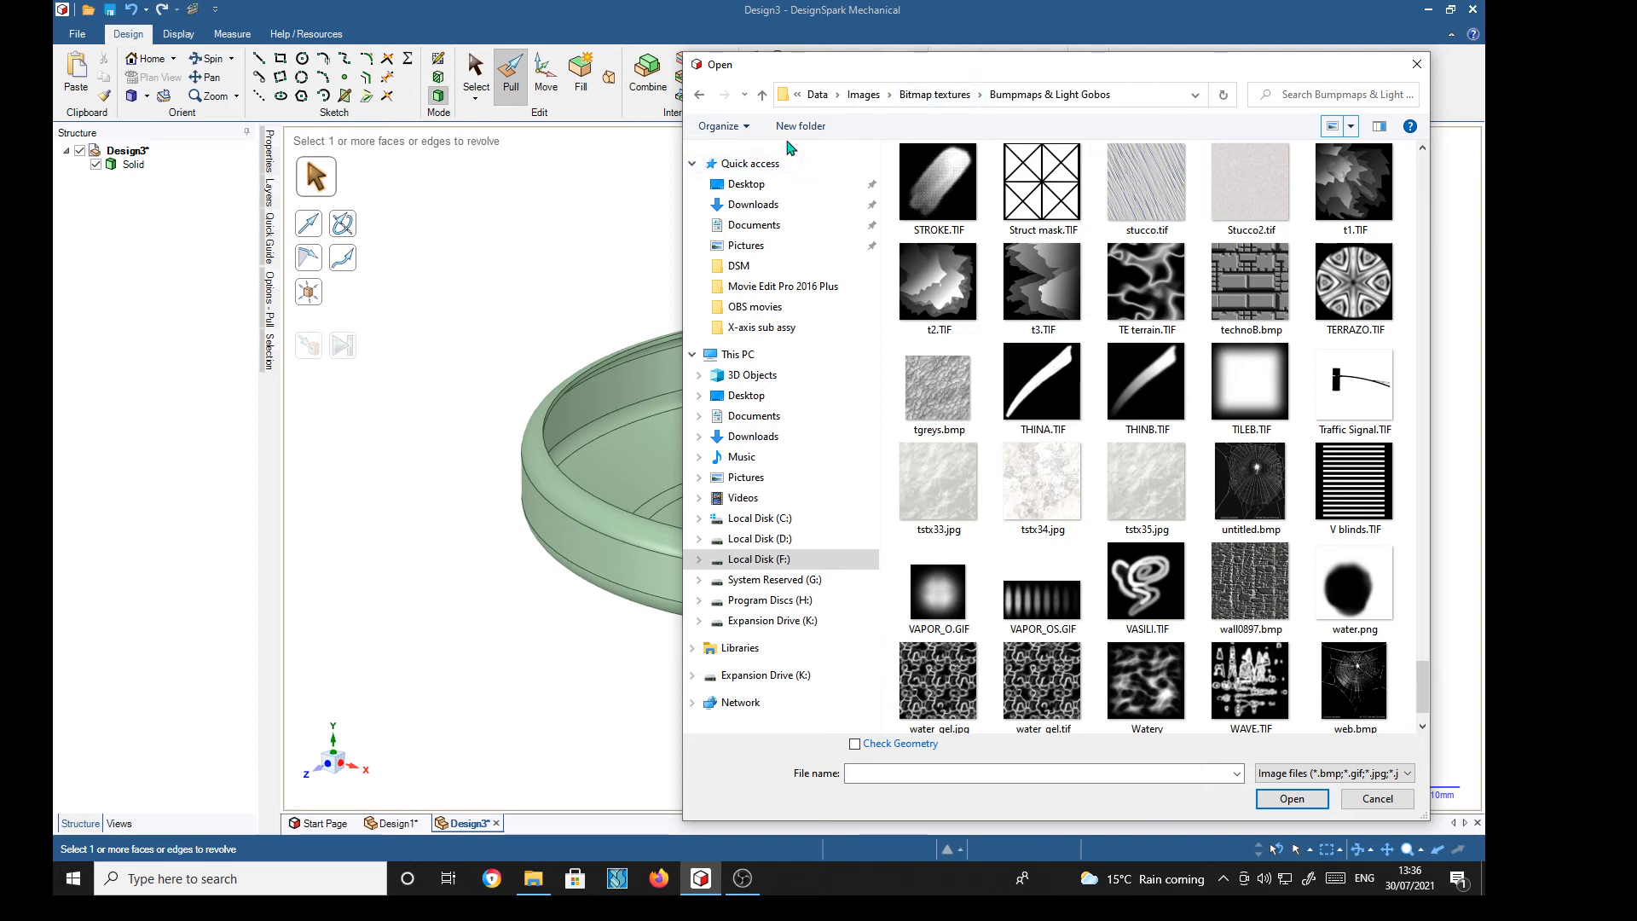
Choose COLOR5.BMP from the Ceramics folder under Bitmap textures as the image to insert.
click(762, 95)
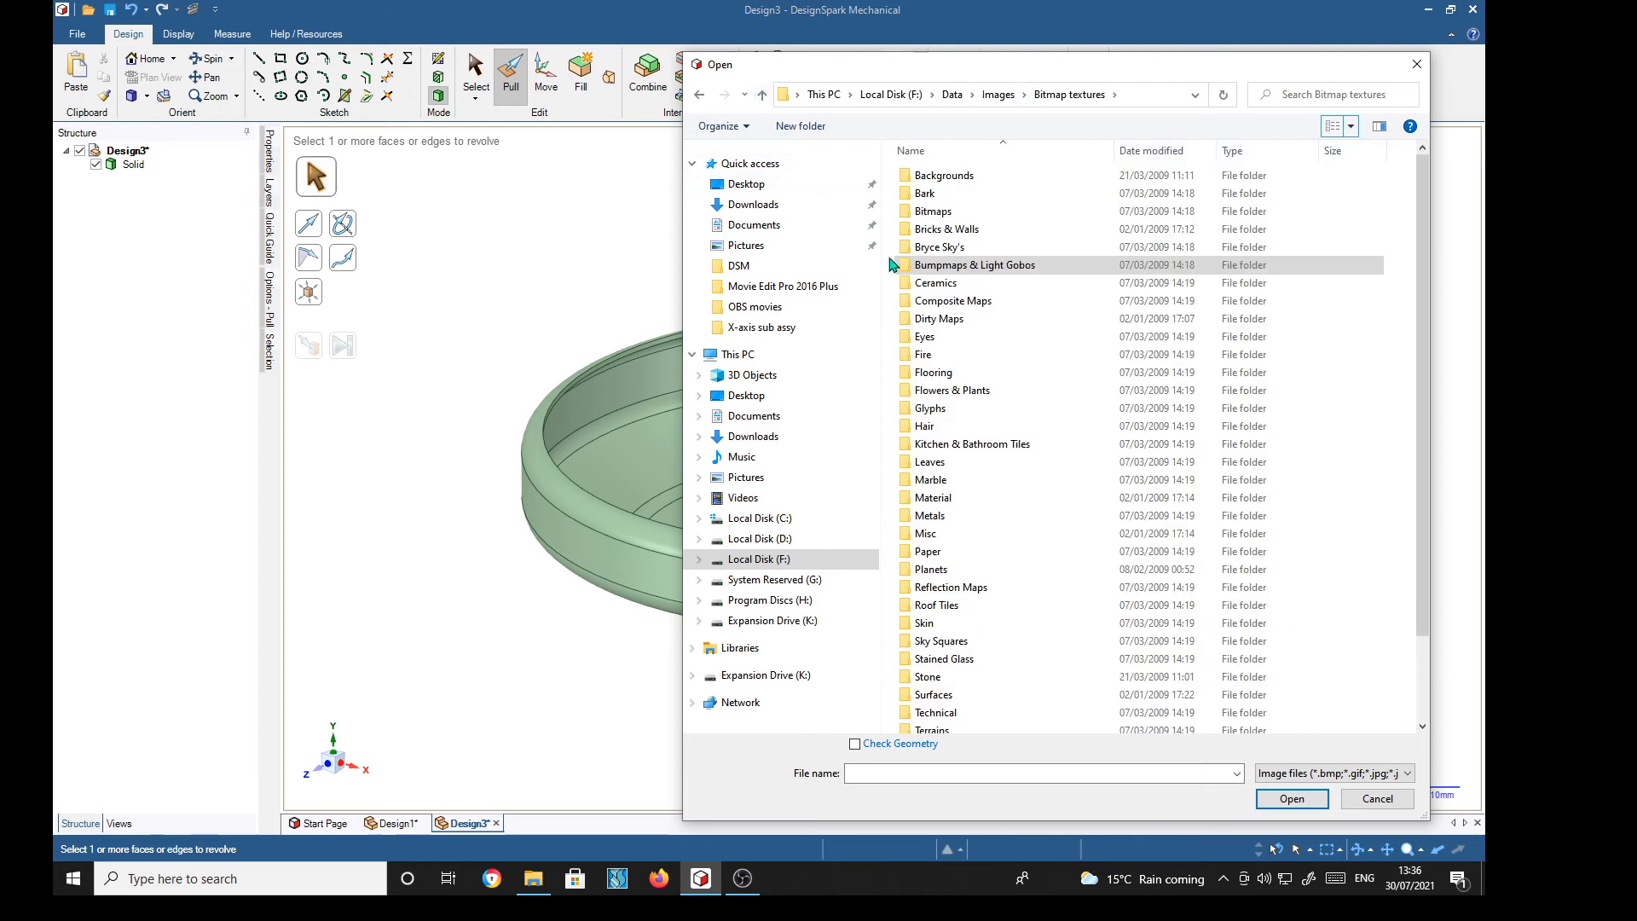
double_click(915, 284)
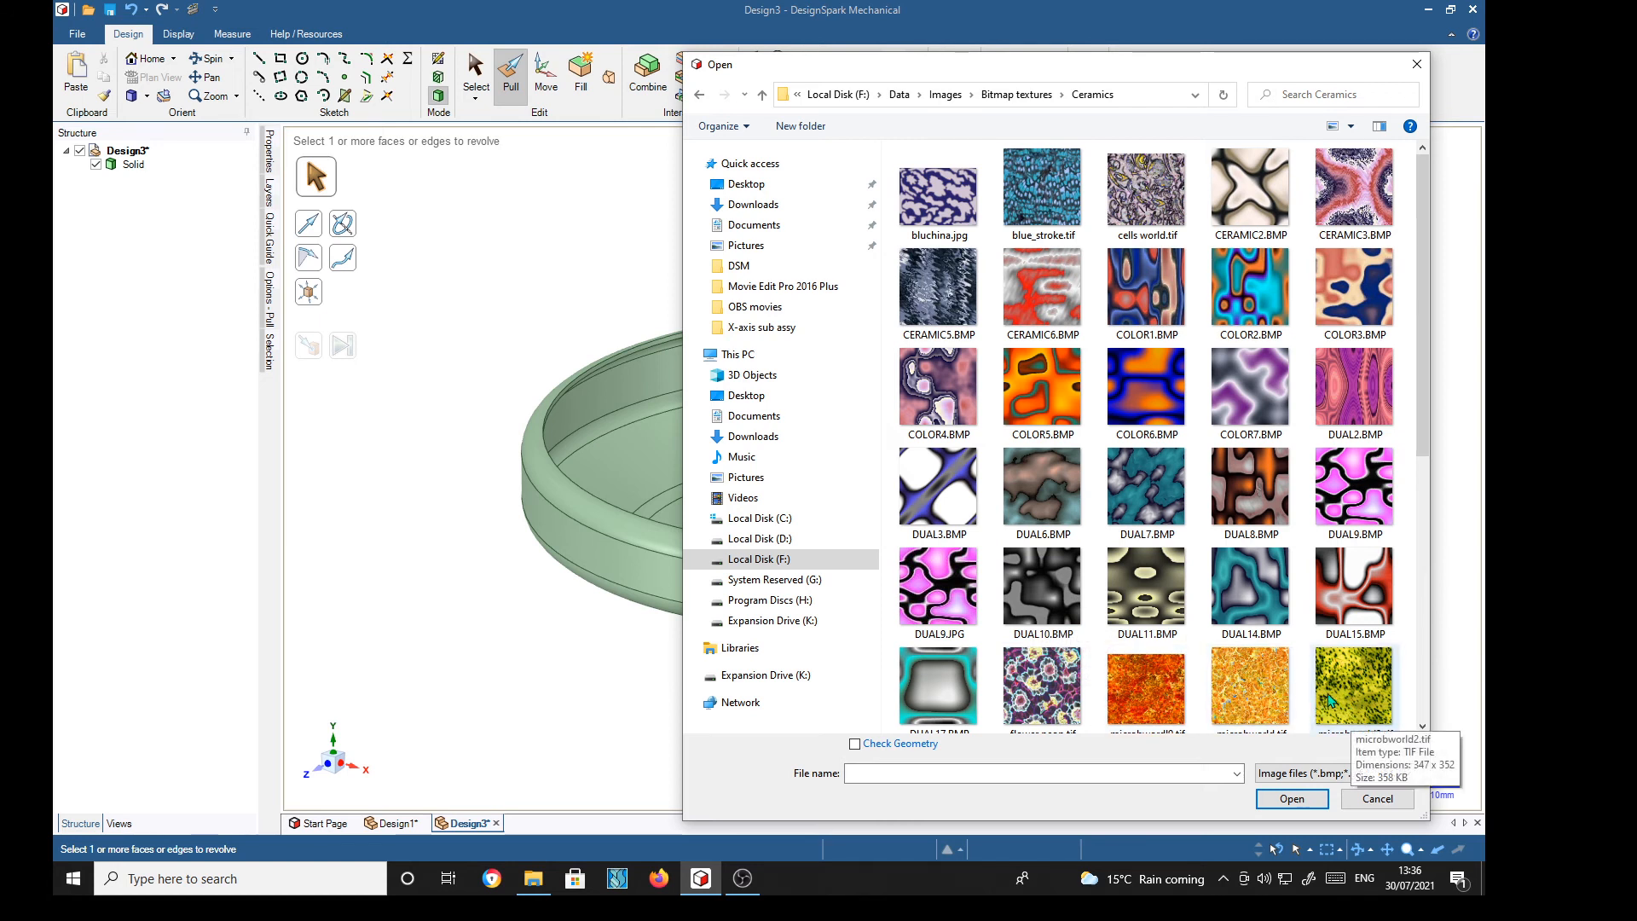
click(1045, 689)
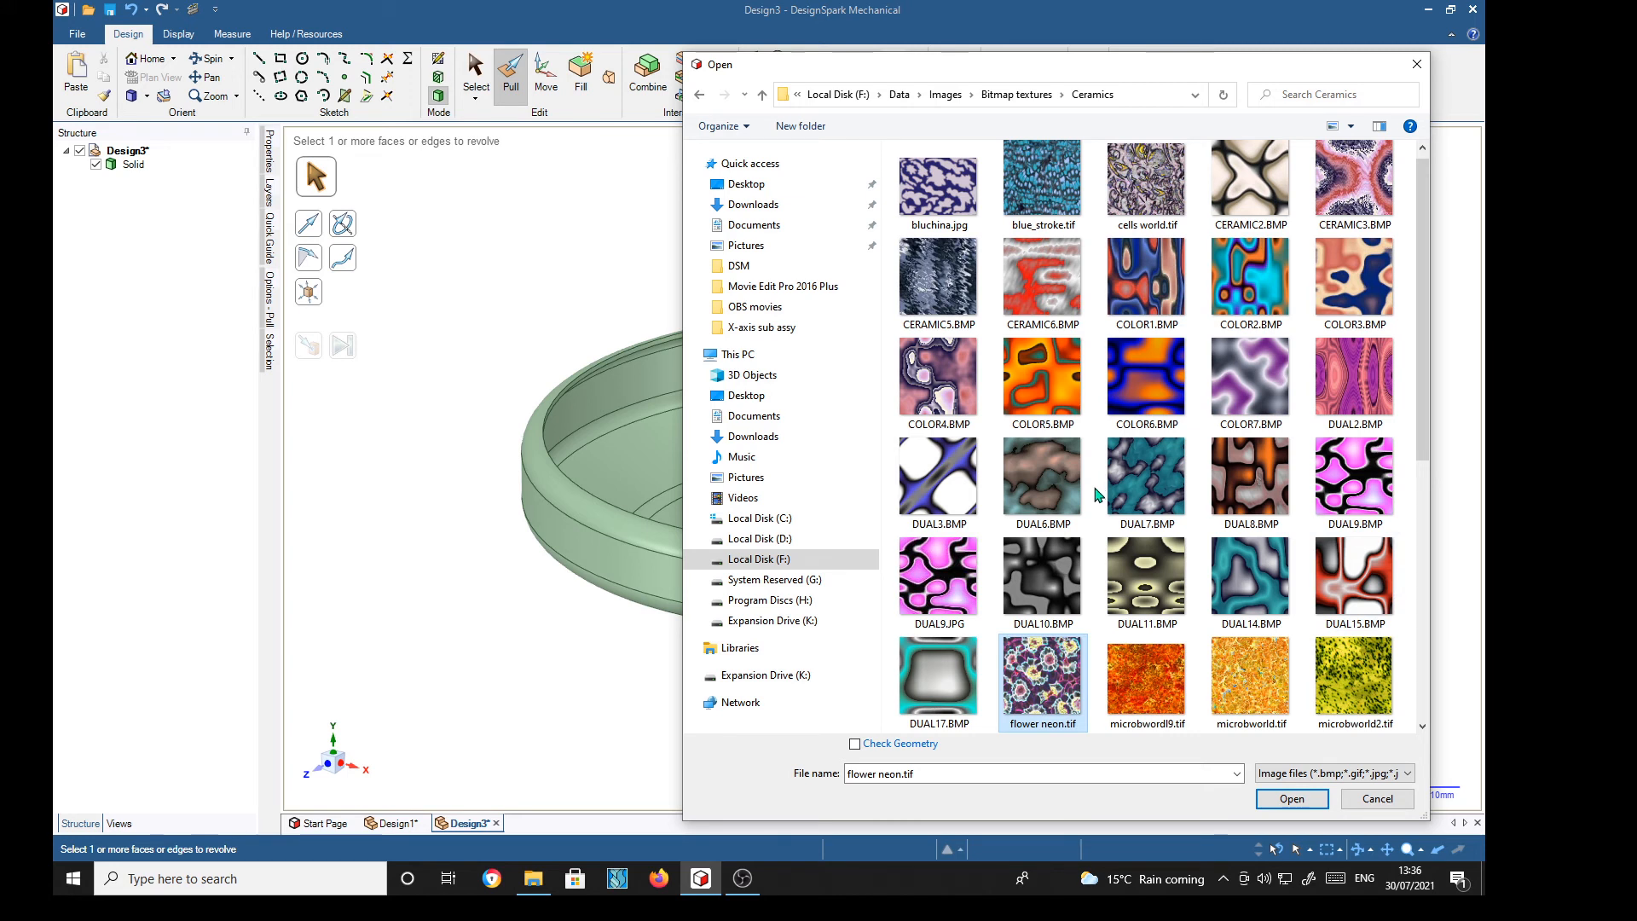
click(1046, 386)
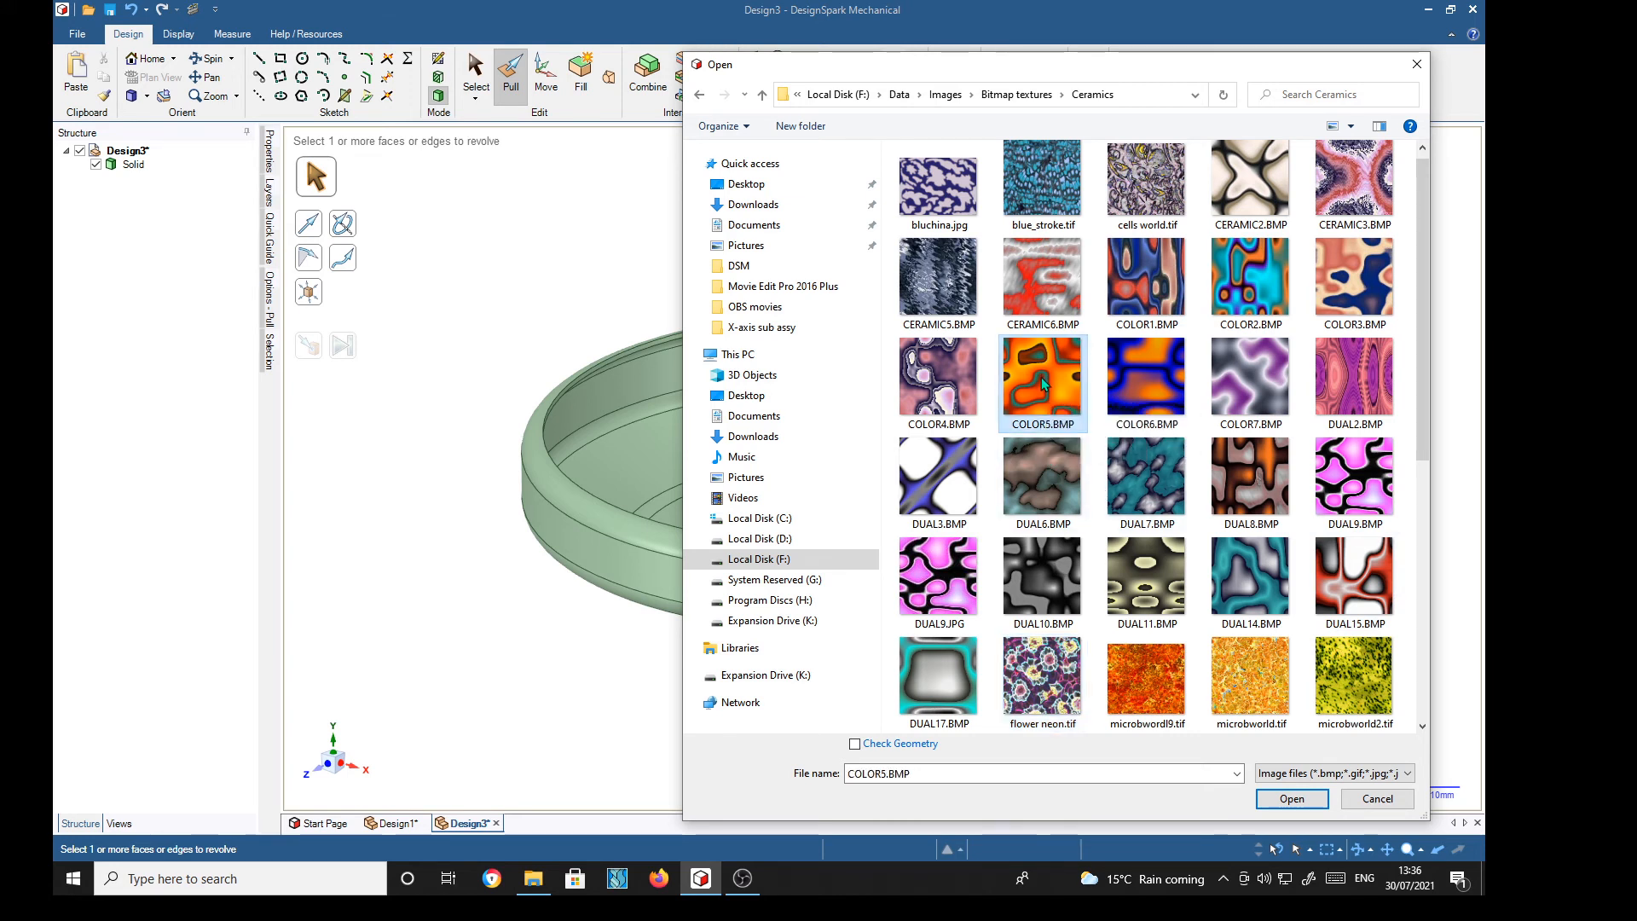
click(1292, 798)
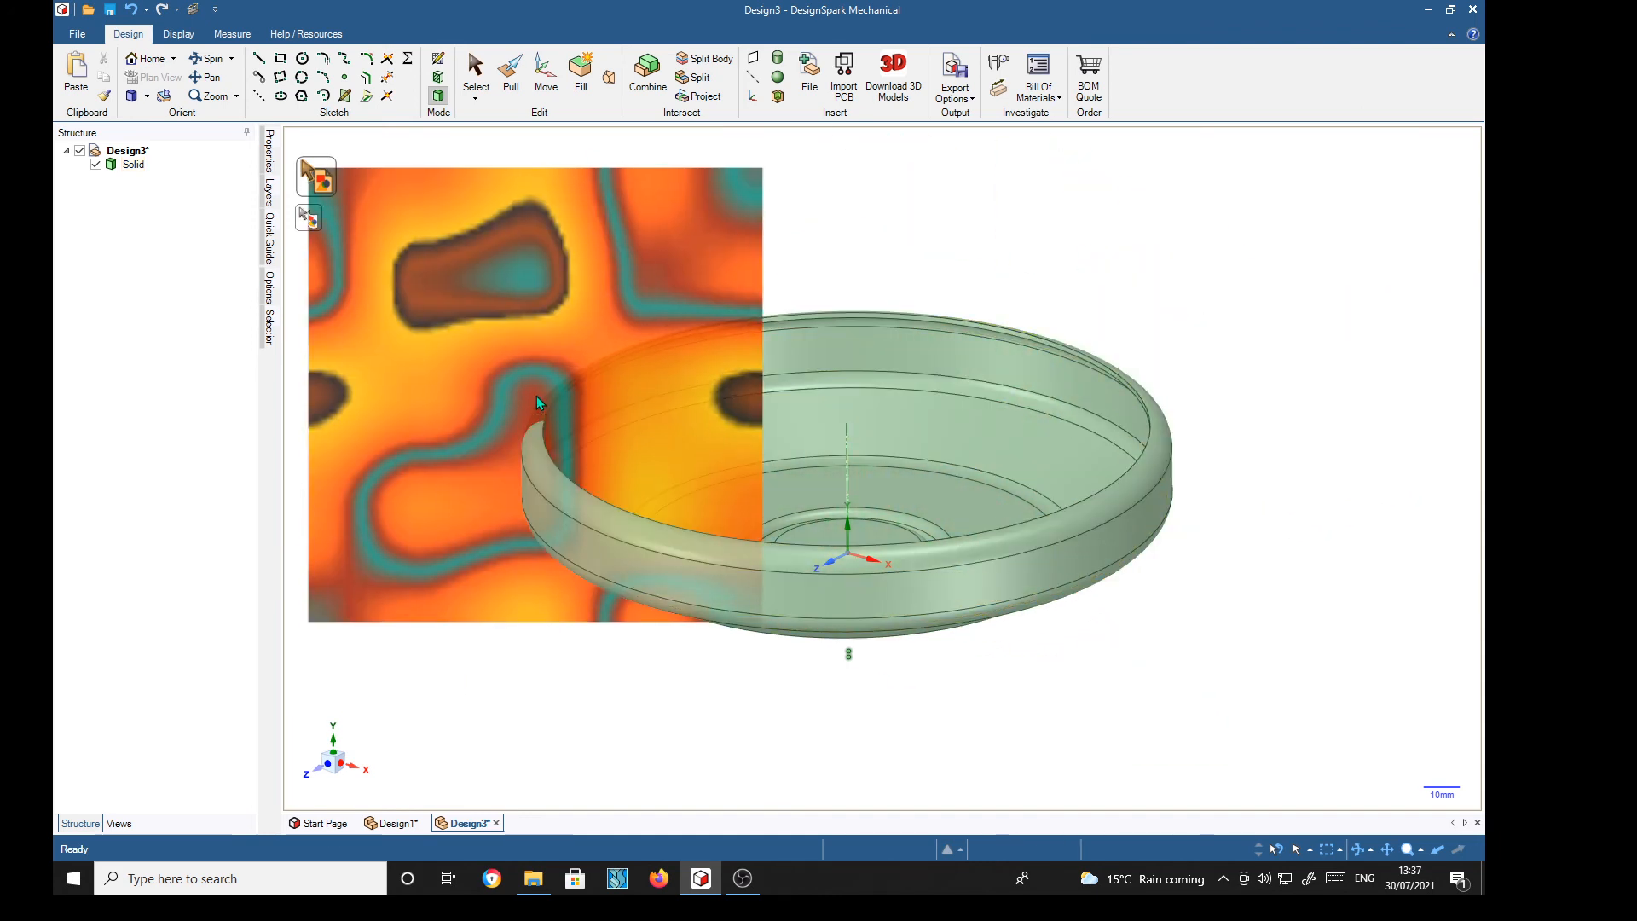
Wrap the inserted COLOR5 image onto the dish's outer cylindrical side band.
click(312, 223)
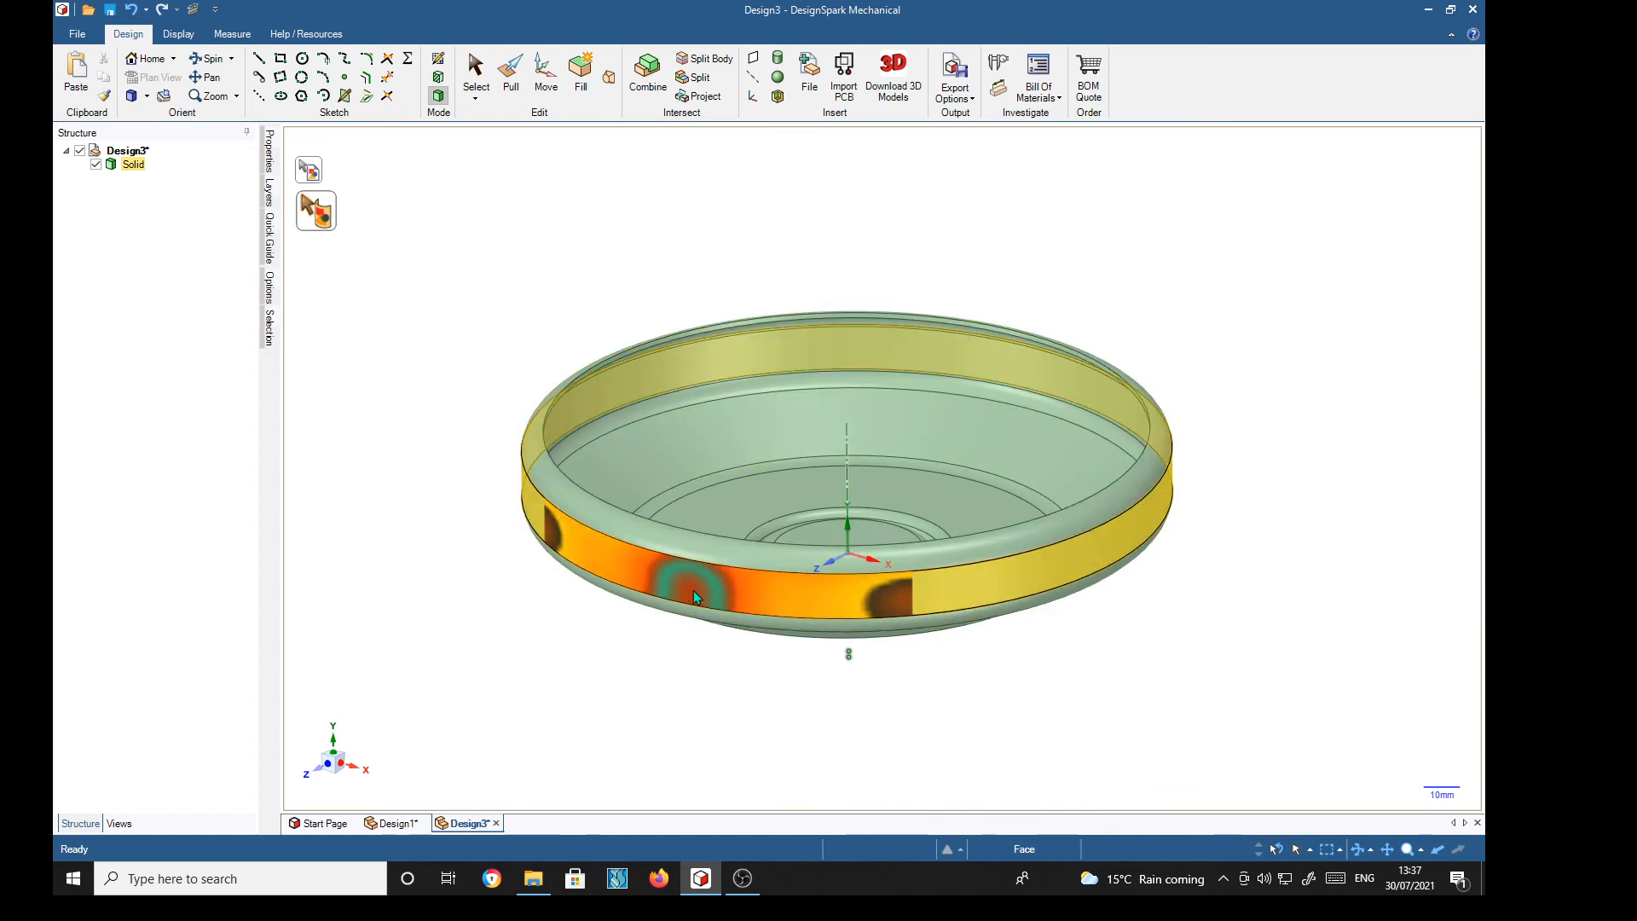
click(918, 591)
middle_drag(577, 716, 470, 716)
middle_drag(928, 734, 424, 661)
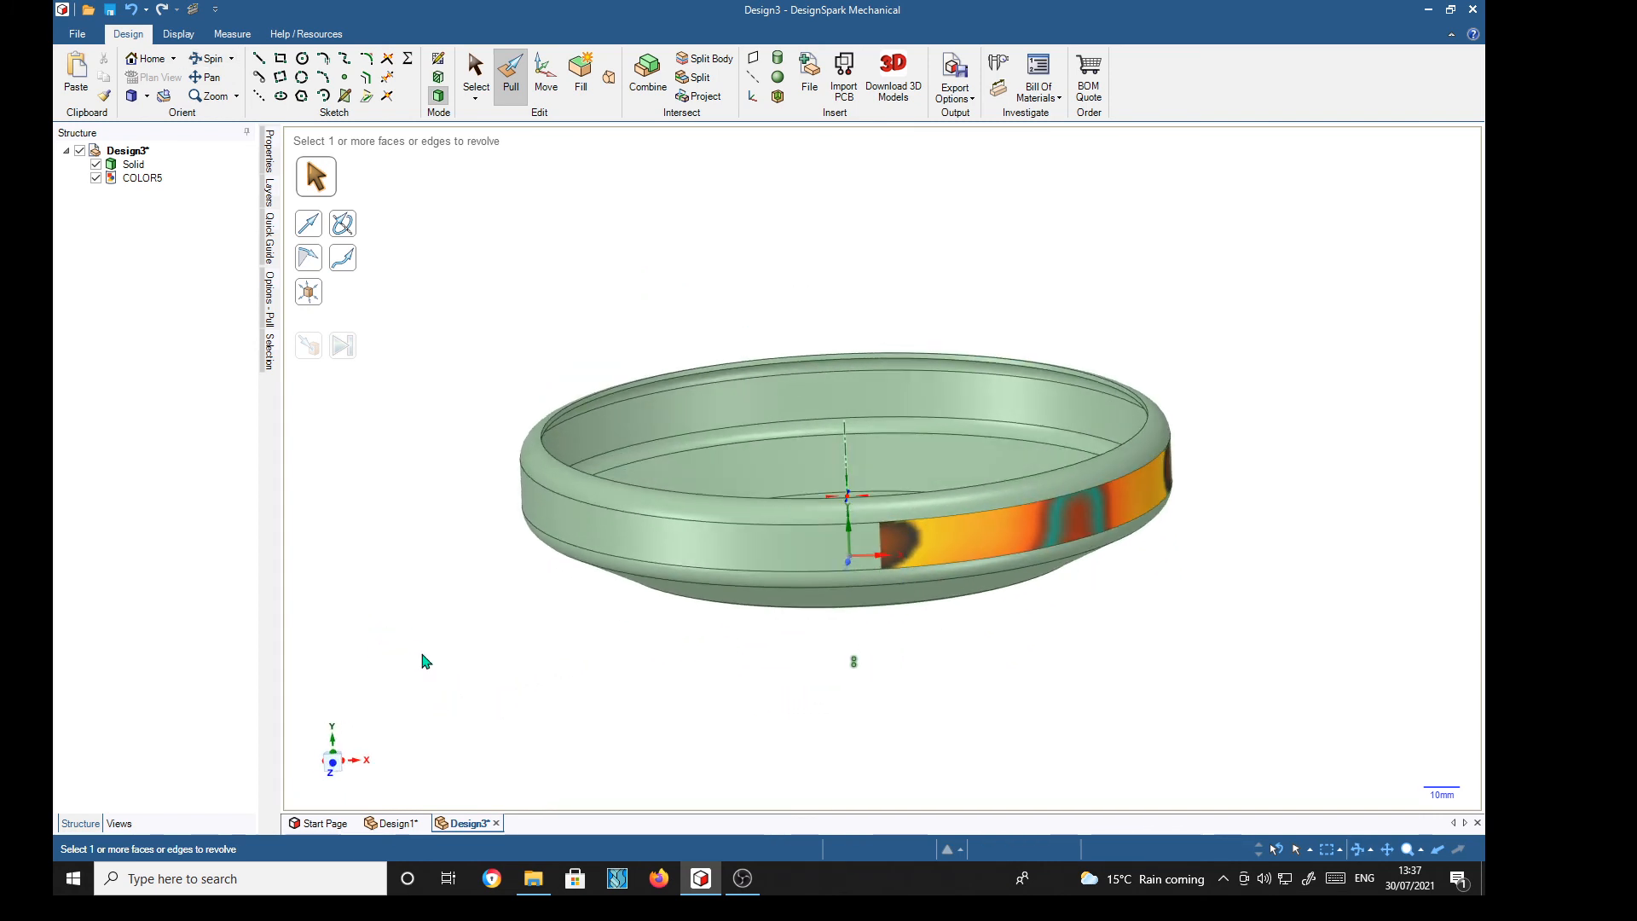
Copy the wrapped COLOR5 image and place a second one on the side band, its end meeting the first image's edge.
click(142, 181)
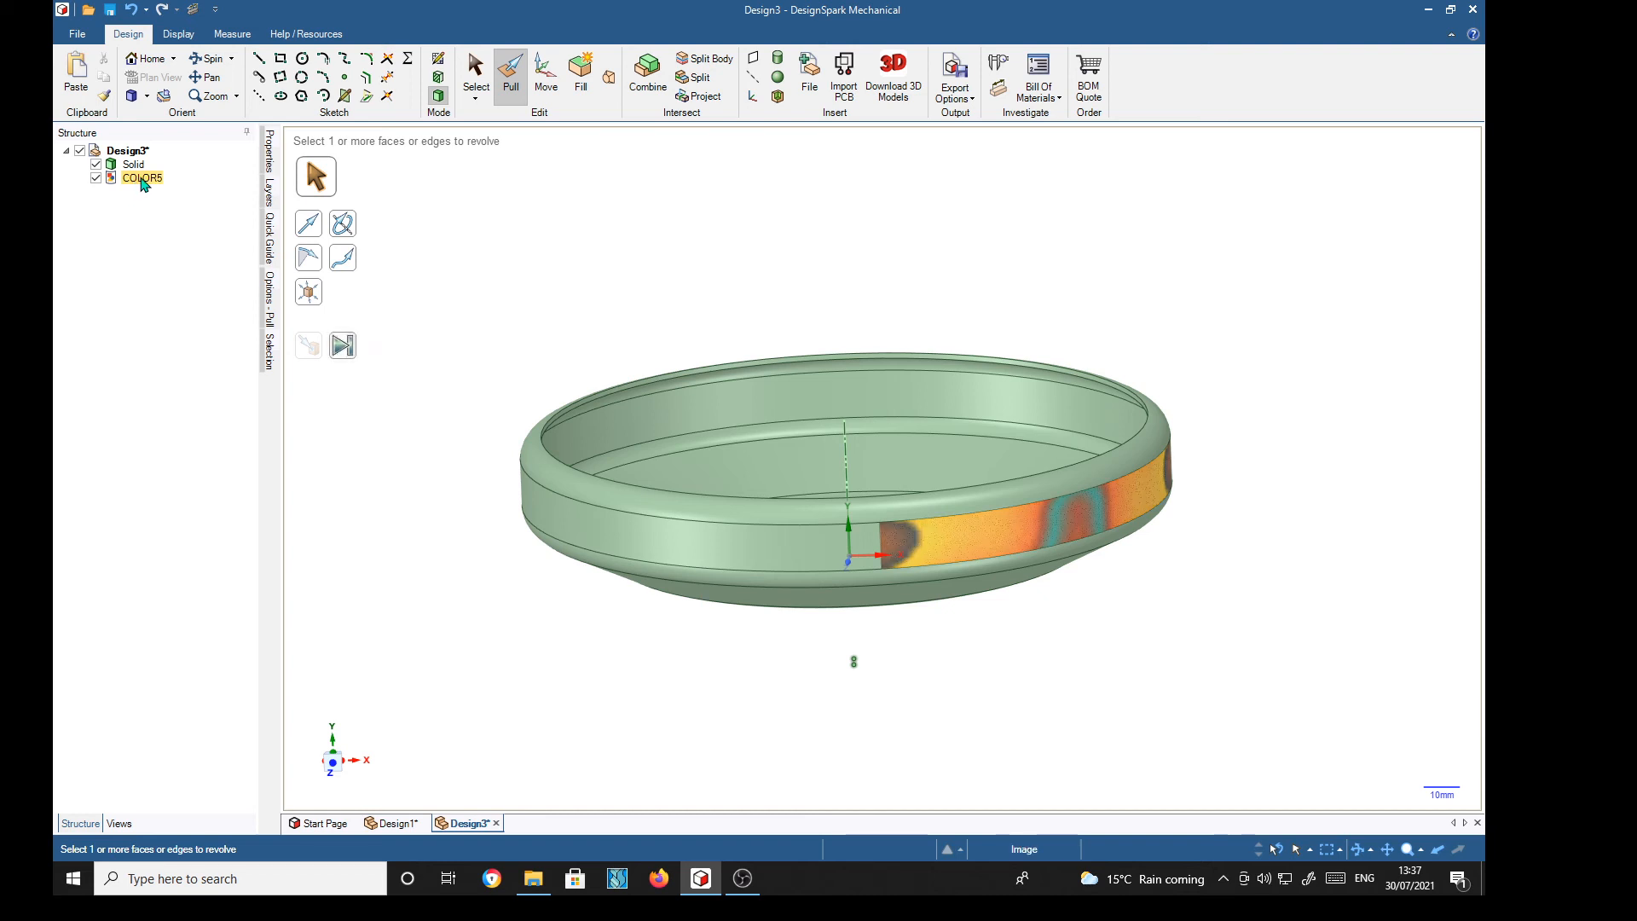
click(143, 180)
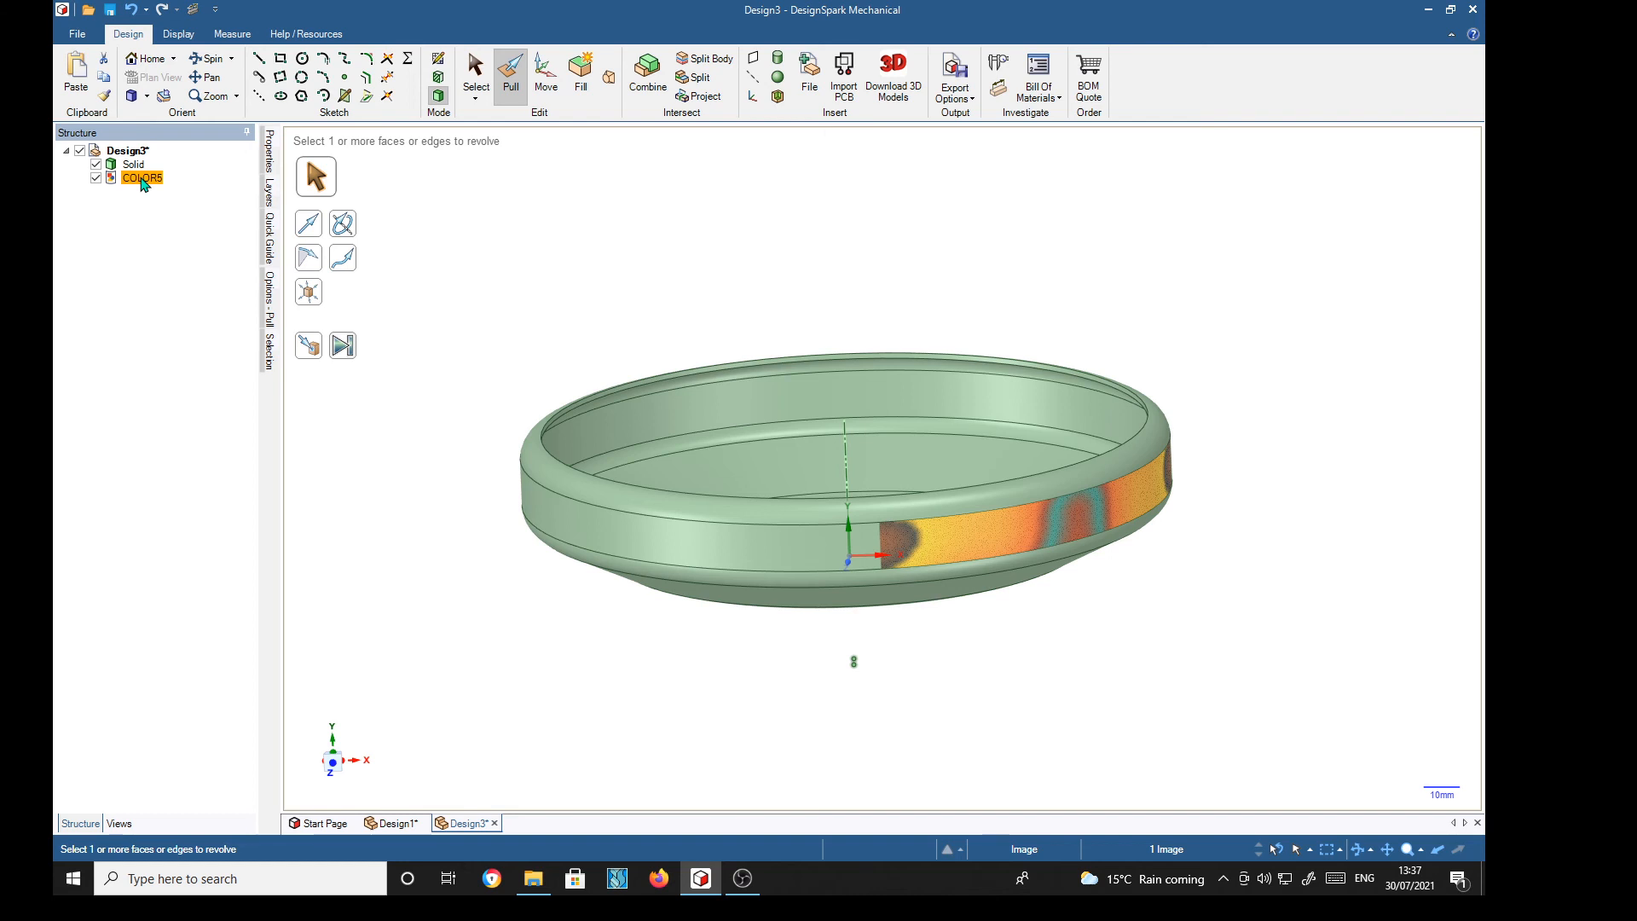
mouse_move(142, 184)
mouse_down()
mouse_move(140, 203)
mouse_move(142, 181)
mouse_up()
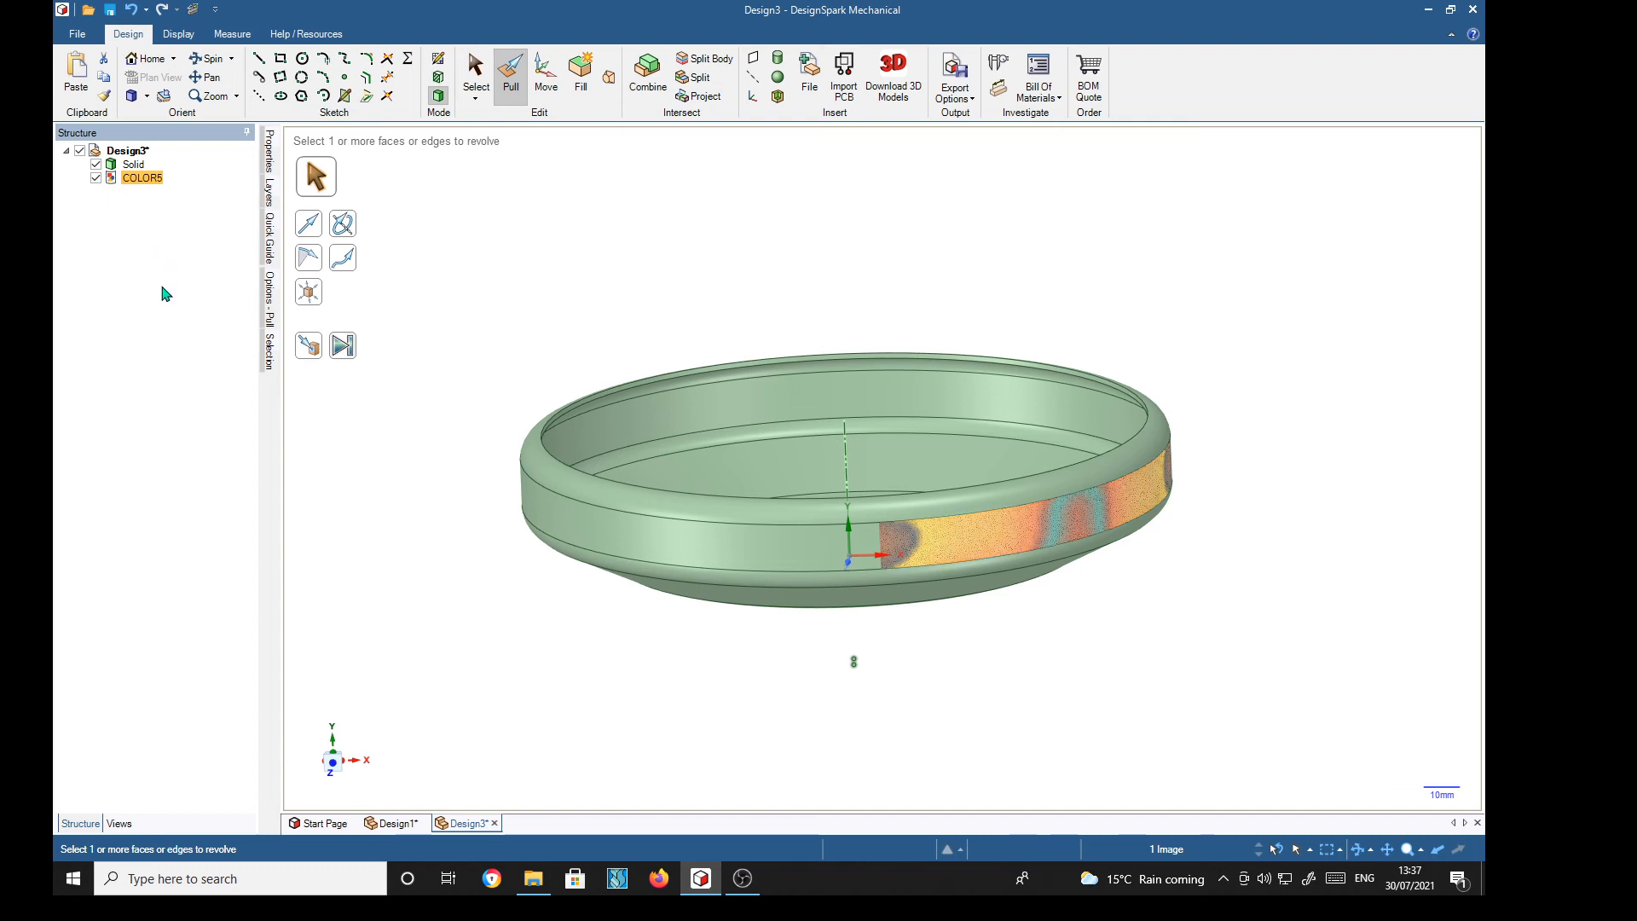
click(157, 330)
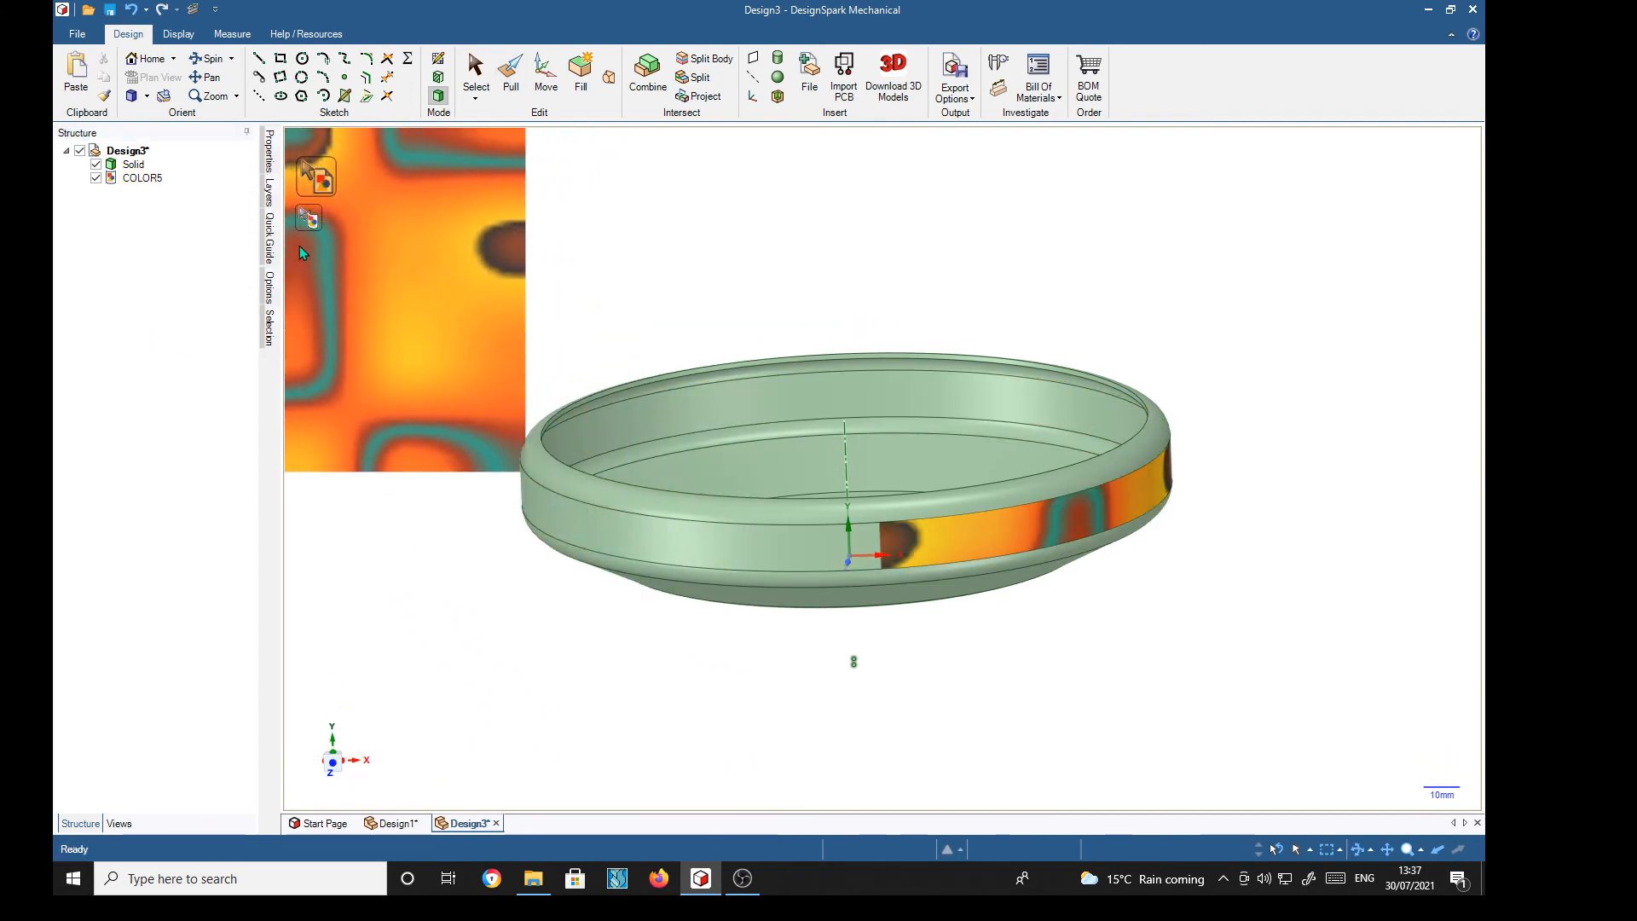
click(305, 220)
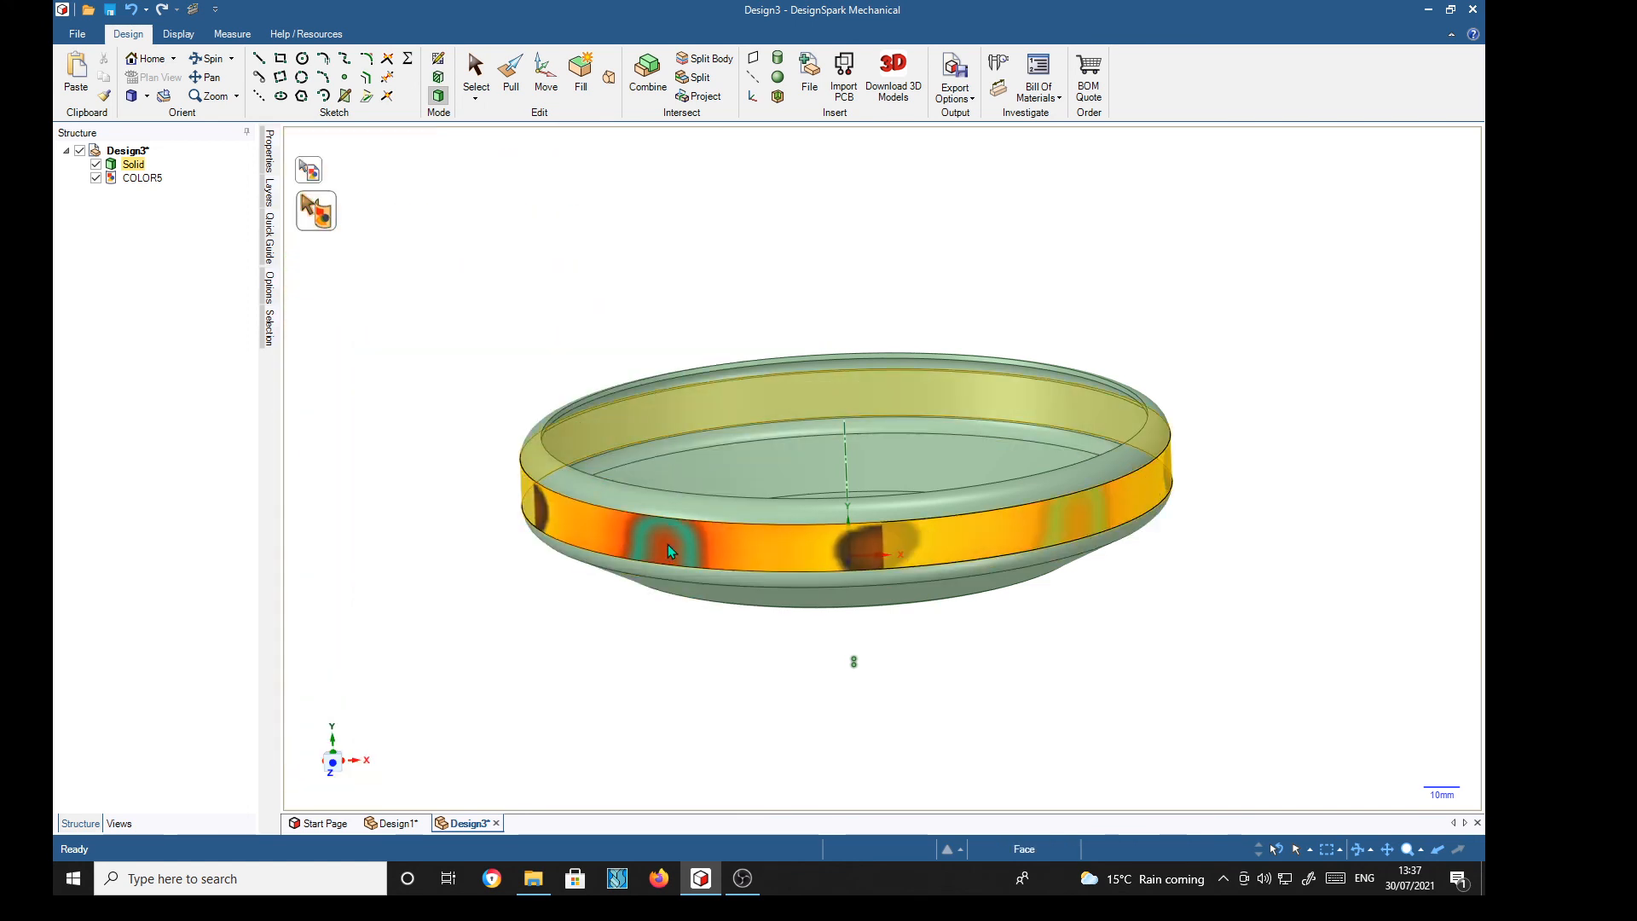
click(526, 534)
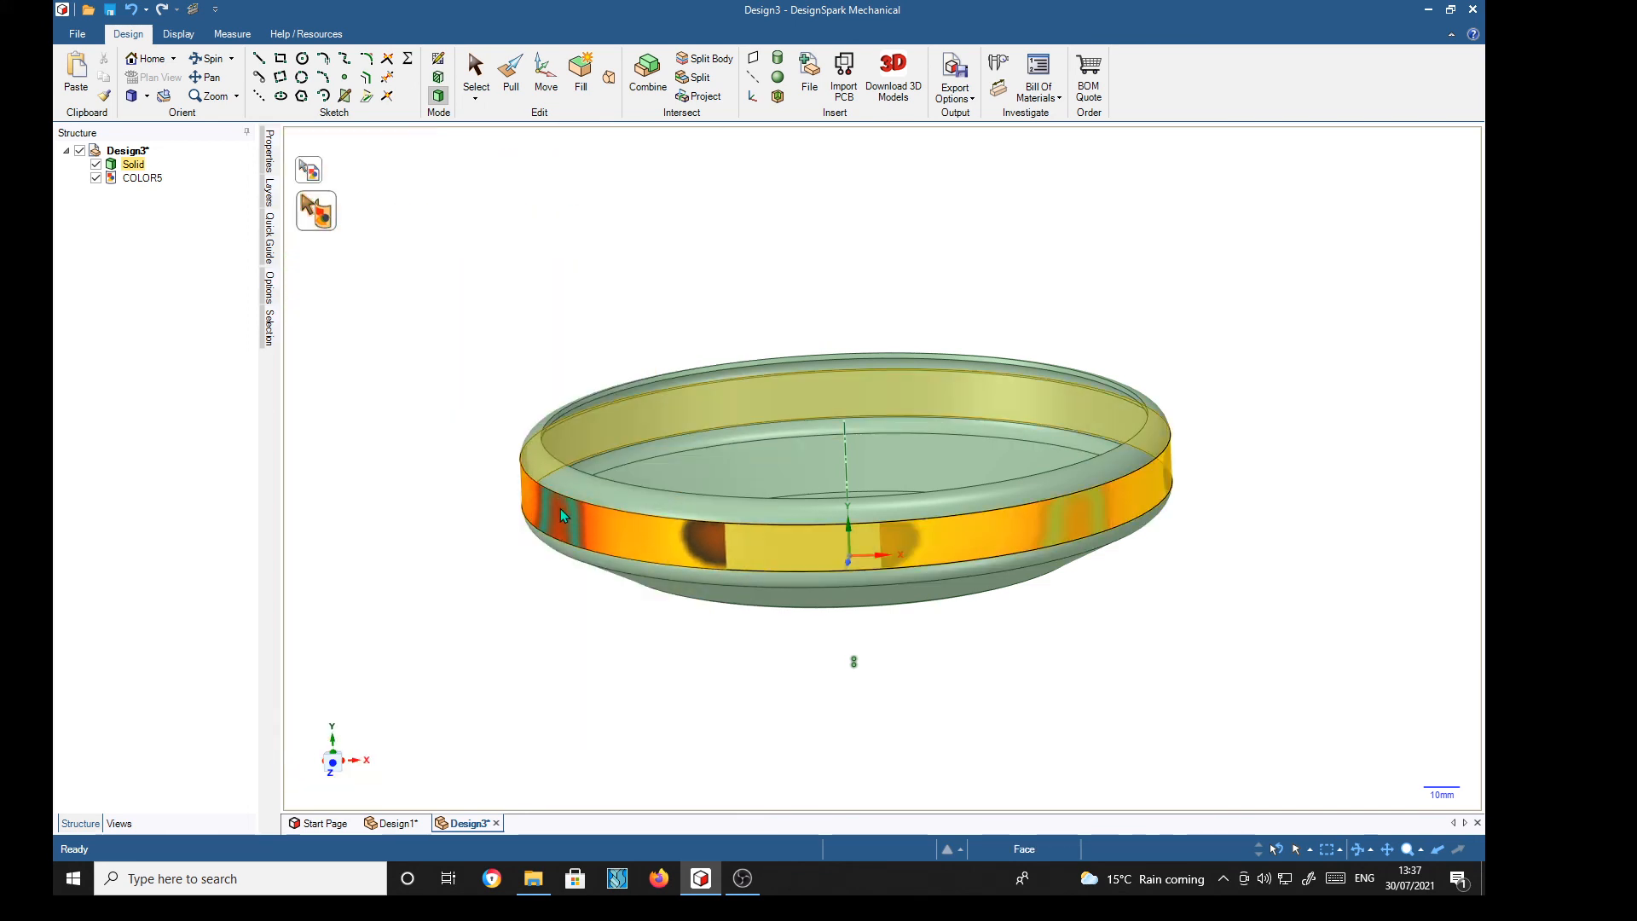
click(667, 538)
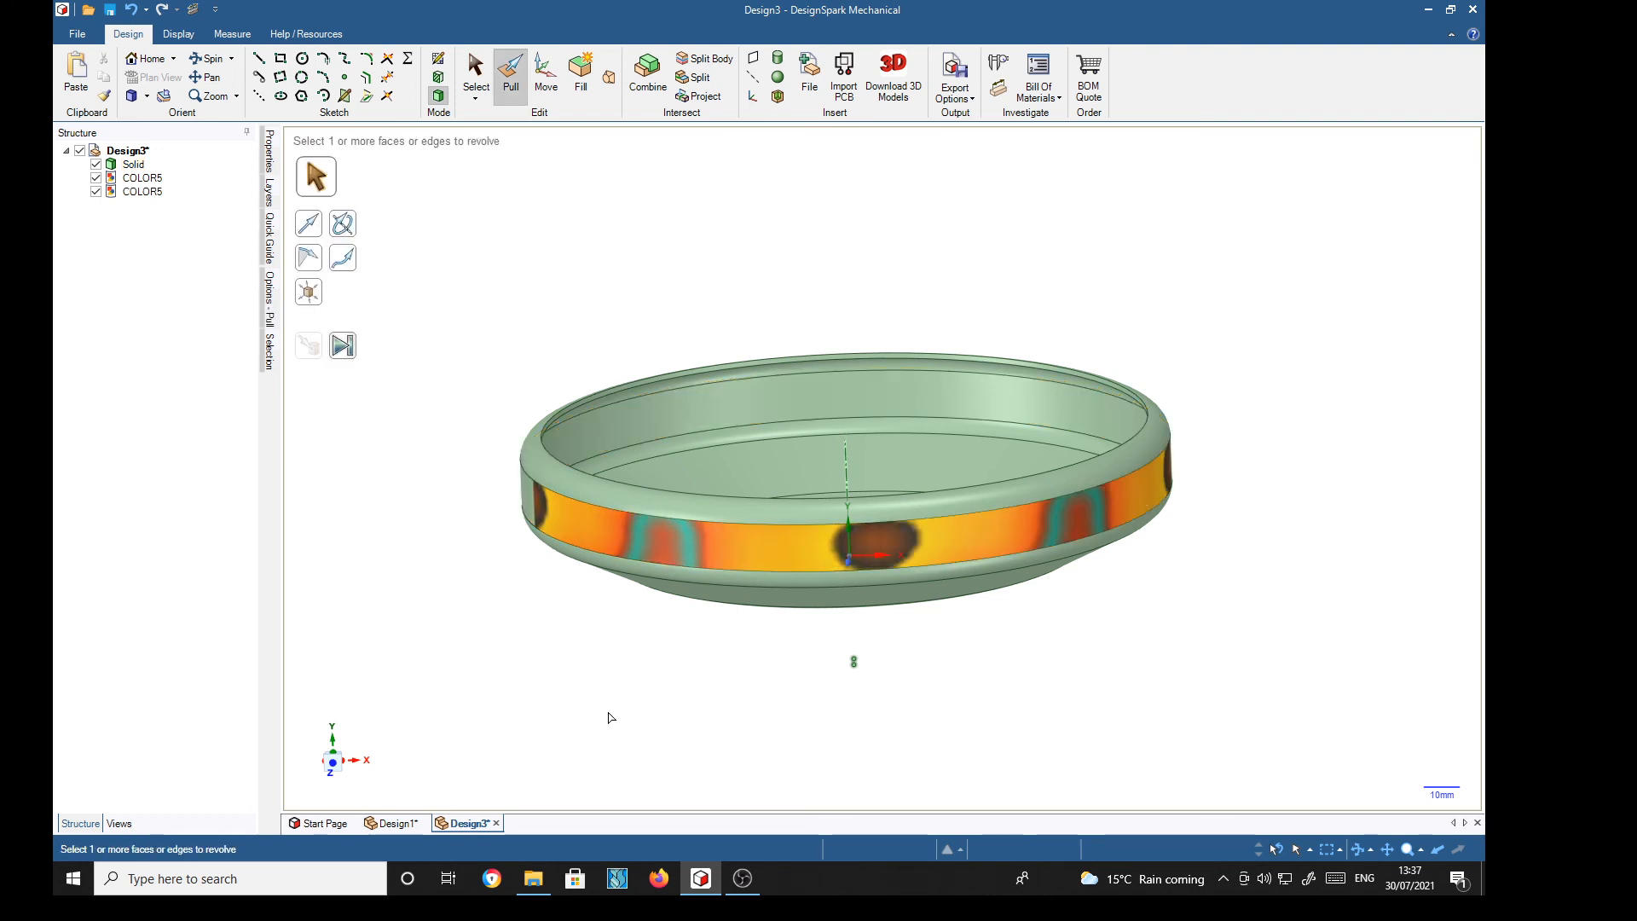
Copy the COLOR5 image again and wrap a third one onto the bare side band, adjoining the end of the second.
middle_drag(523, 706, 712, 724)
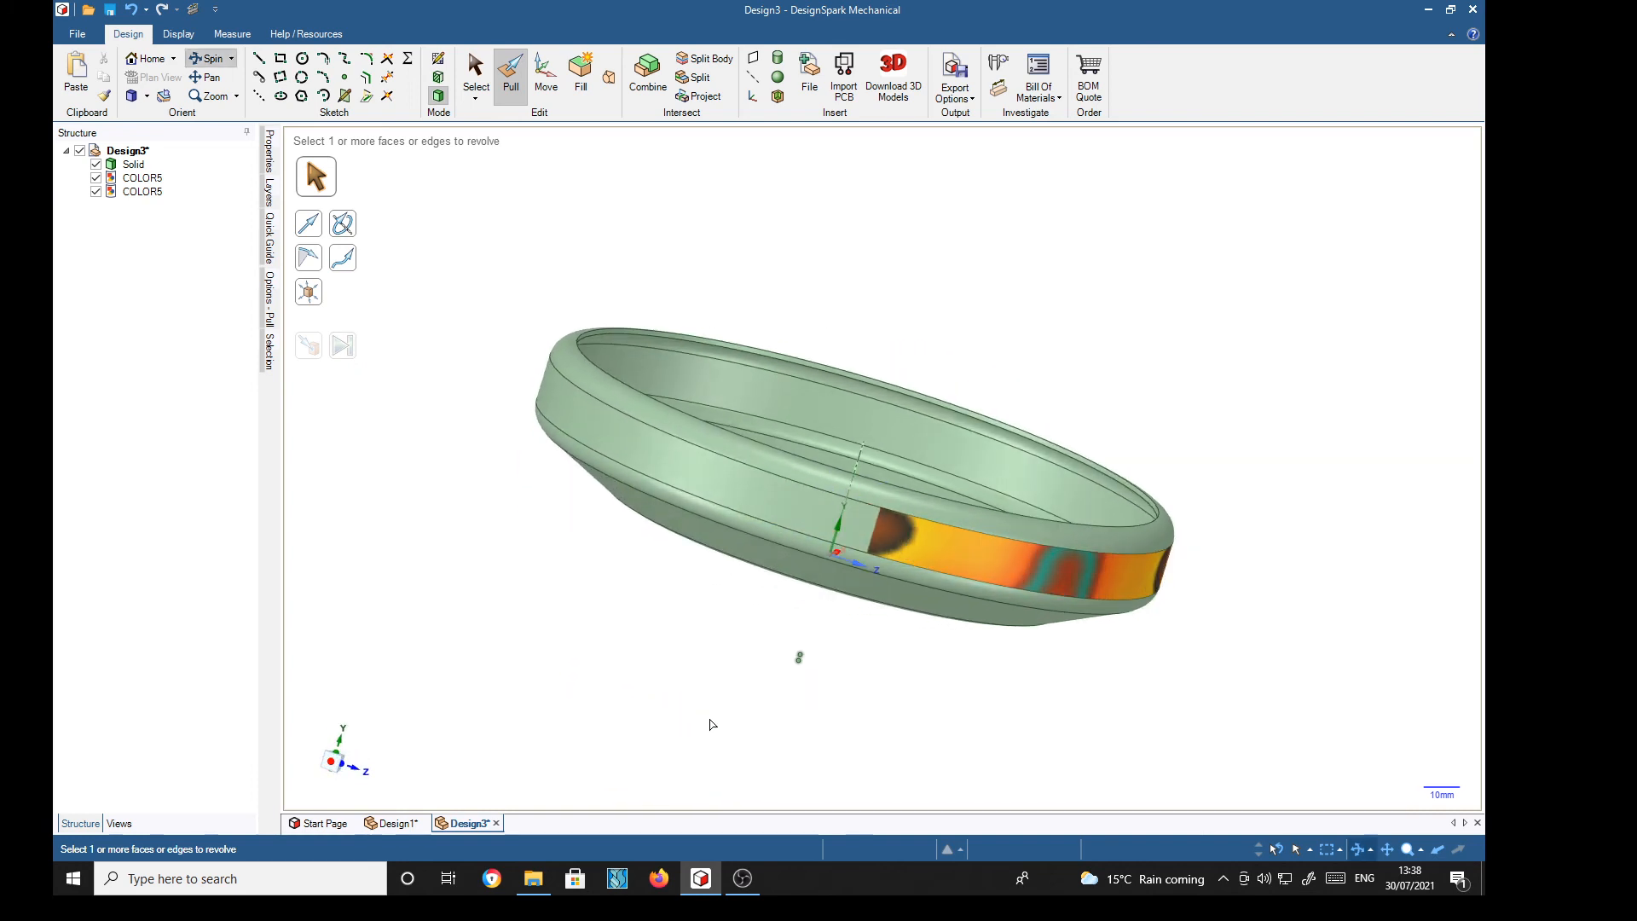
click(140, 222)
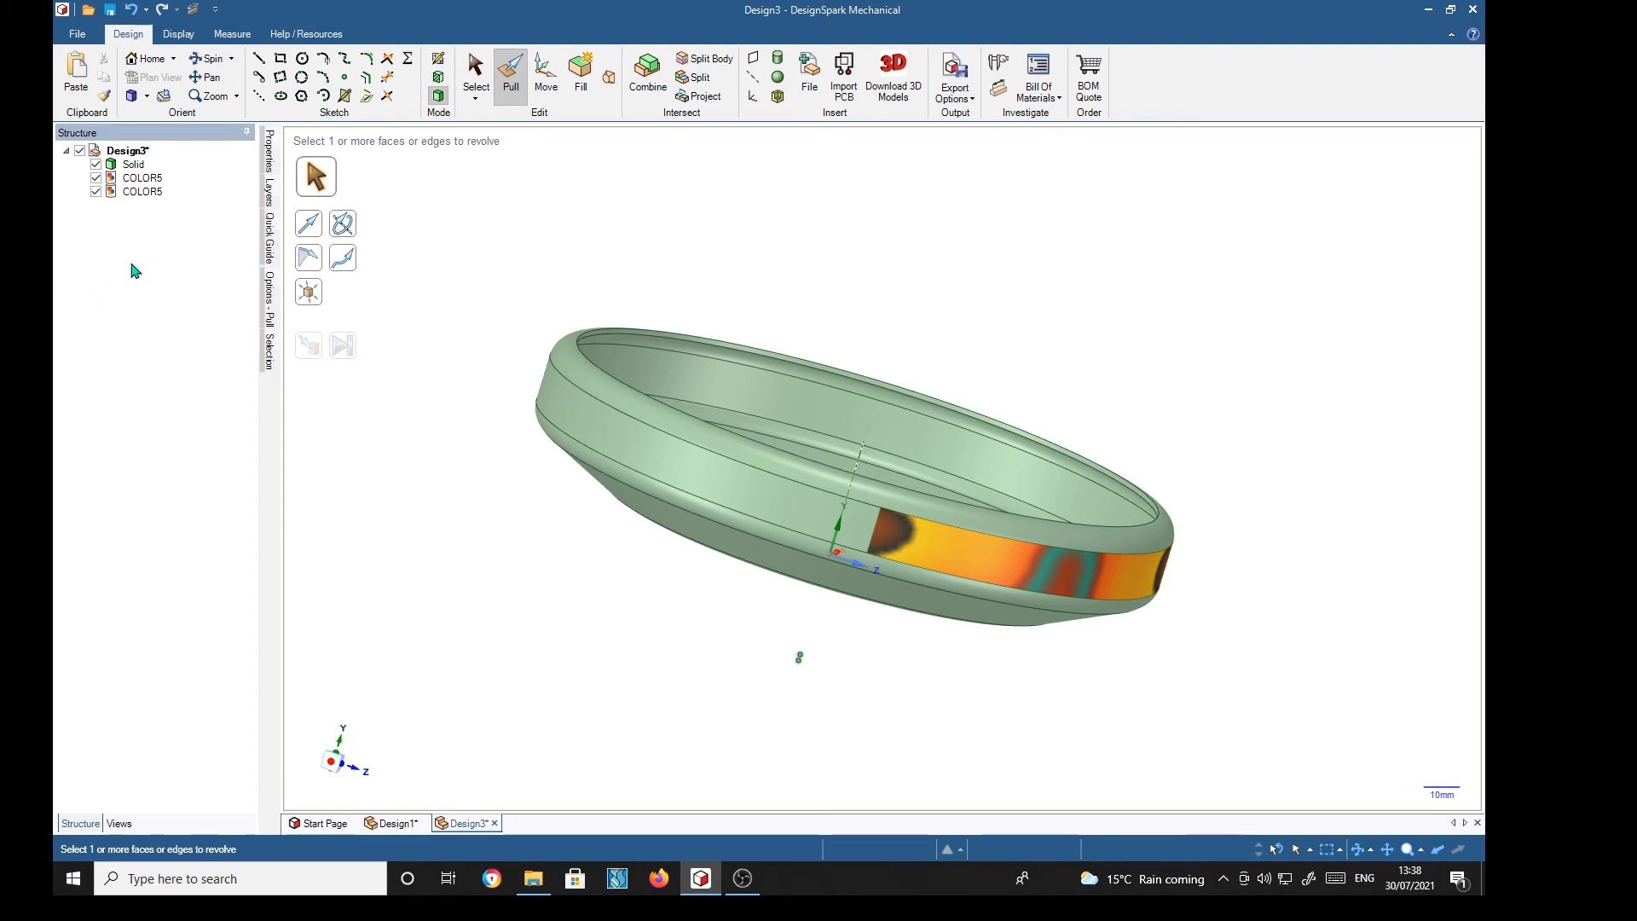
key(Escape)
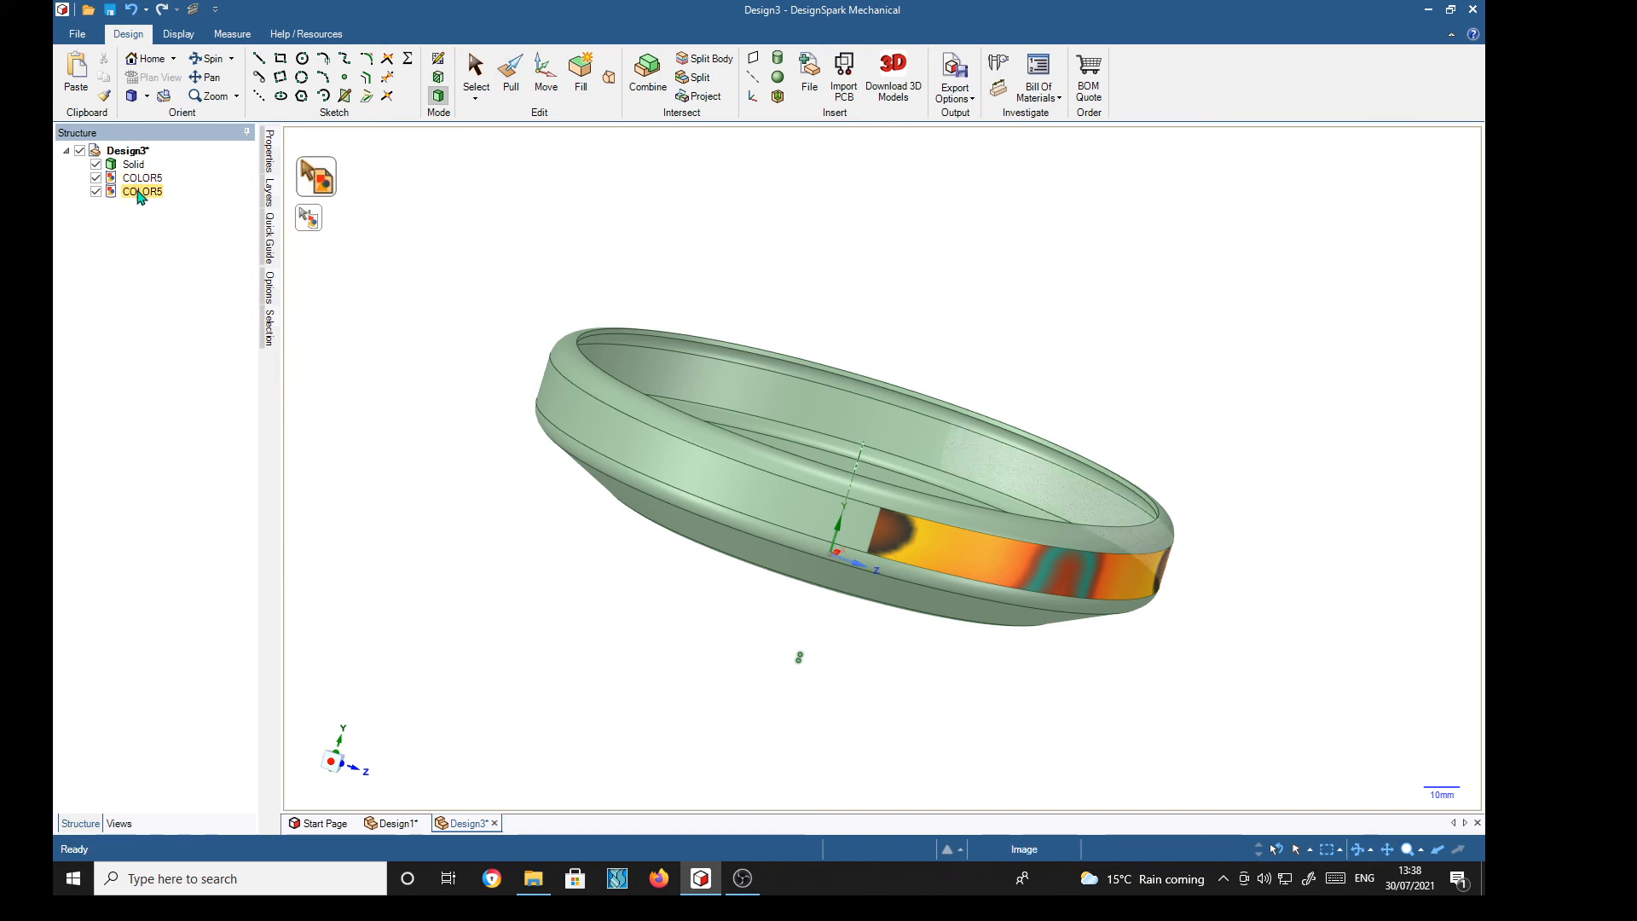
click(141, 192)
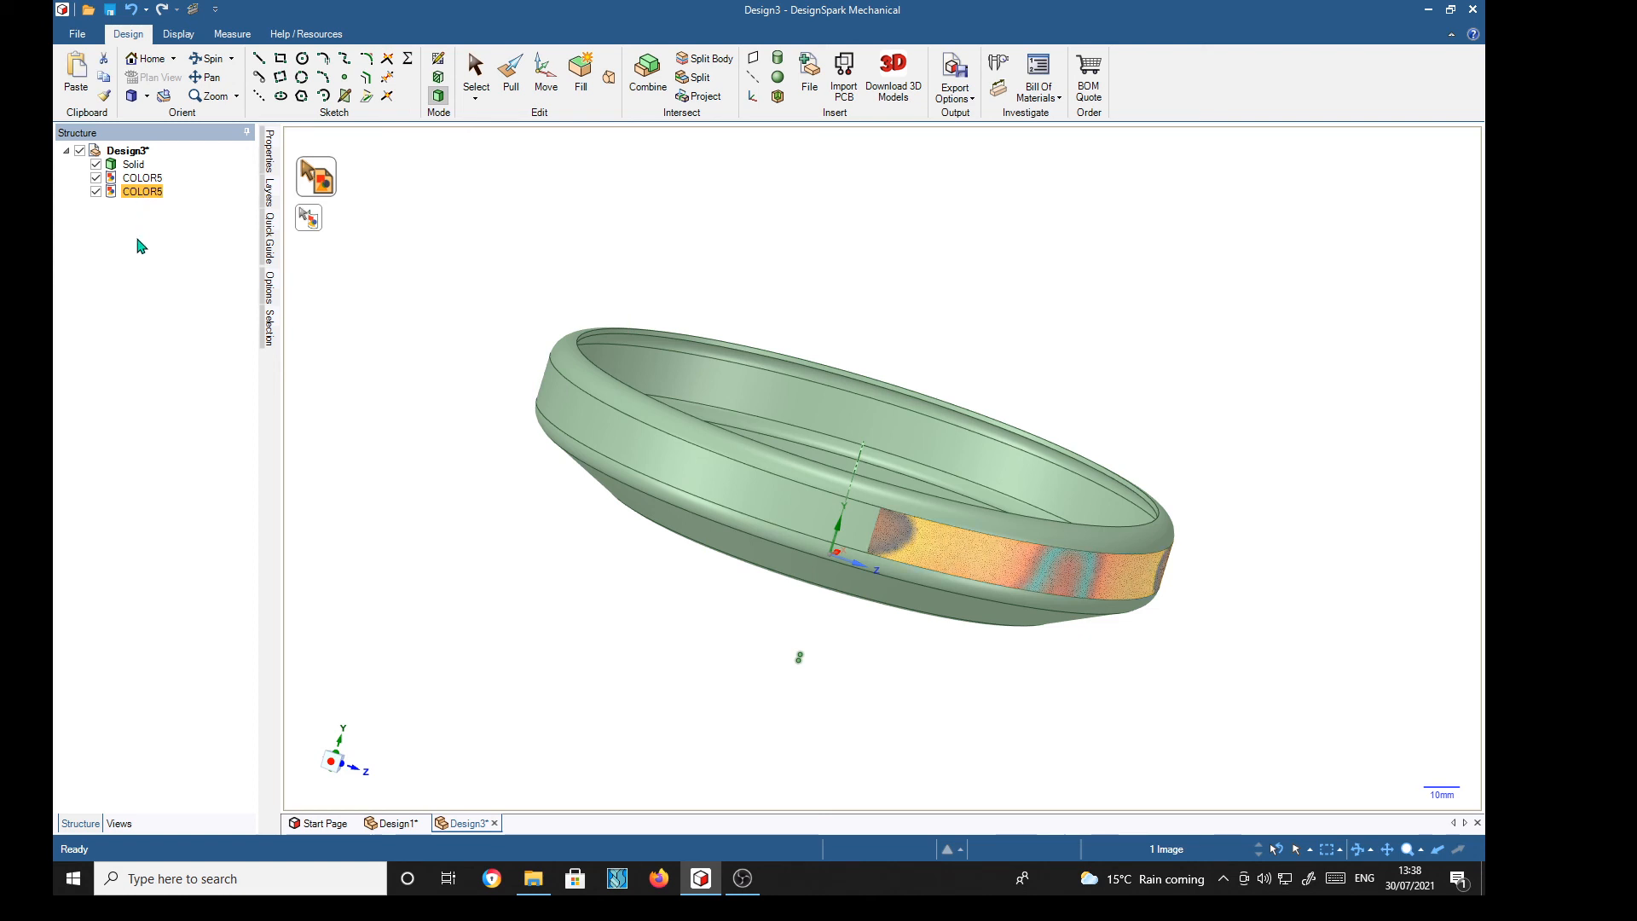
key(Escape)
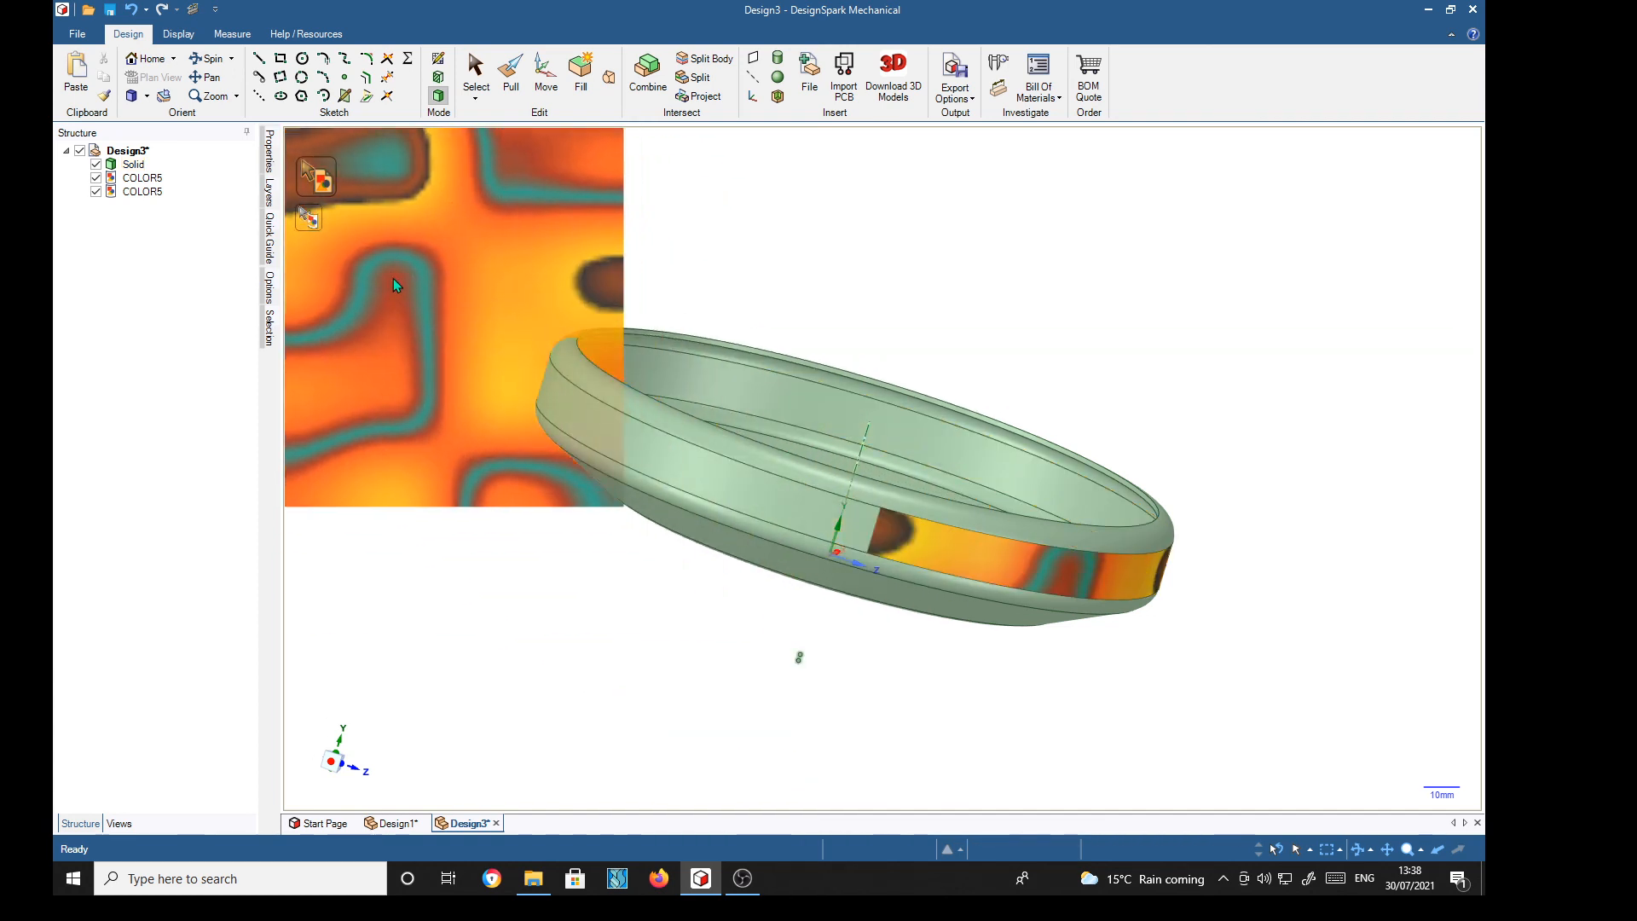
click(309, 223)
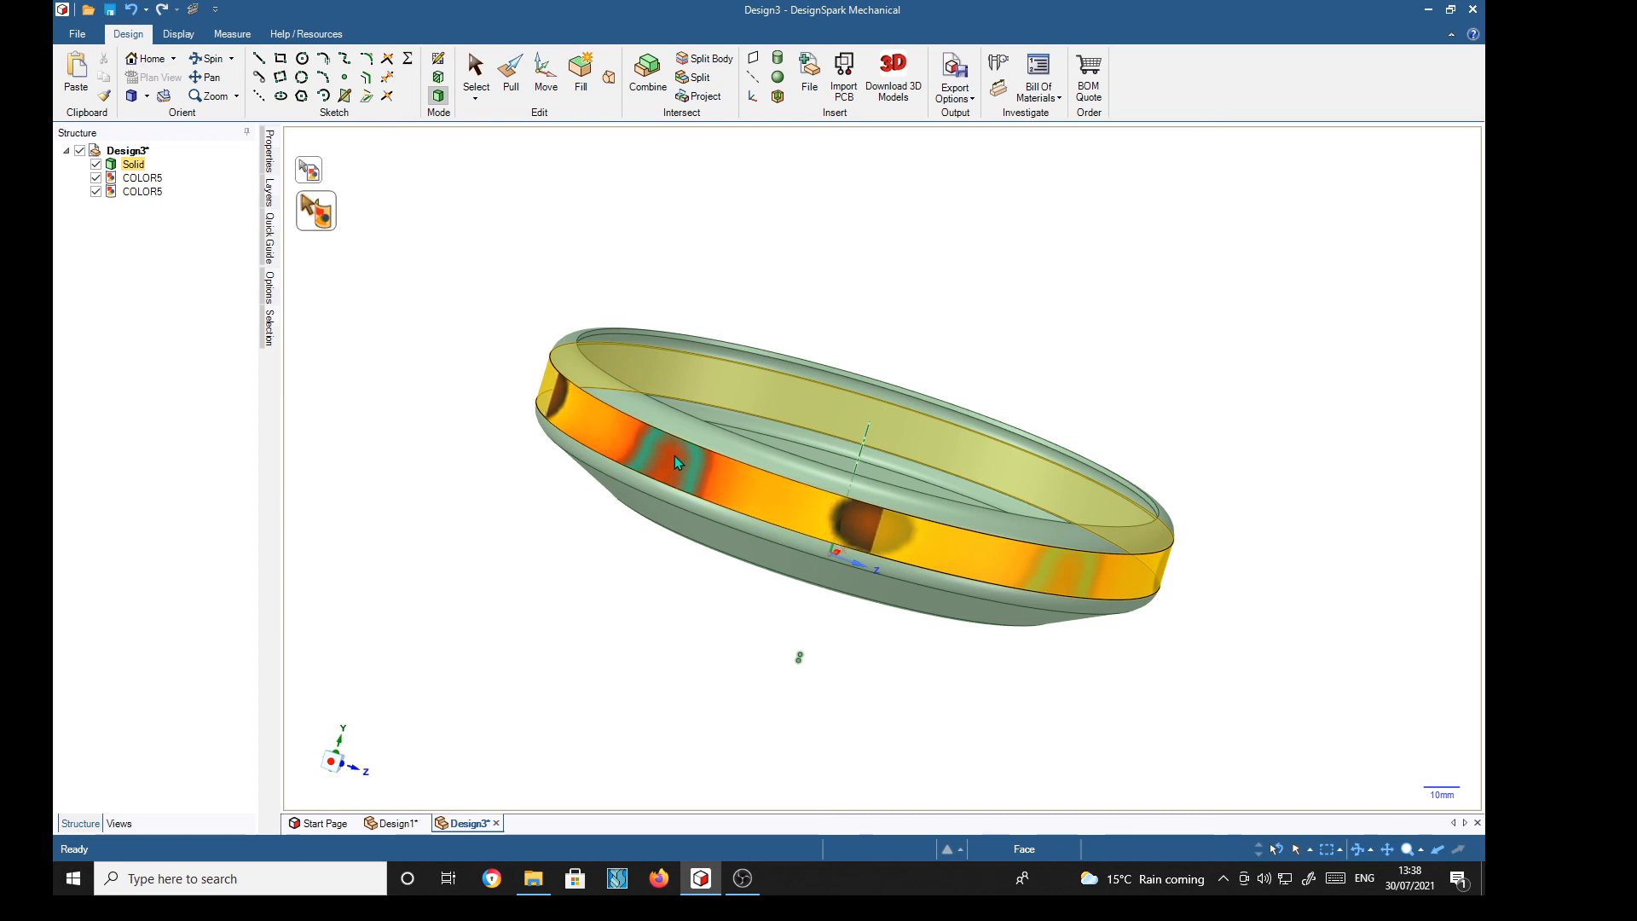
click(674, 456)
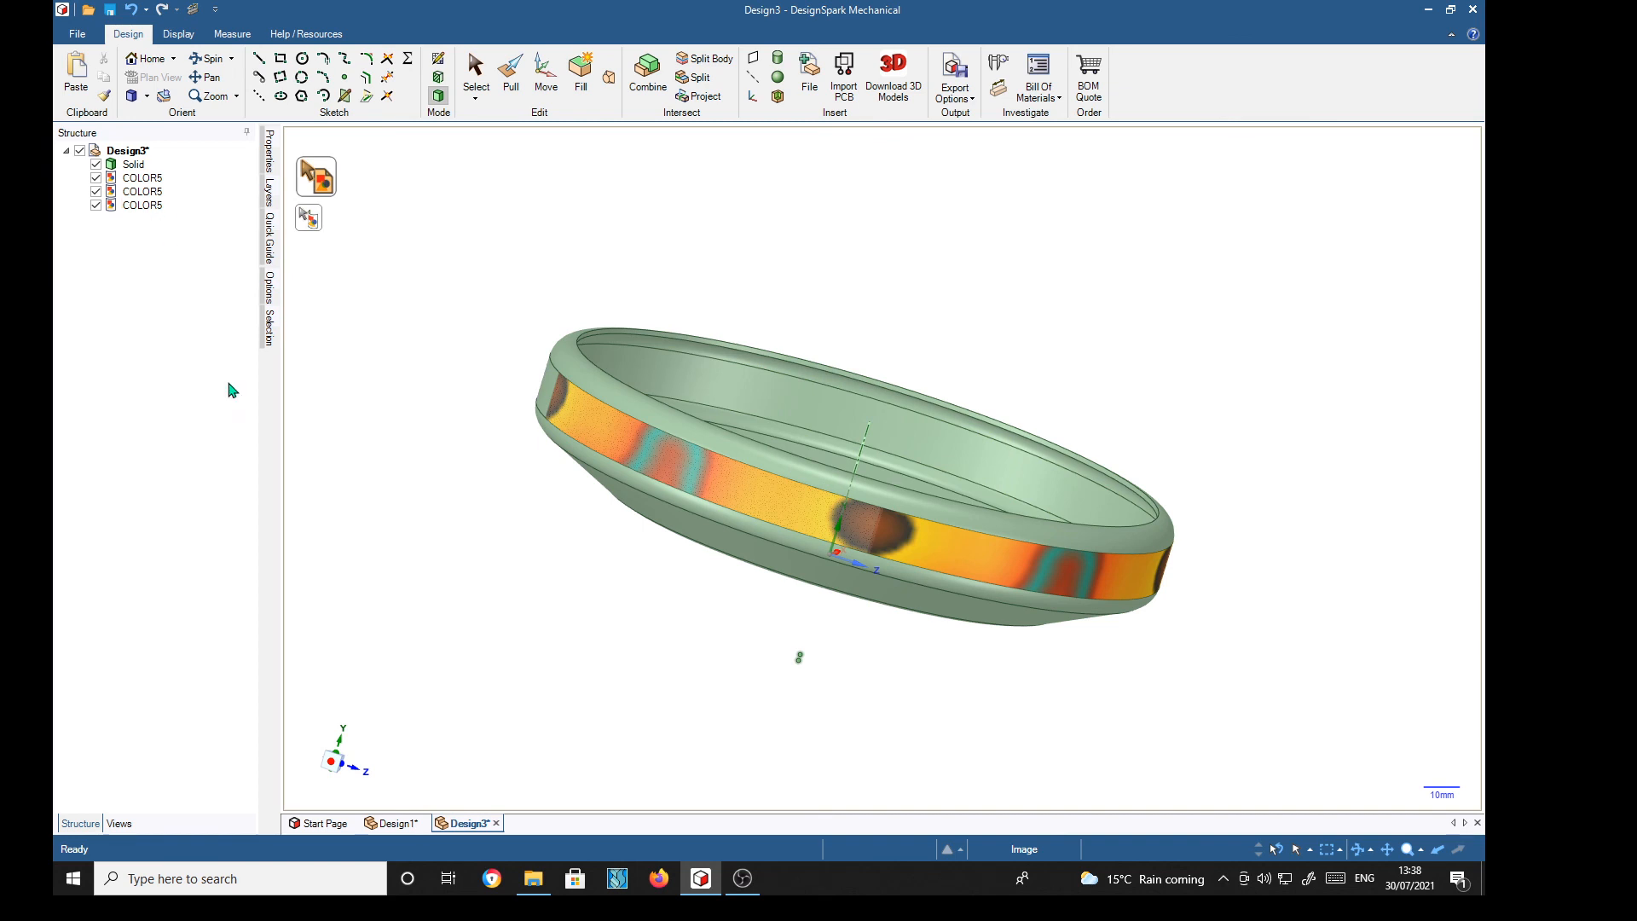
Wrap a fourth copy of the COLOR5 image onto the uncovered part of the side band, beside the third.
shift+middle_drag(387, 633, 648, 631)
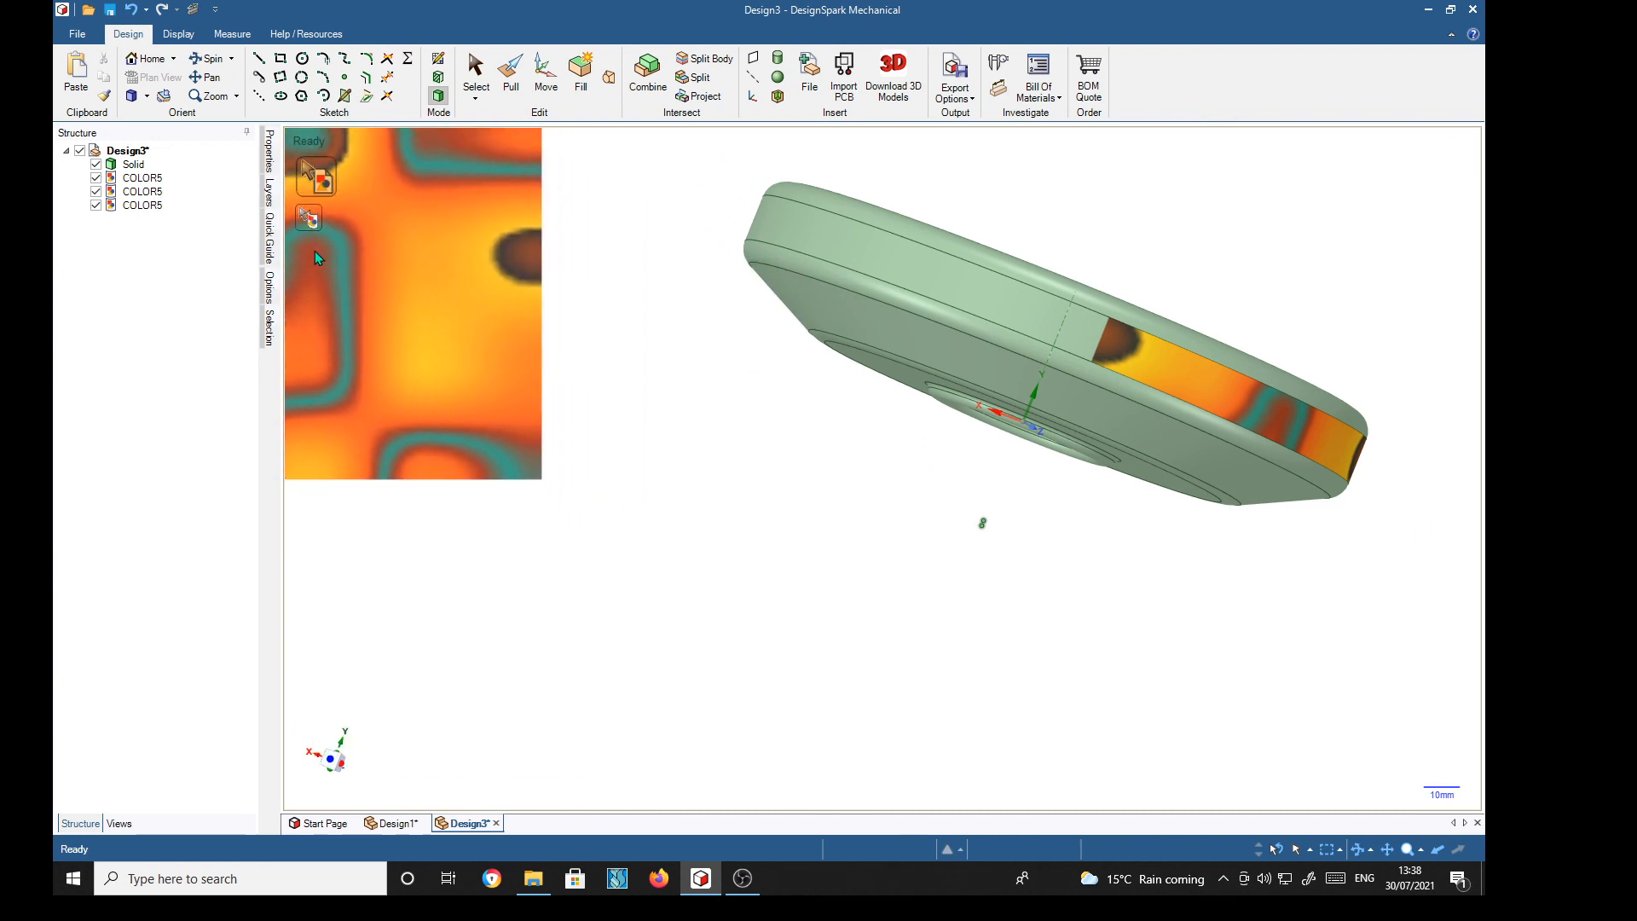
click(308, 217)
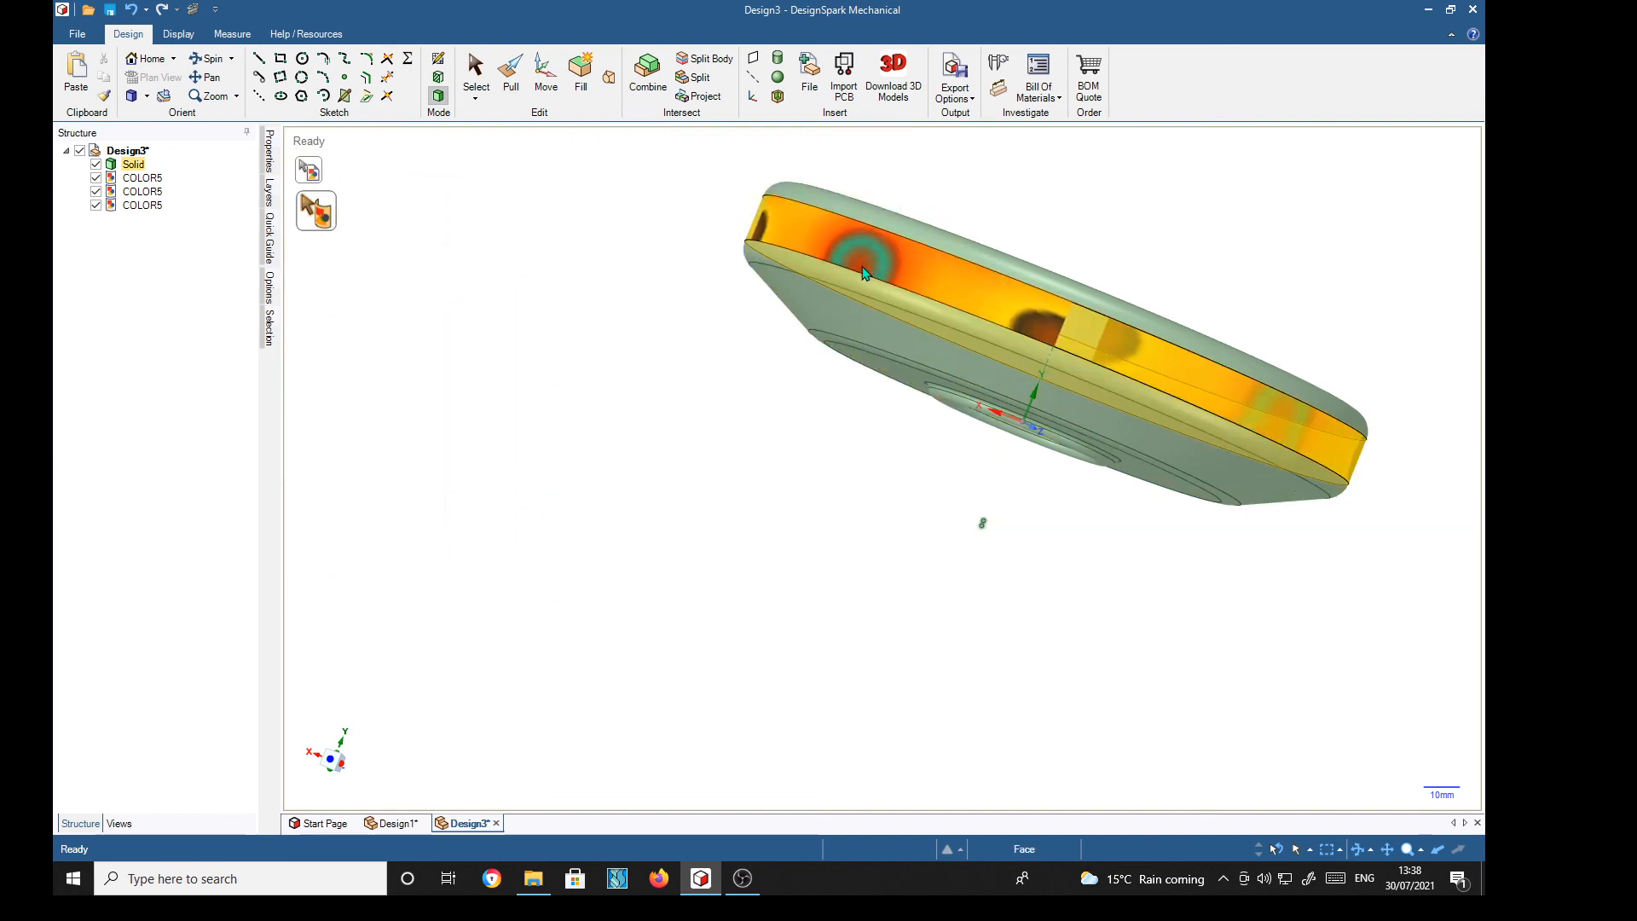
click(902, 259)
key(p)
click(851, 523)
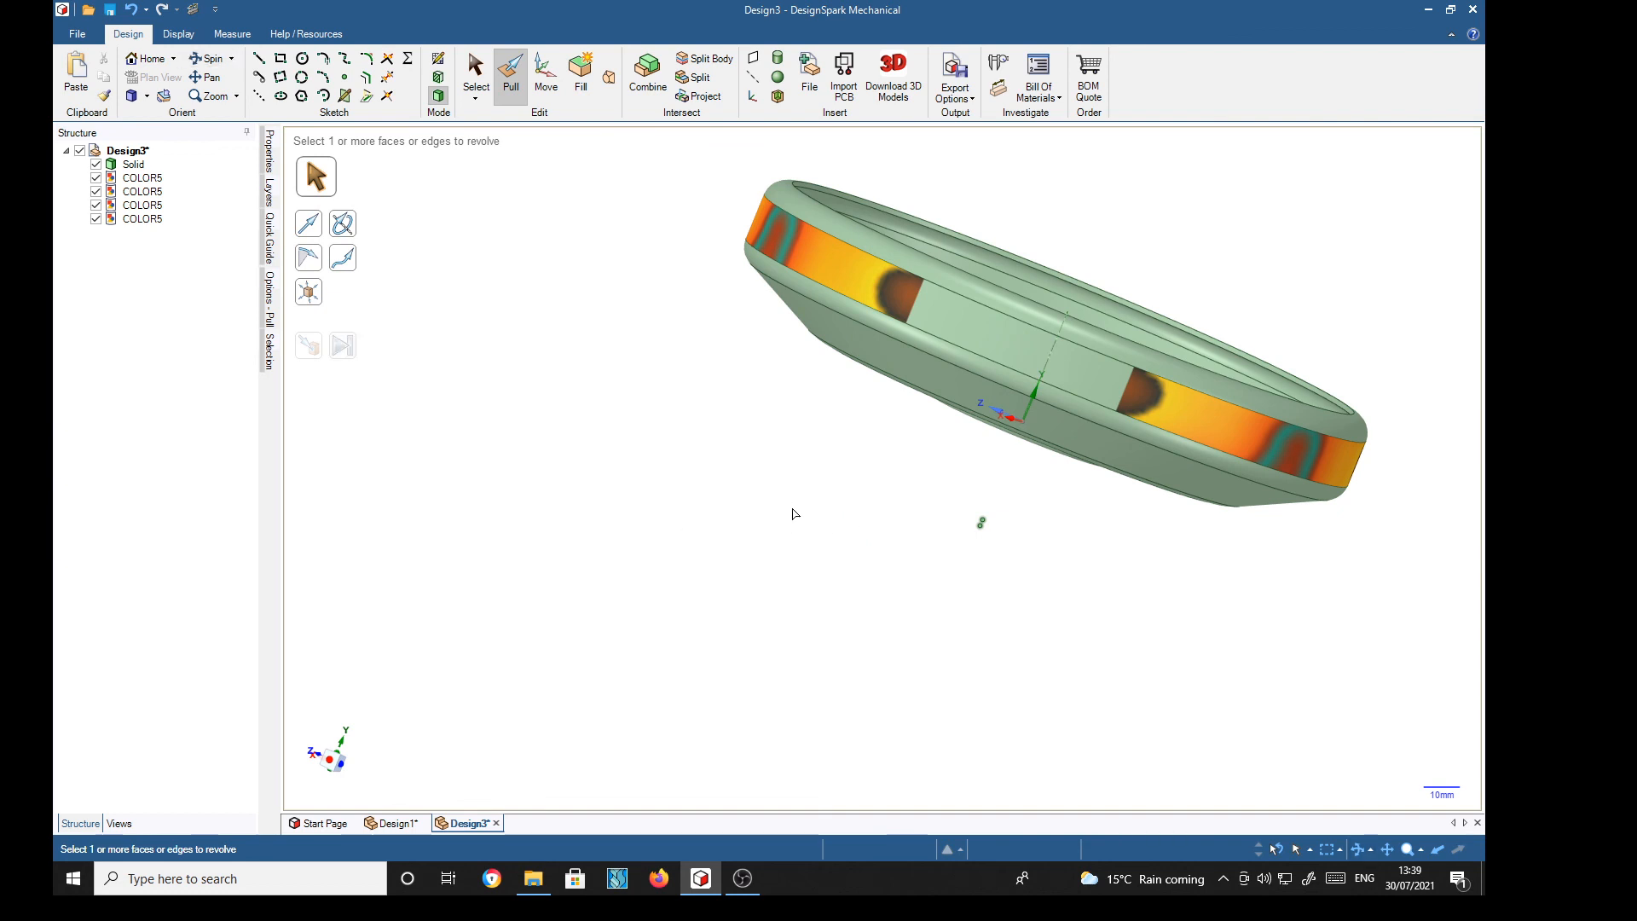
Wrap a fifth COLOR5 copy over the remaining gap in the side band and check the finished band from all around.
click(142, 220)
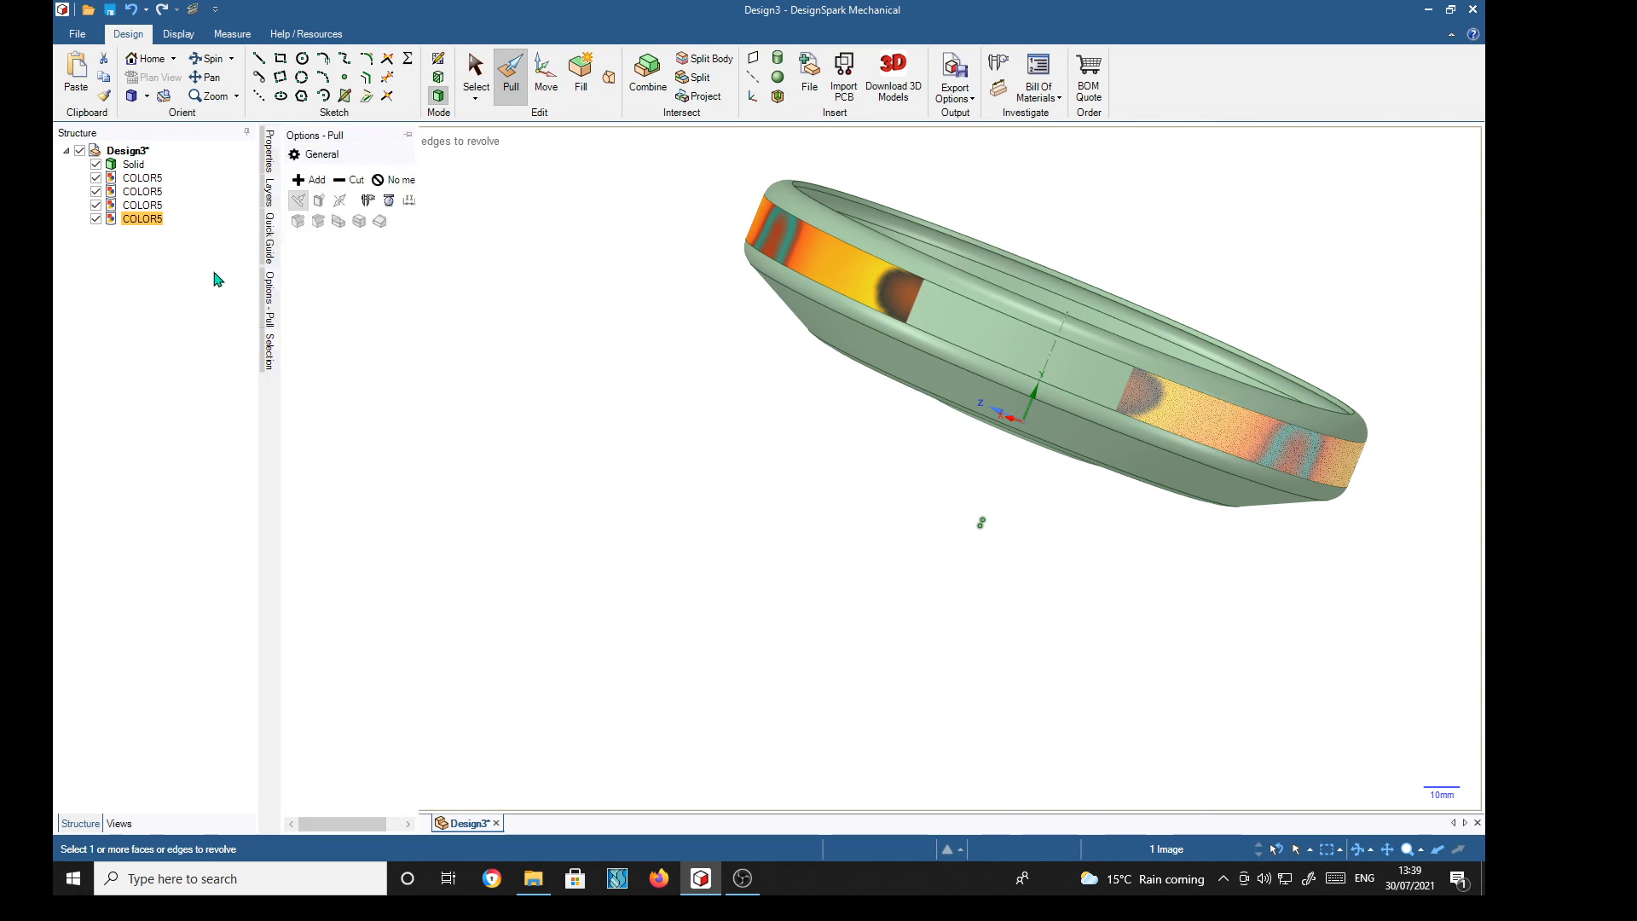
mouse_move(270, 350)
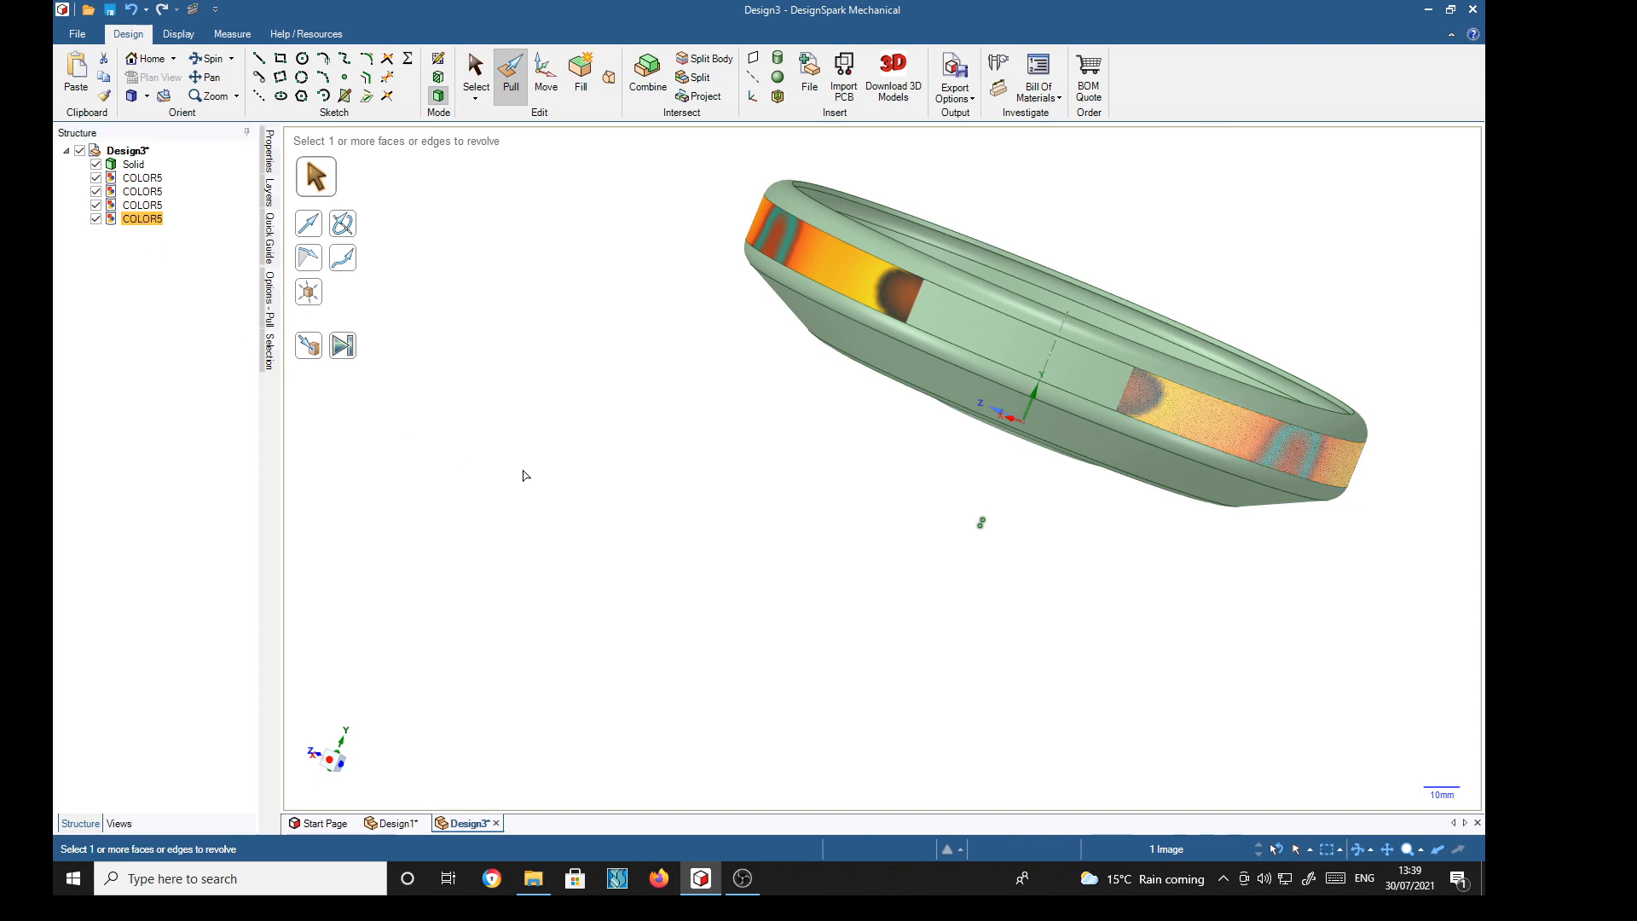
key(ctrl+v)
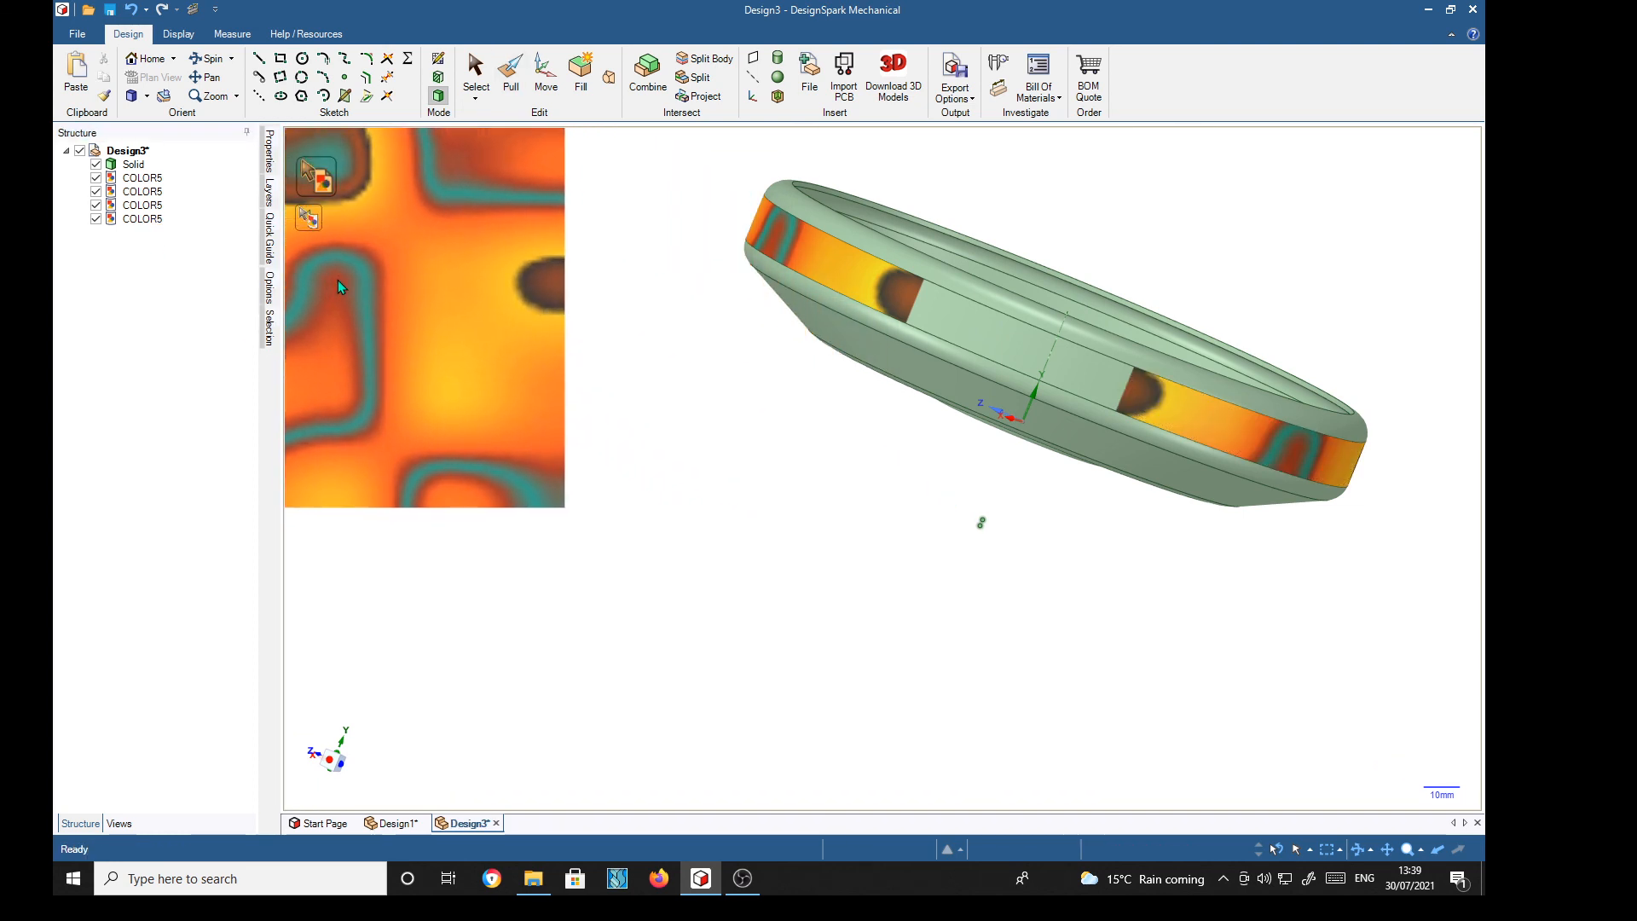
click(305, 224)
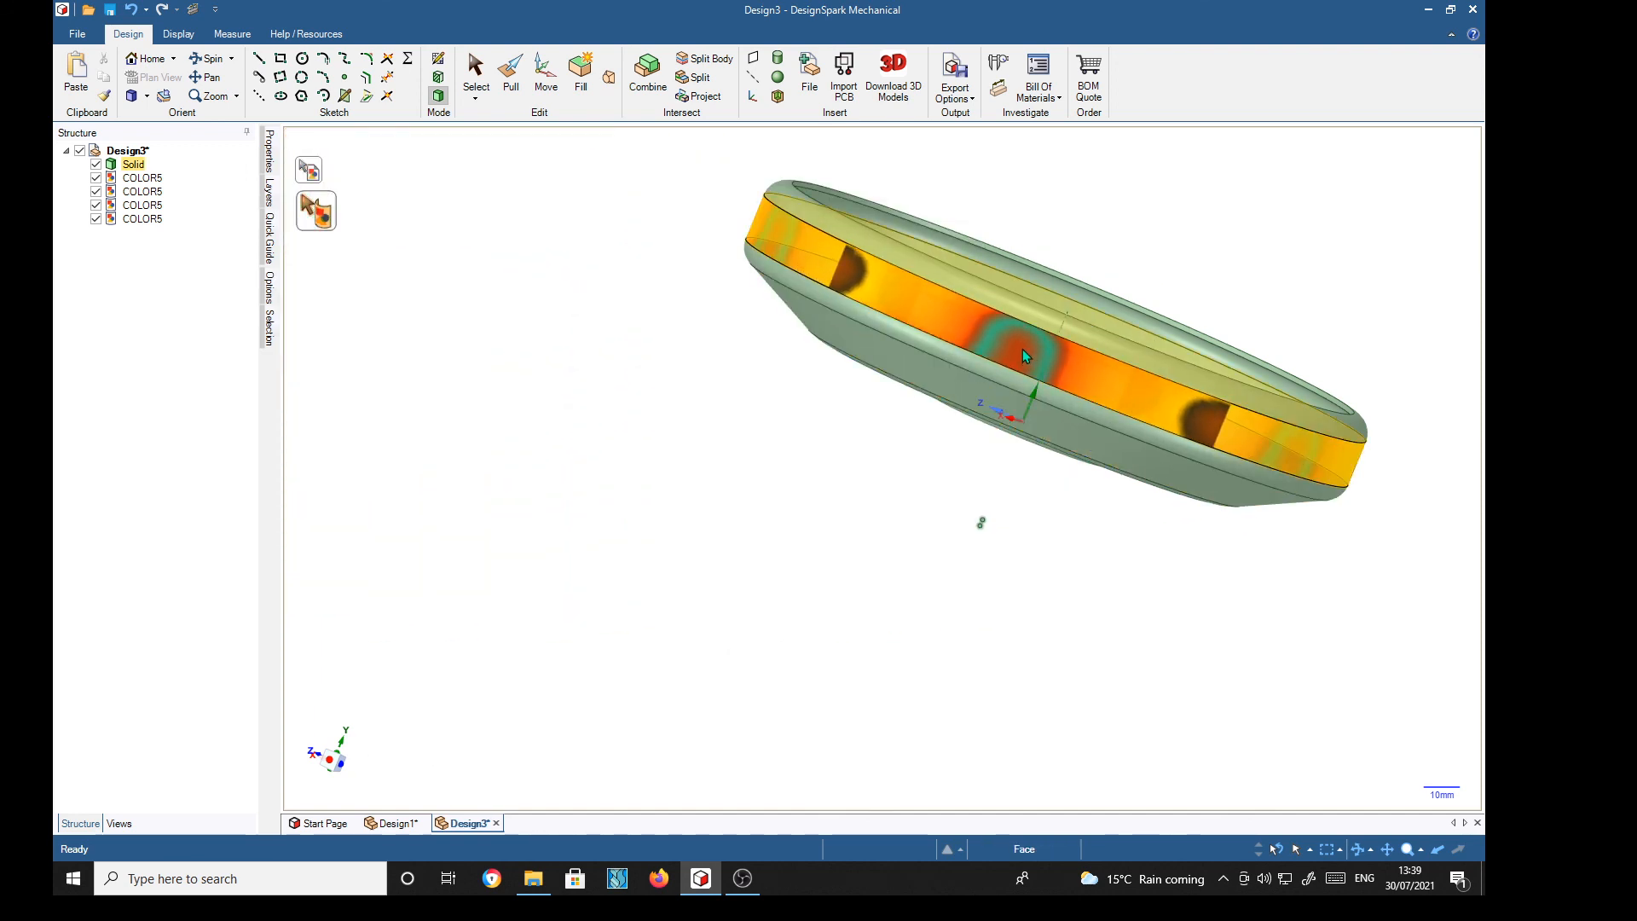
click(1119, 386)
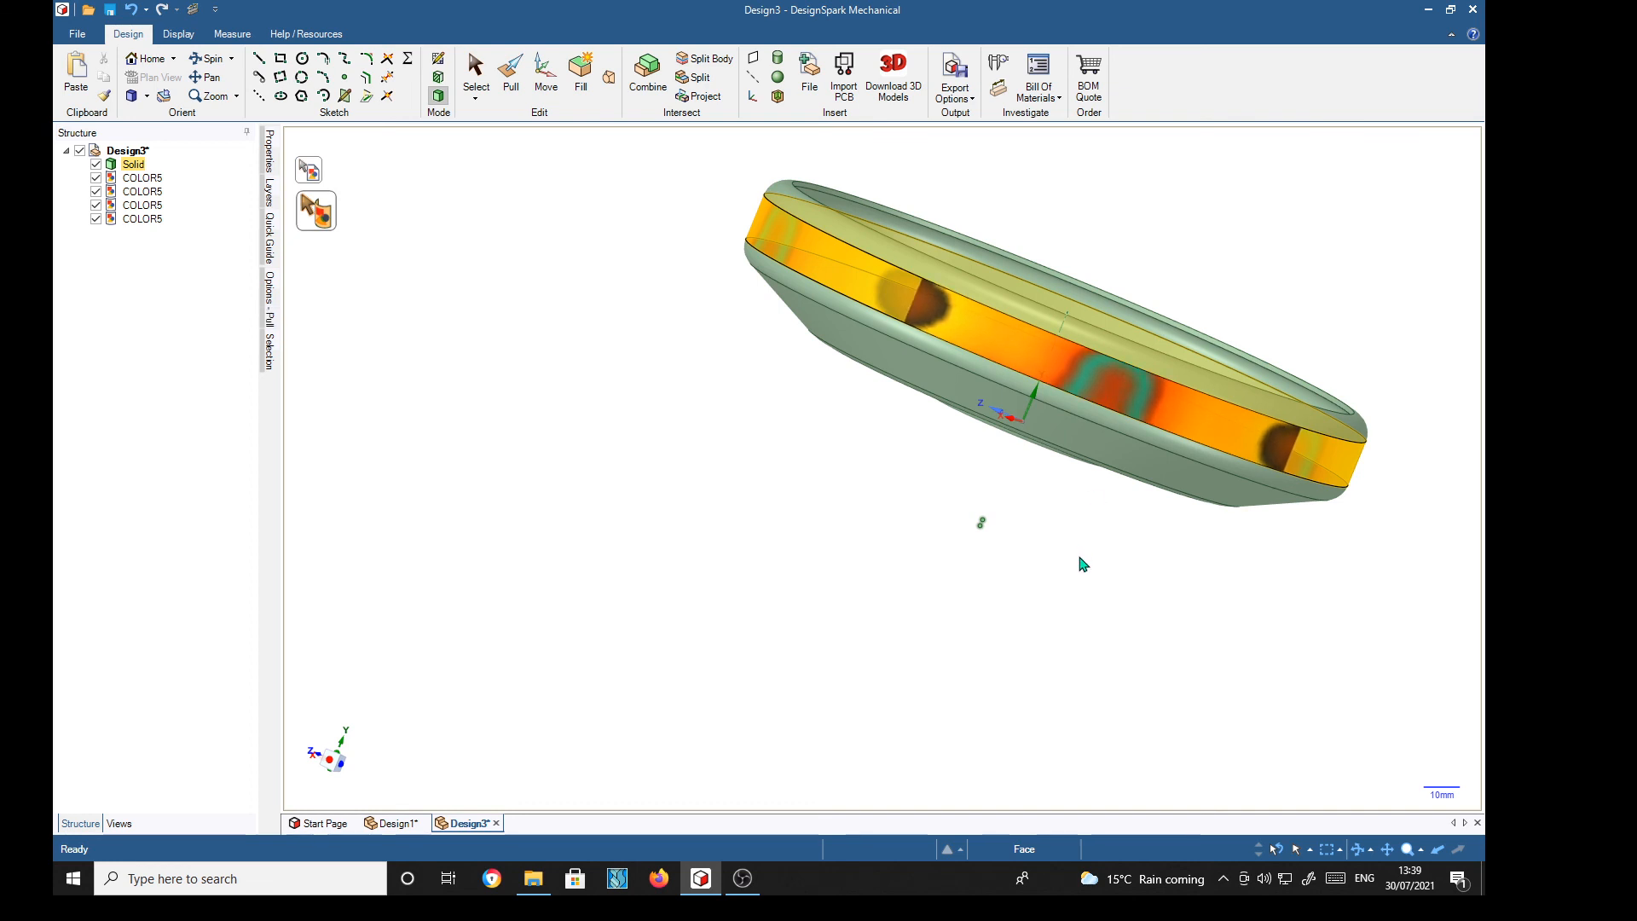
middle_drag(997, 638, 1282, 700)
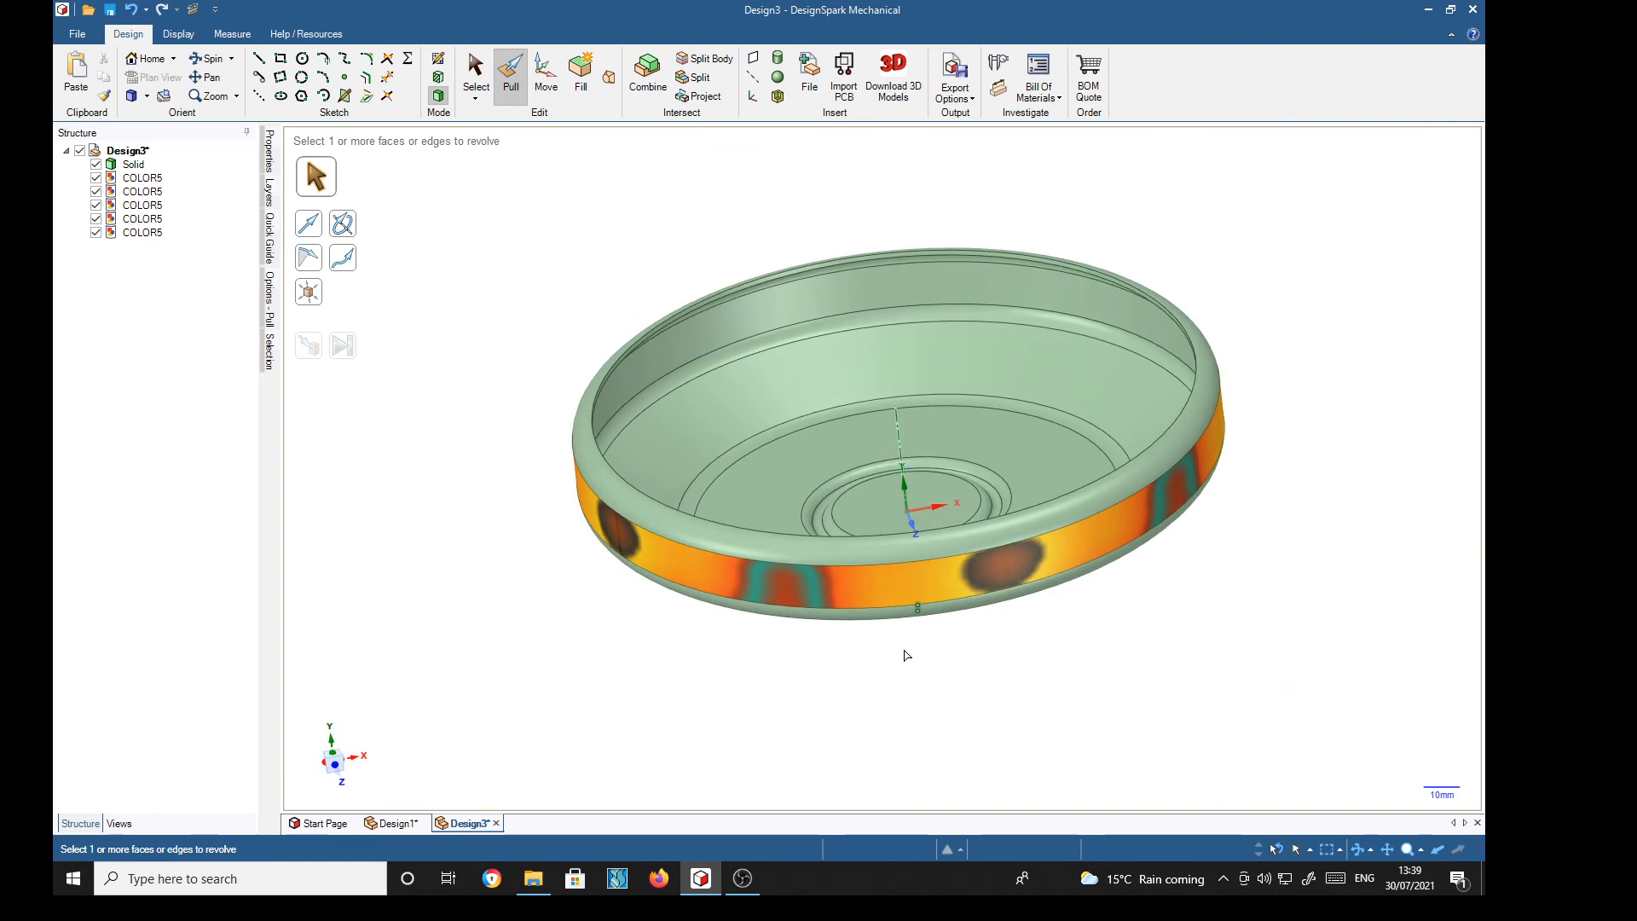
middle_drag(907, 655, 1291, 432)
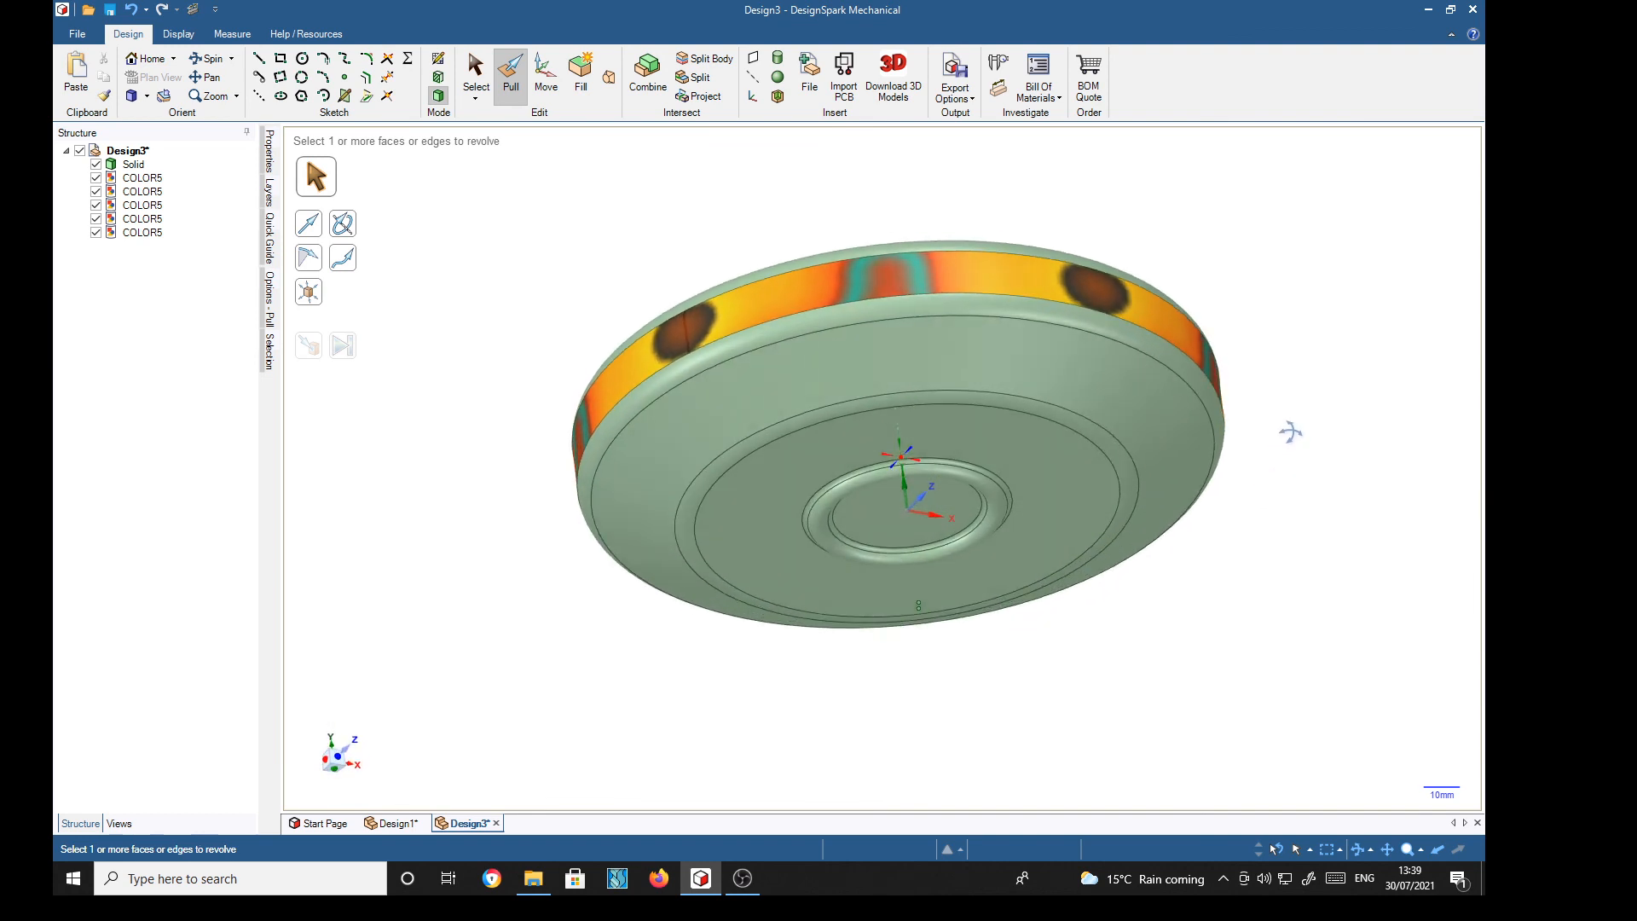
middle_drag(1379, 404, 1389, 523)
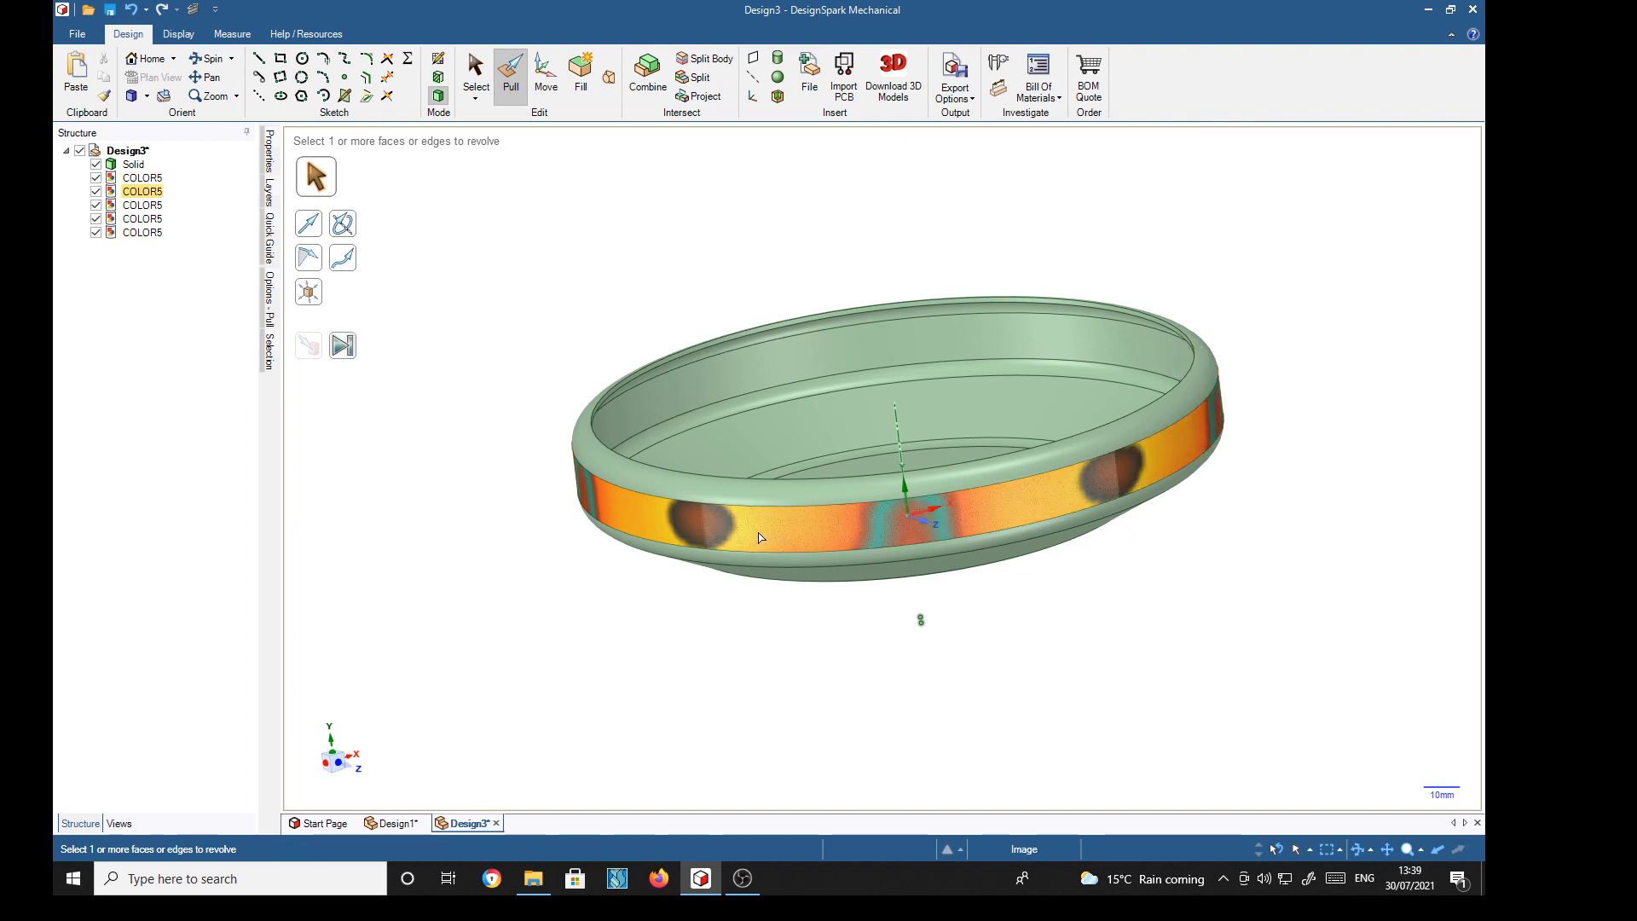
mouse_move(1415, 614)
middle_down()
mouse_move(1400, 742)
mouse_move(1411, 541)
mouse_move(1438, 627)
middle_up()
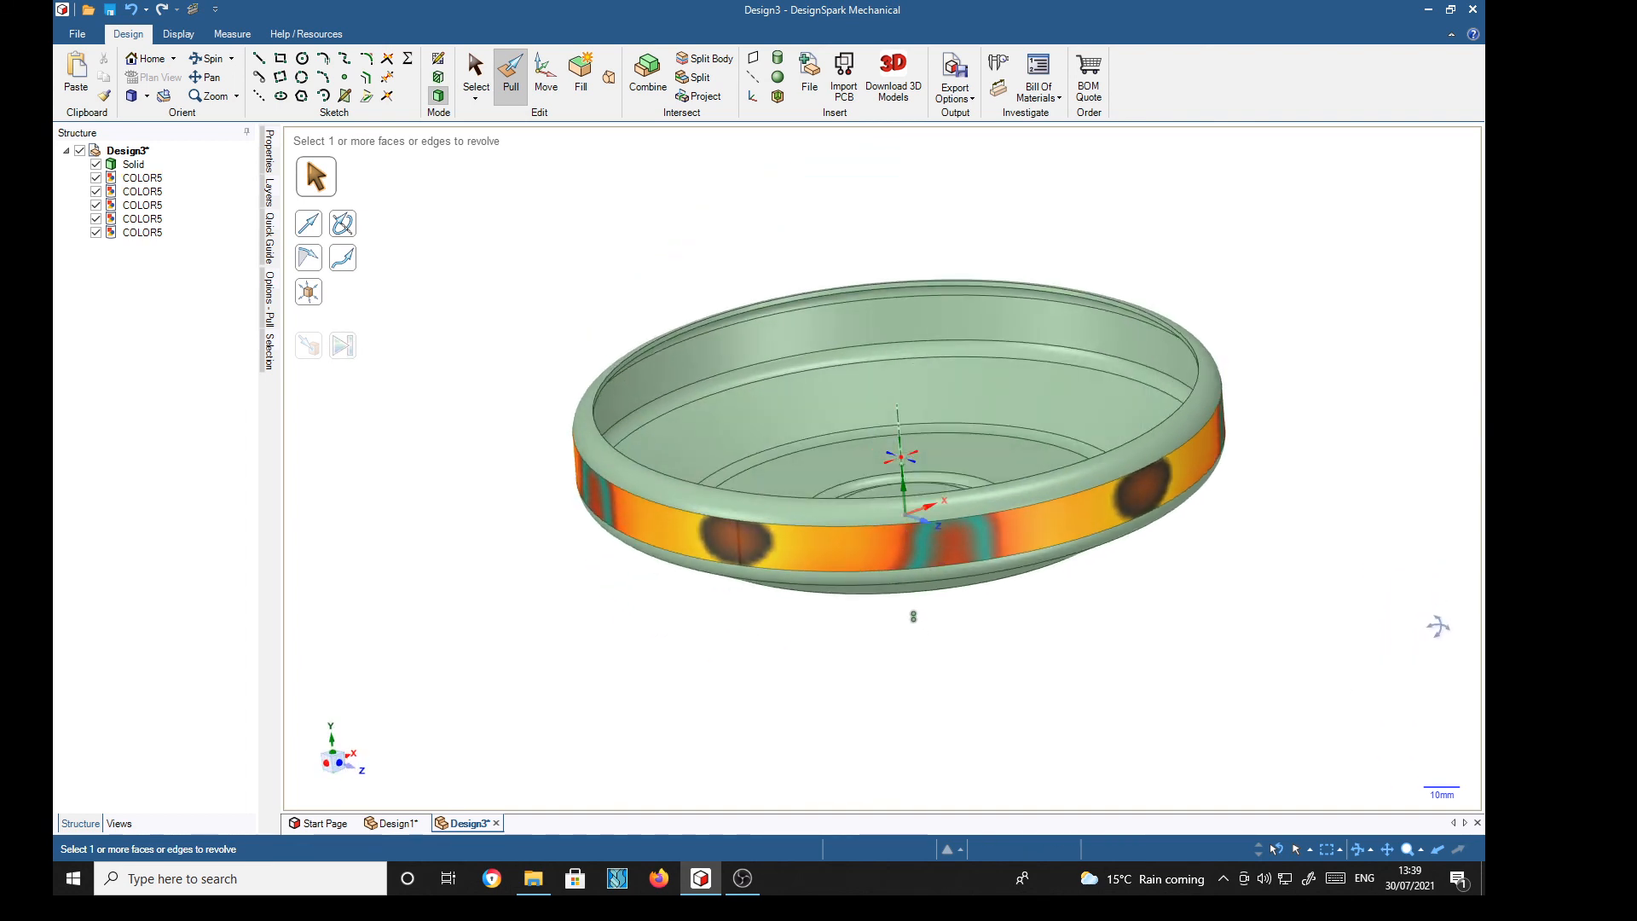